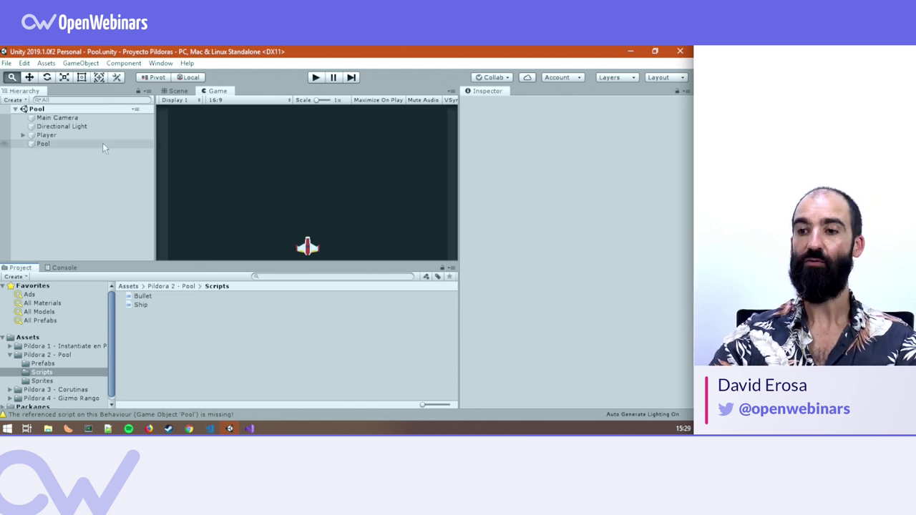
Step: Delete the Pool object with the missing script, leaving Main Camera, Directional Light and Player
left_click(52, 142)
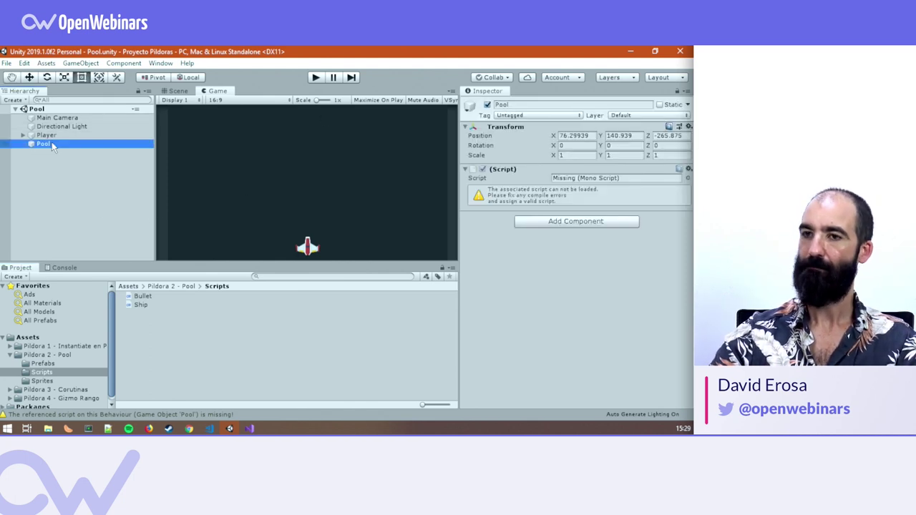
key("Delete")
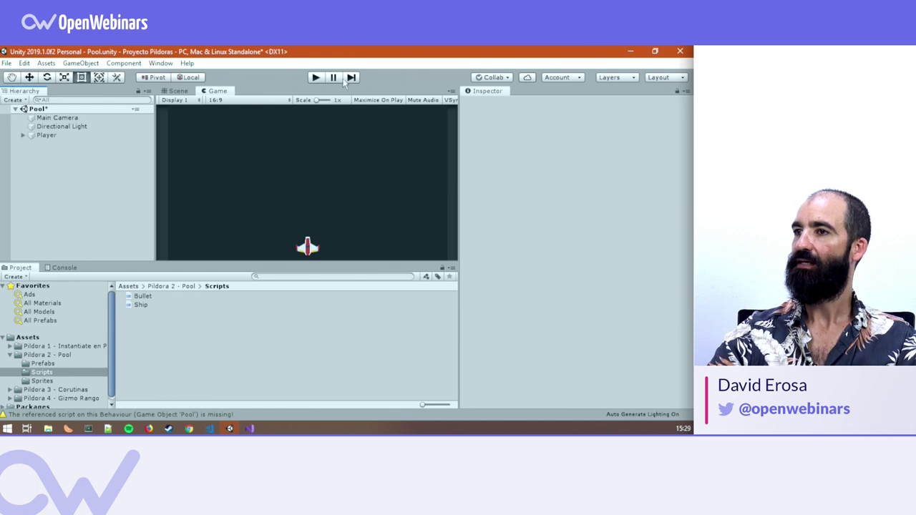
Step: Enter Play mode and fly the ship around the field with the arrow keys
left_click(315, 77)
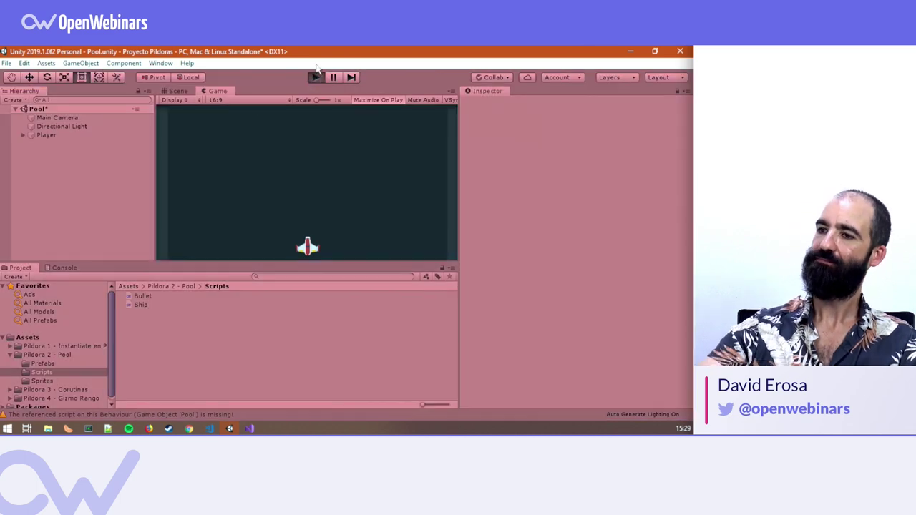
key("Right")
key("Left")
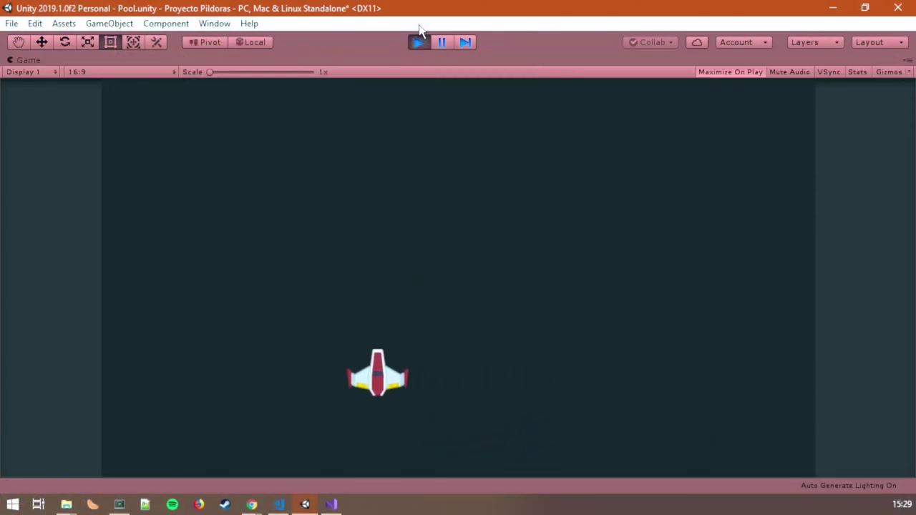
key("Down")
key("Right")
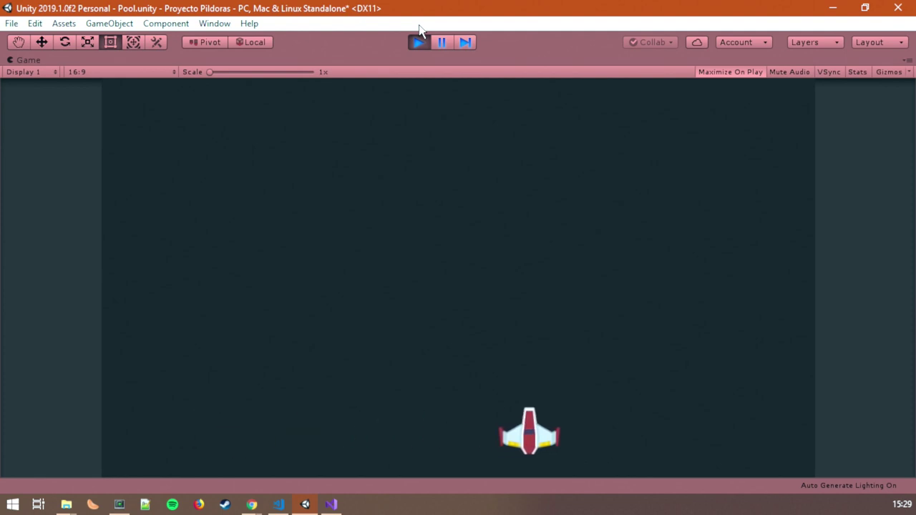
key("Left")
key("Right")
key("Up")
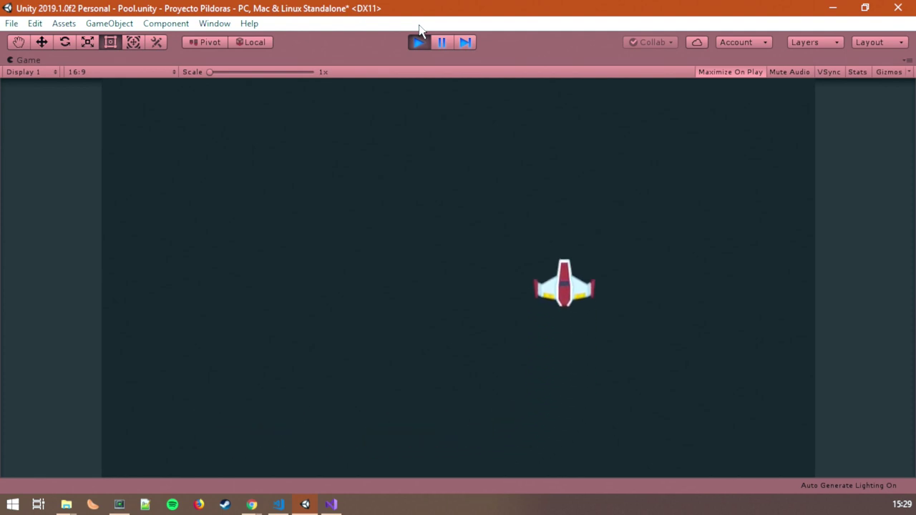
key("Down")
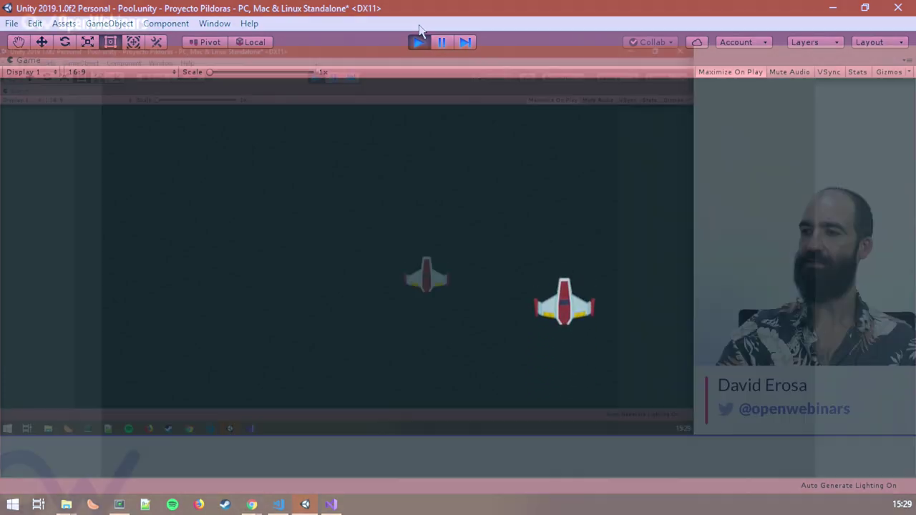
key("Left")
key("Right")
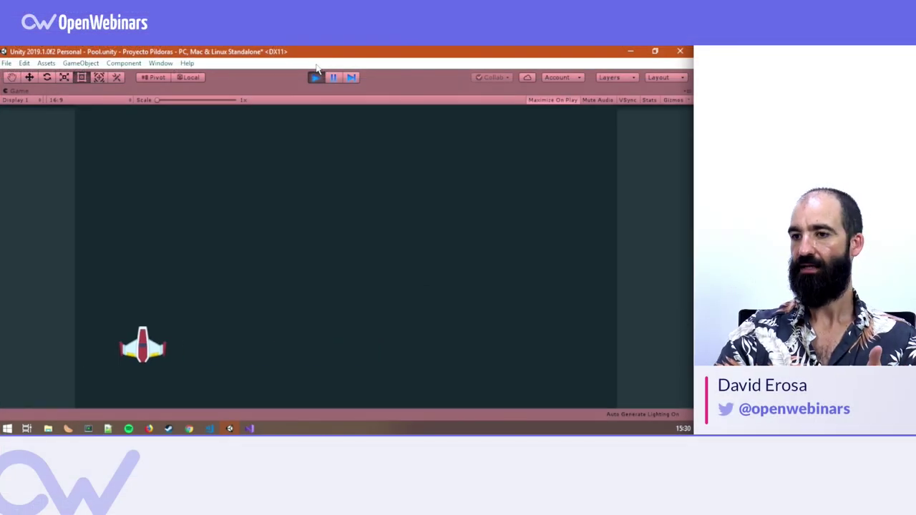
key("Down")
key("Up")
key("Up")
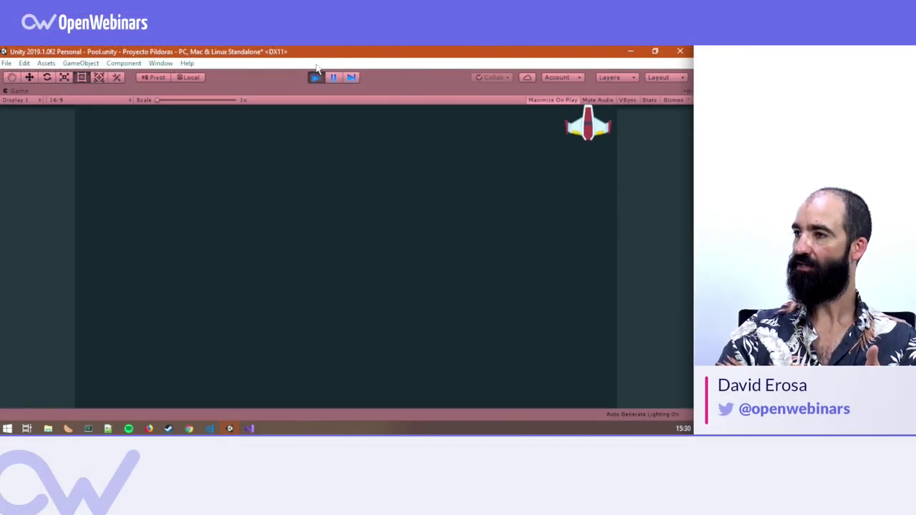
key("Left")
key("Down")
key("Down")
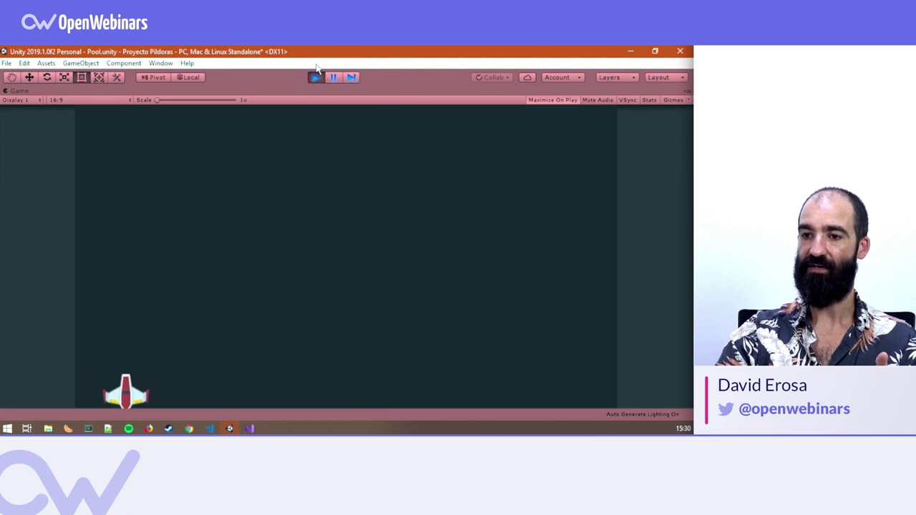
key("Right")
Step: Fire streams of lasers with Space while sliding the ship left and right
key("space")
key("Left")
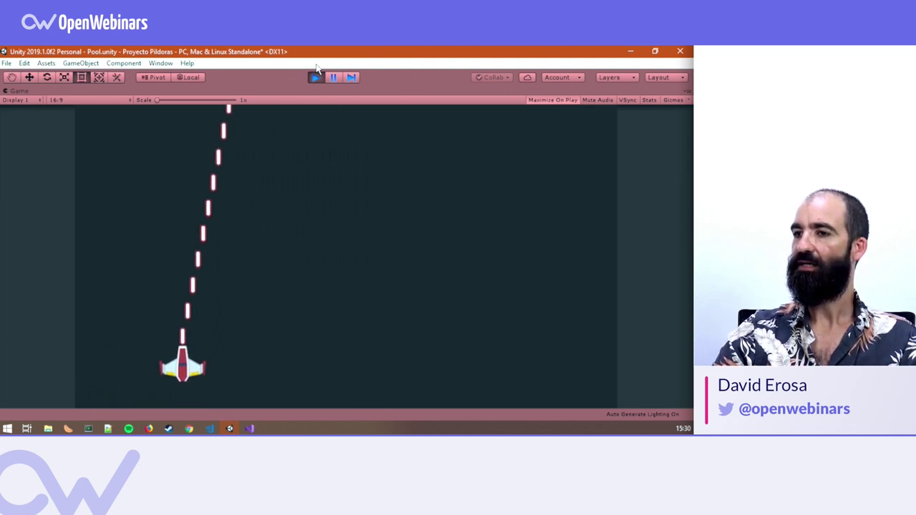
key("Right")
key("space")
key("Left")
key("space")
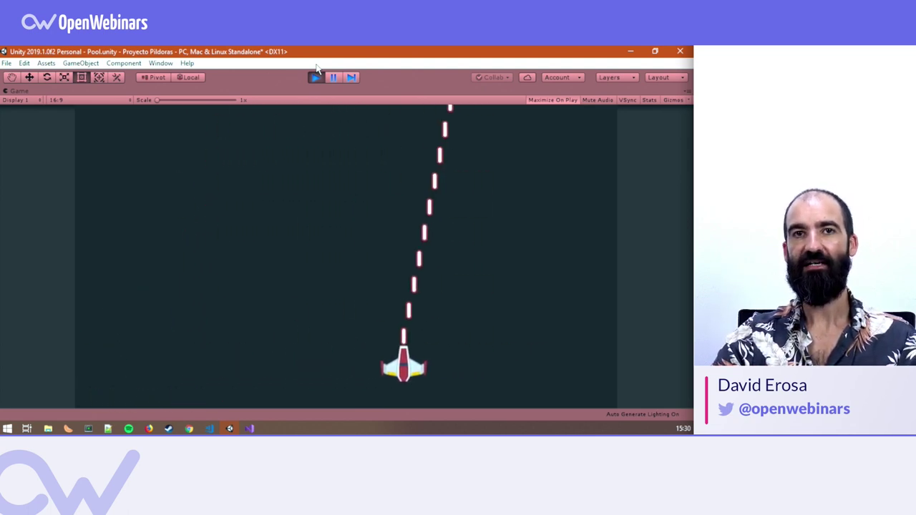
key("Right")
key("Right")
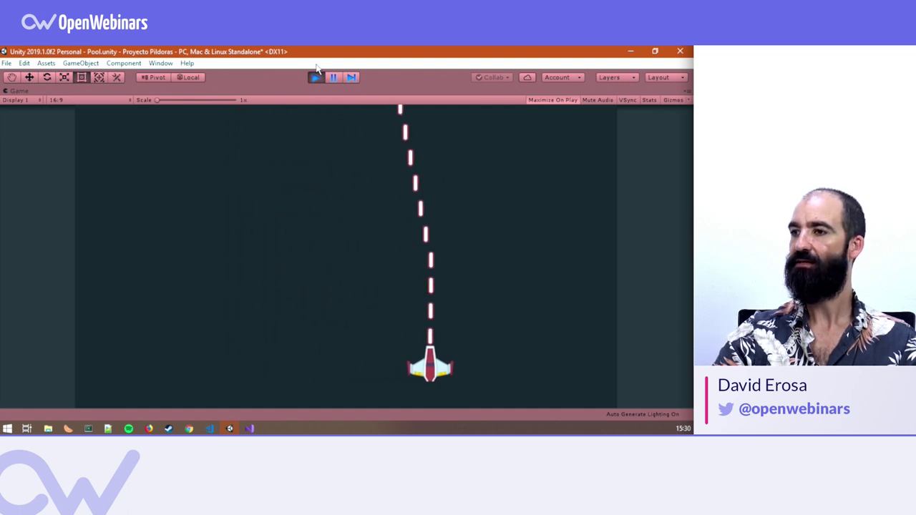
key("Left")
key("Right")
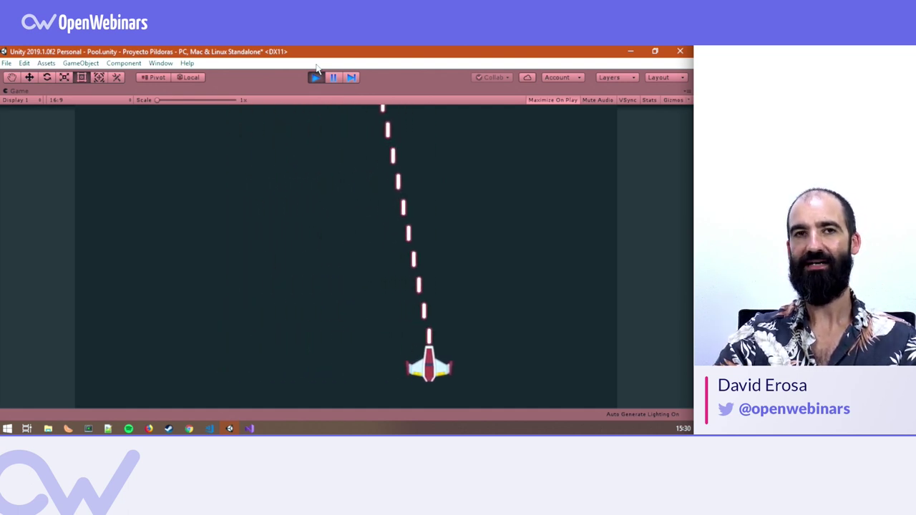
key("Left")
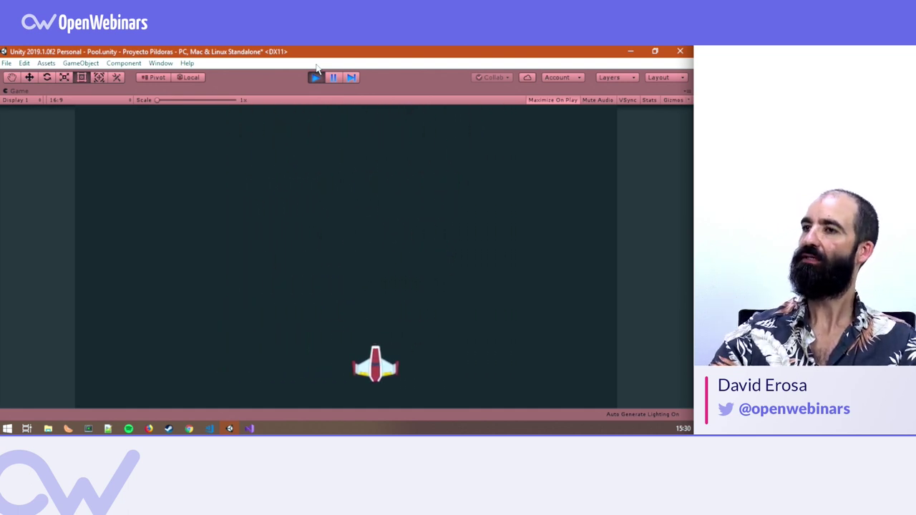
Step: Restore the full editor layout around the Game view and pause the game
right_click(388, 100)
left_click(418, 130)
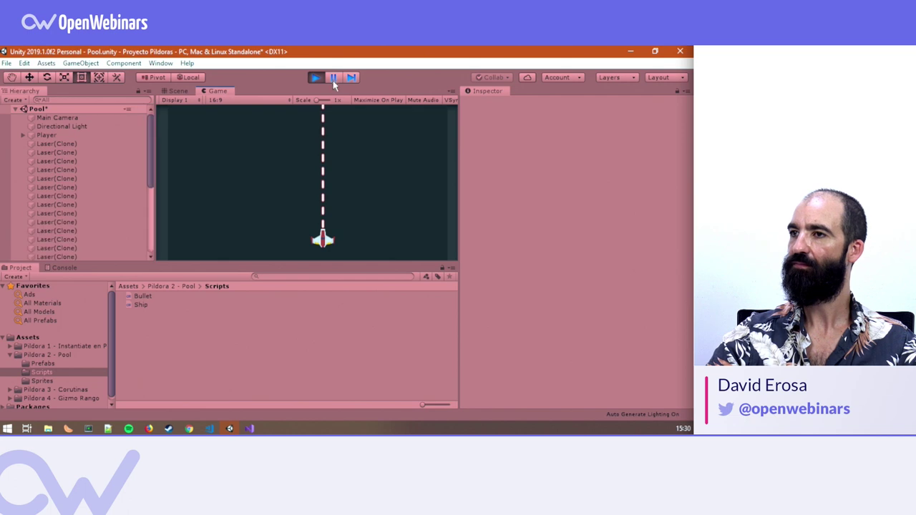
left_click(177, 90)
Step: Pan to the spawned lasers, inspect a Laser(Clone) object, then stop Play mode
scroll(296, 164, "down", 5)
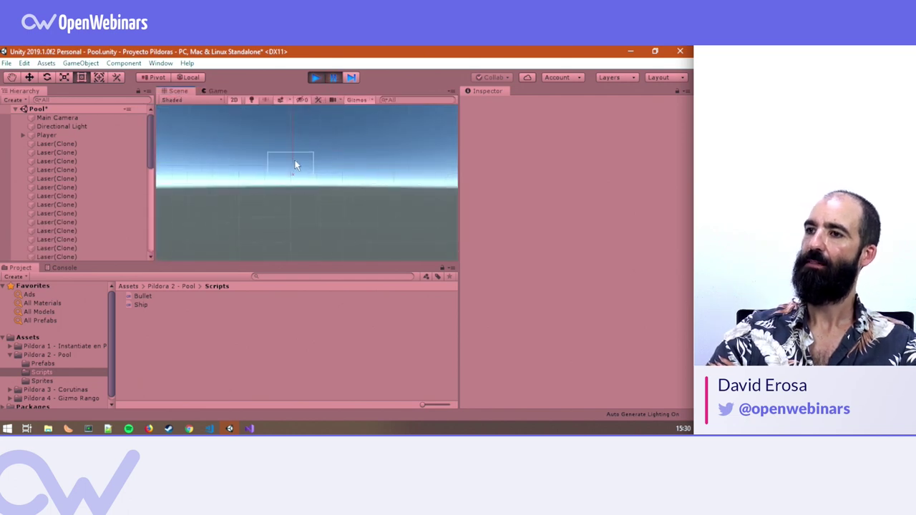
middle_click_drag(297, 164, 312, 227)
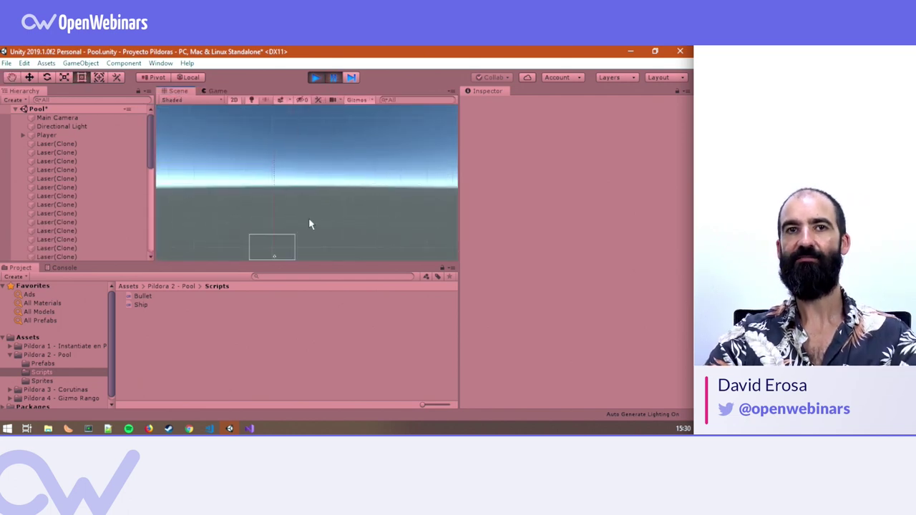
left_click(141, 144)
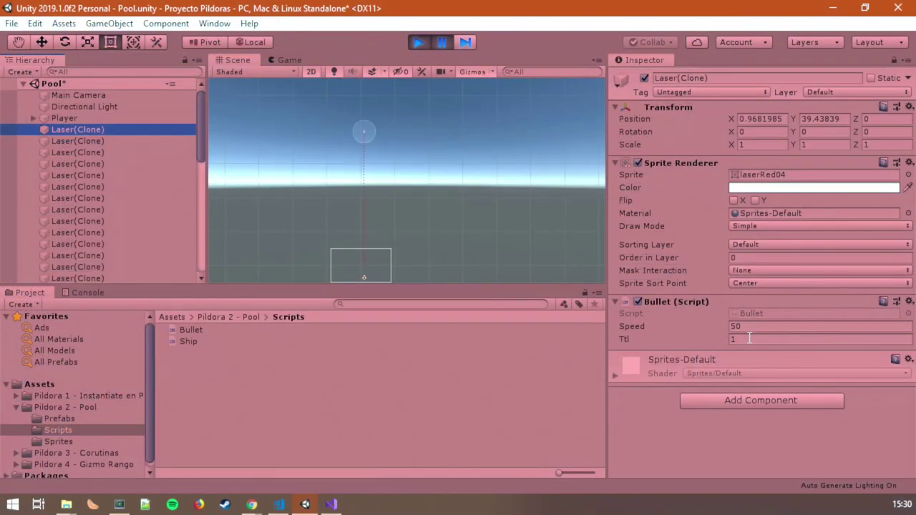
left_click(442, 42)
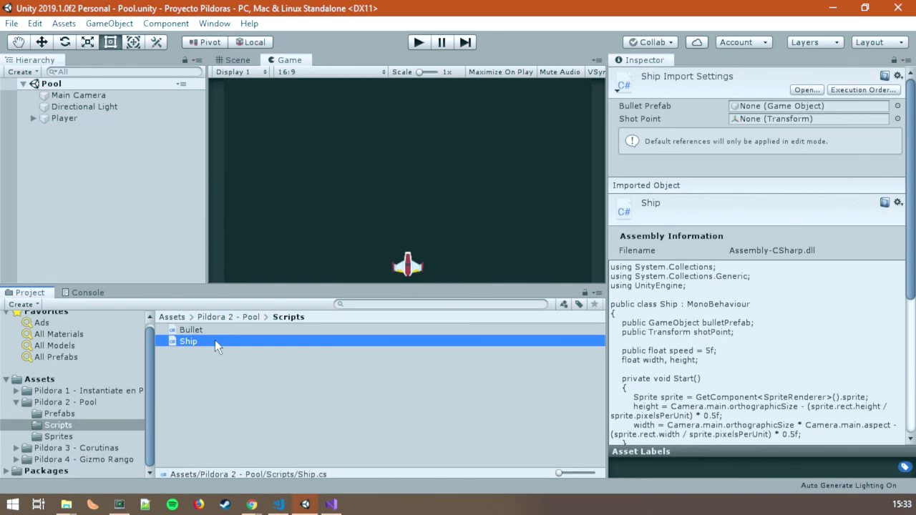
Step: Open Ship.cs and go over its bulletPrefab, shotPoint, speed and width/height fields
double_click(215, 341)
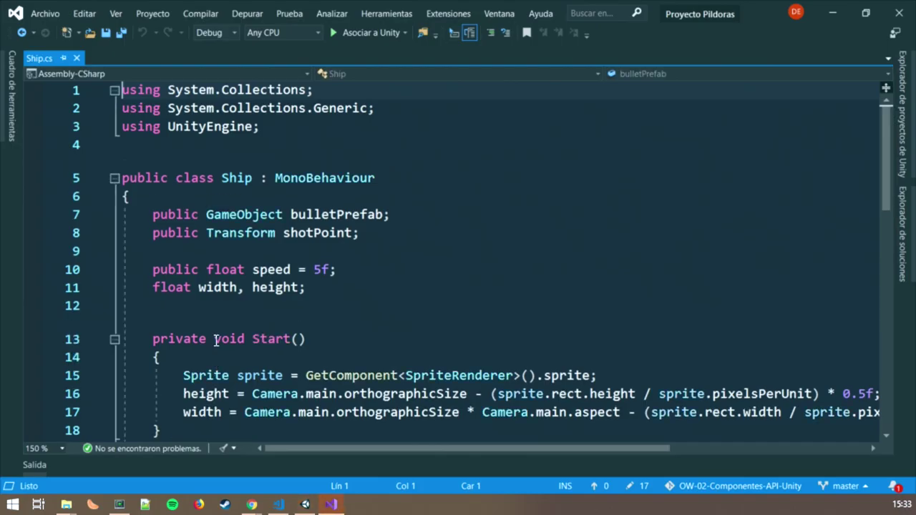
triple_click(275, 213)
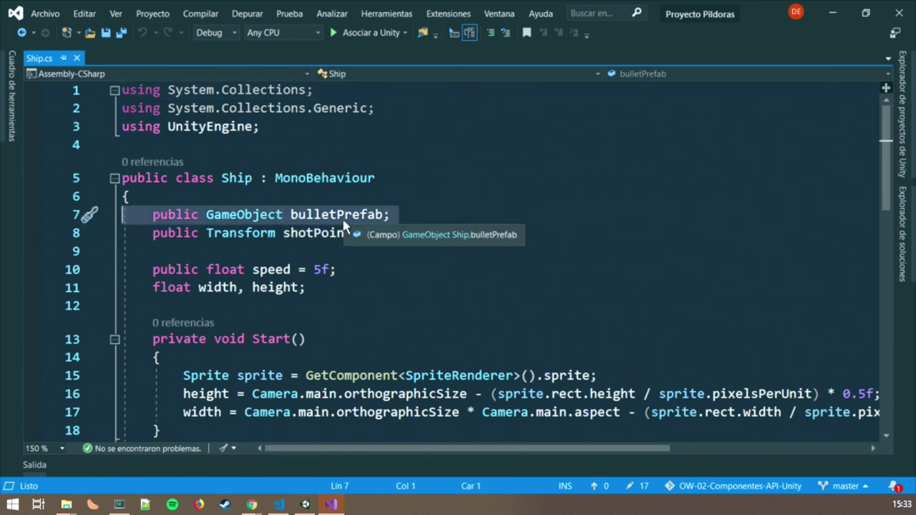
triple_click(320, 233)
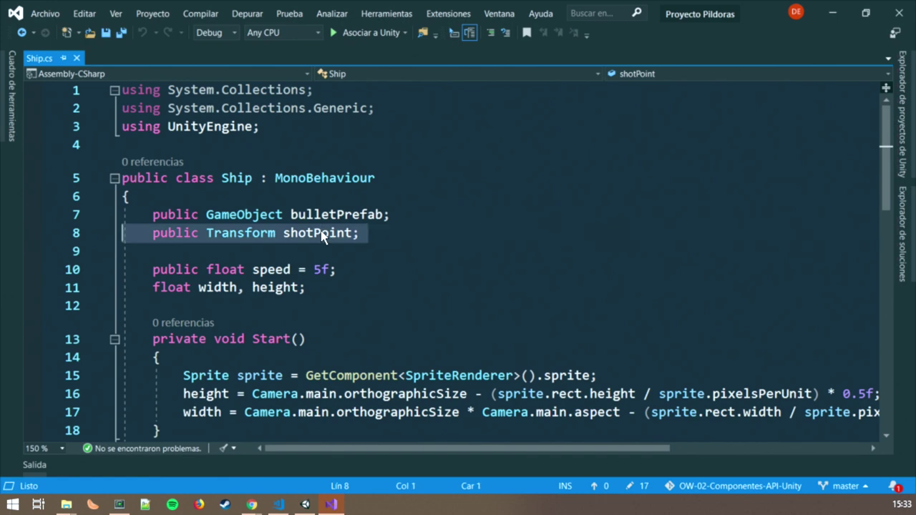
left_click(270, 270)
triple_click(270, 272)
triple_click(251, 288)
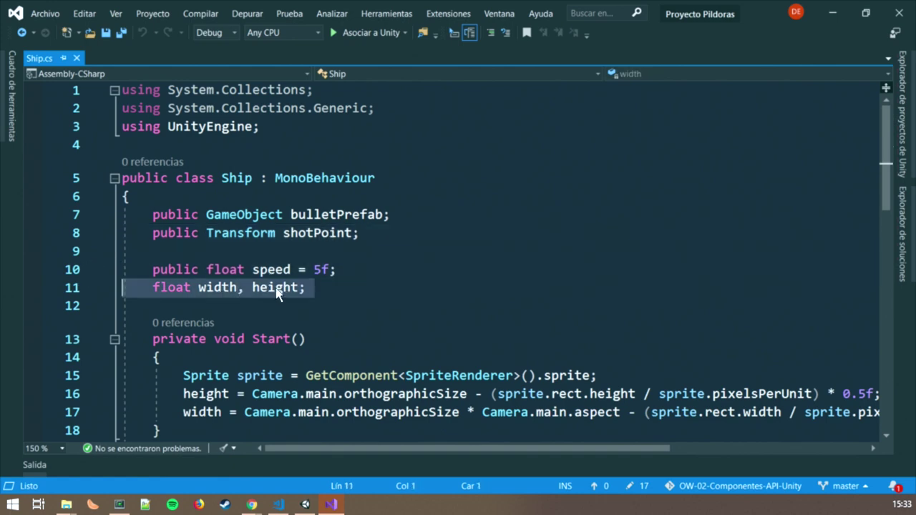
Step: Review Update's movement and clamping code, position assignment and GetKey firing check
scroll(286, 287, "down", 2)
scroll(285, 286, "down", 1)
left_click_drag(183, 229, 226, 248)
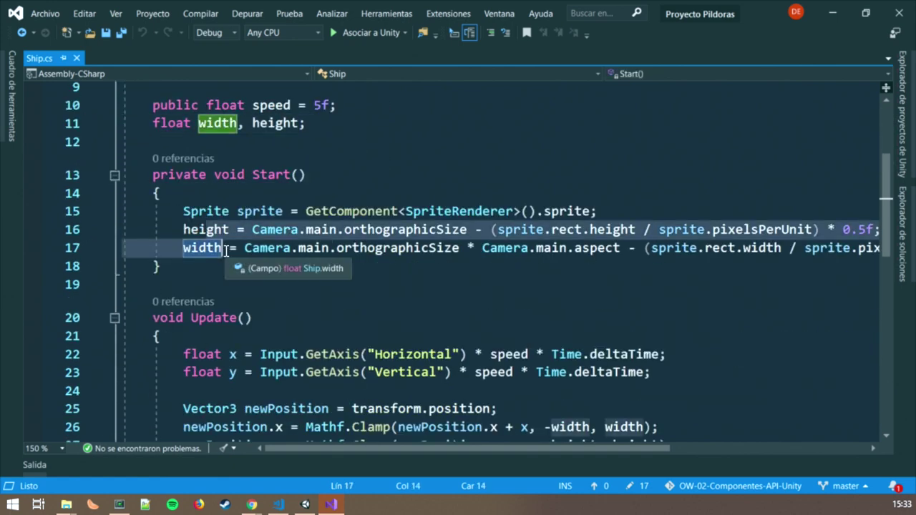
scroll(226, 250, "down", 2)
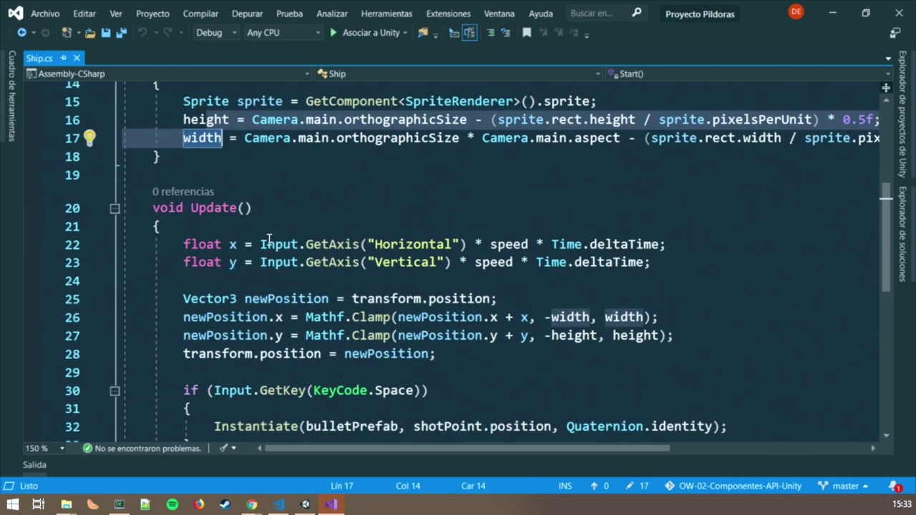
left_click_drag(204, 244, 718, 336)
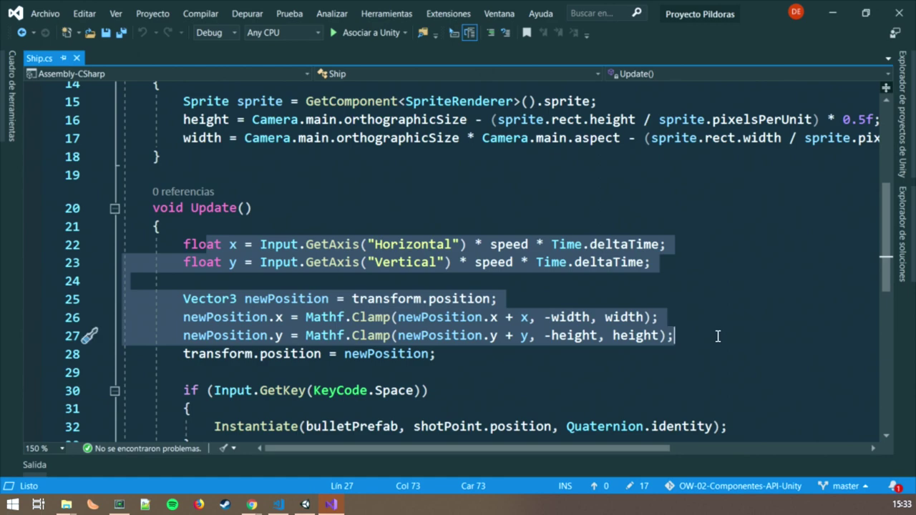
scroll(718, 336, "down", 2)
left_click(284, 252)
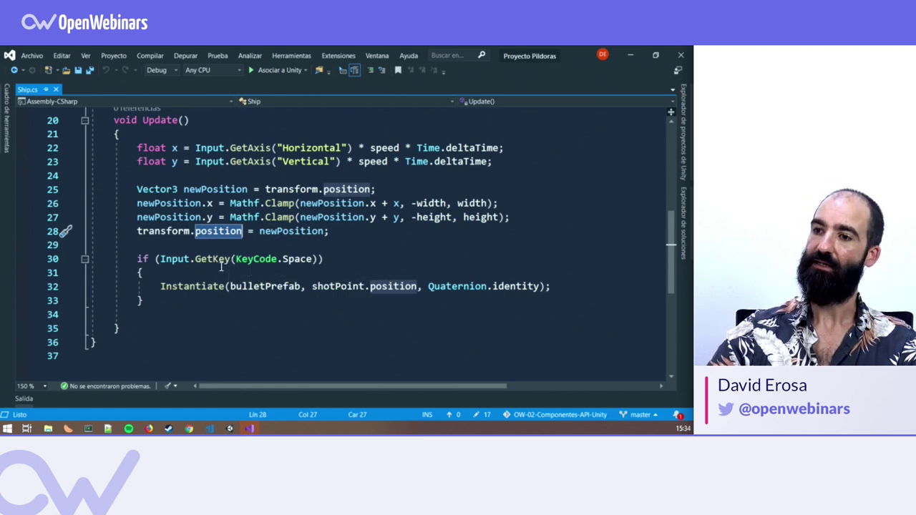
left_click(222, 262)
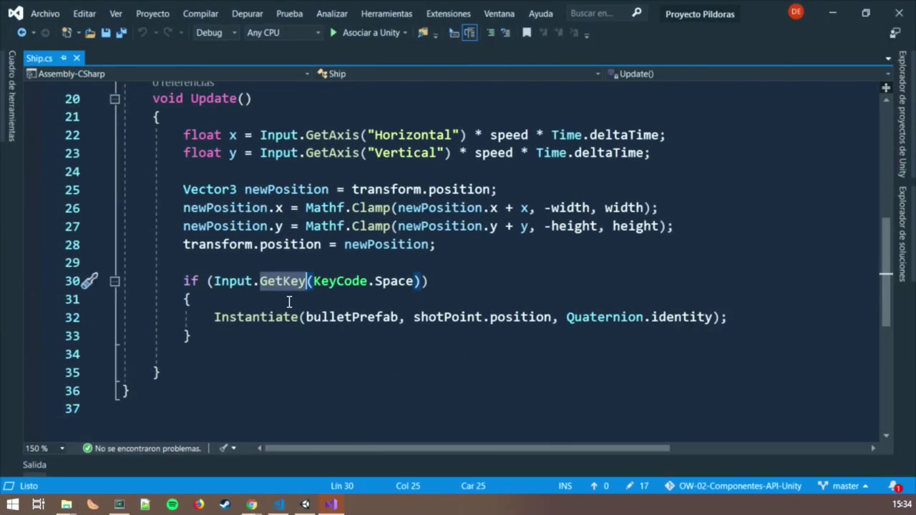
Step: Highlight the Instantiate bullet line, trace bulletPrefab's declaration, then return to Unity
double_click(269, 321)
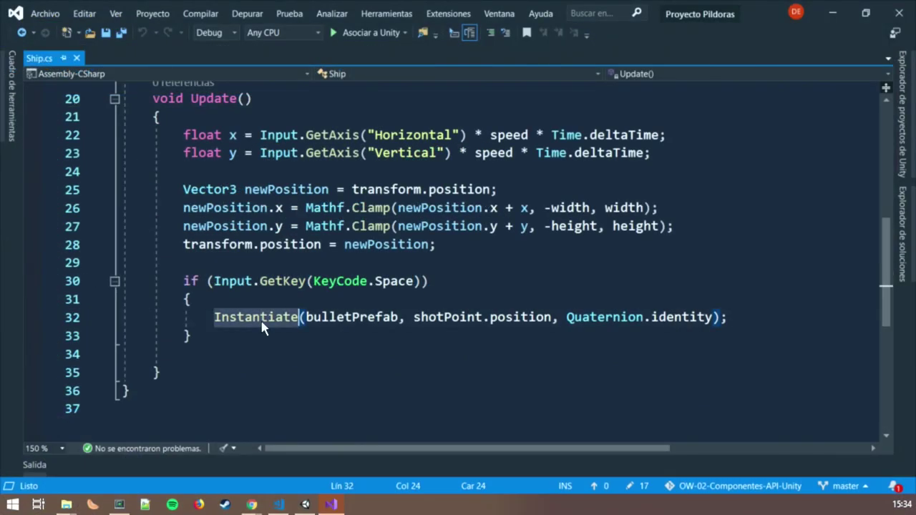
triple_click(340, 318)
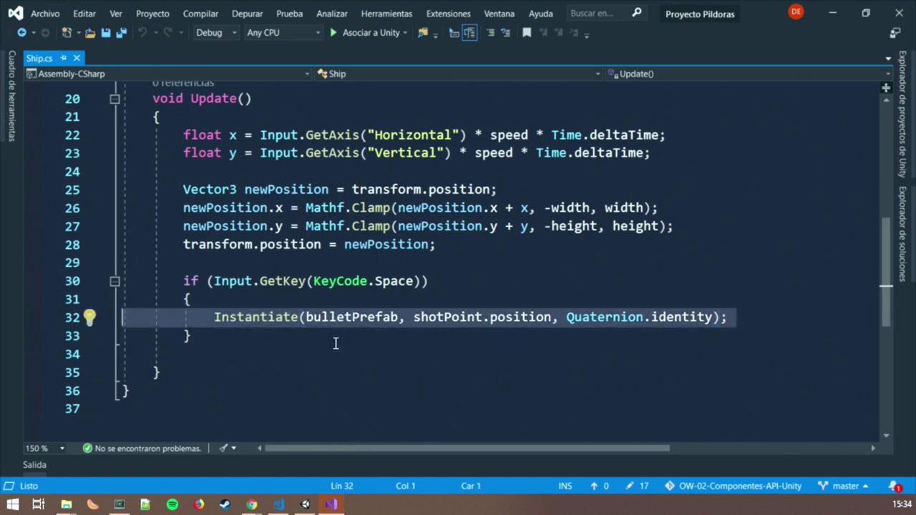
scroll(335, 336, "up", 6)
double_click(318, 214)
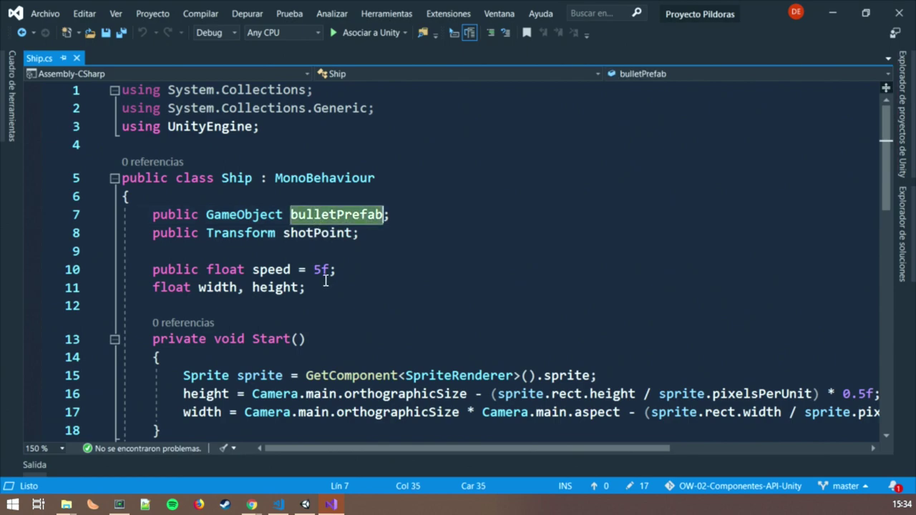
scroll(319, 293, "down", 4)
scroll(319, 293, "down", 2)
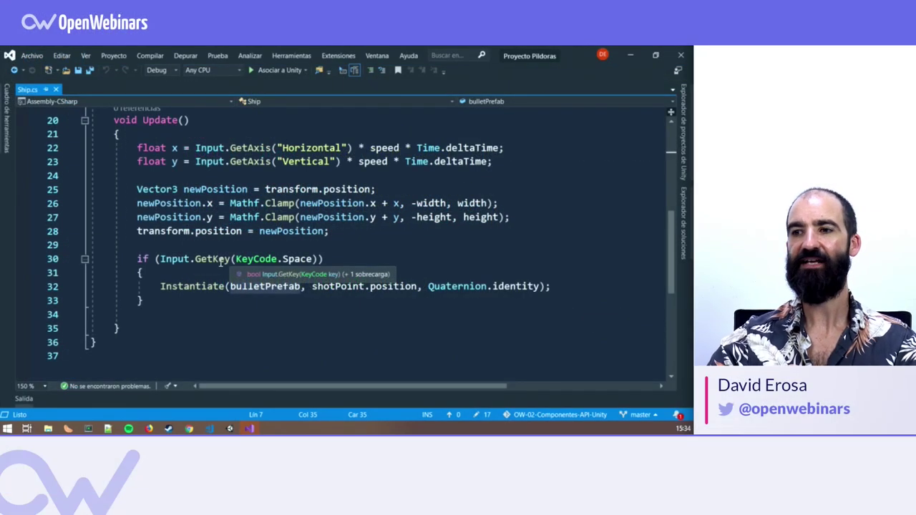
left_click(184, 294)
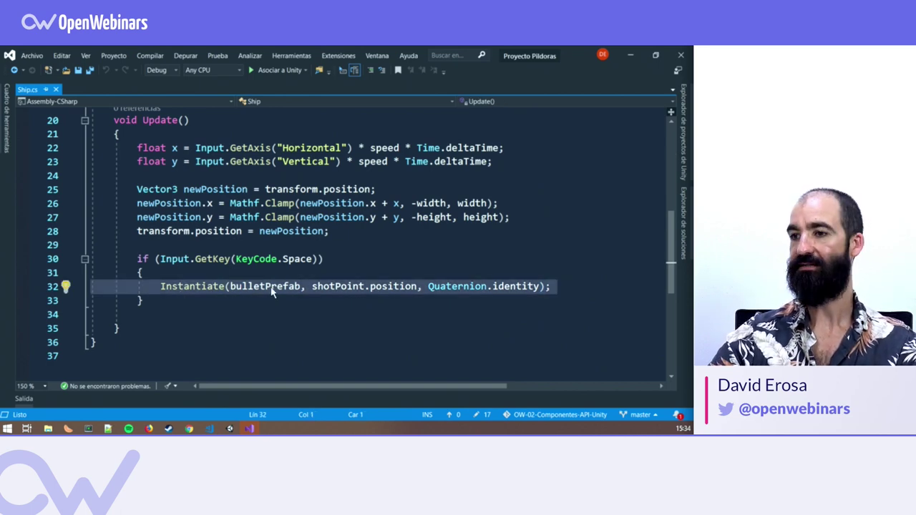
mouse_move(260, 286)
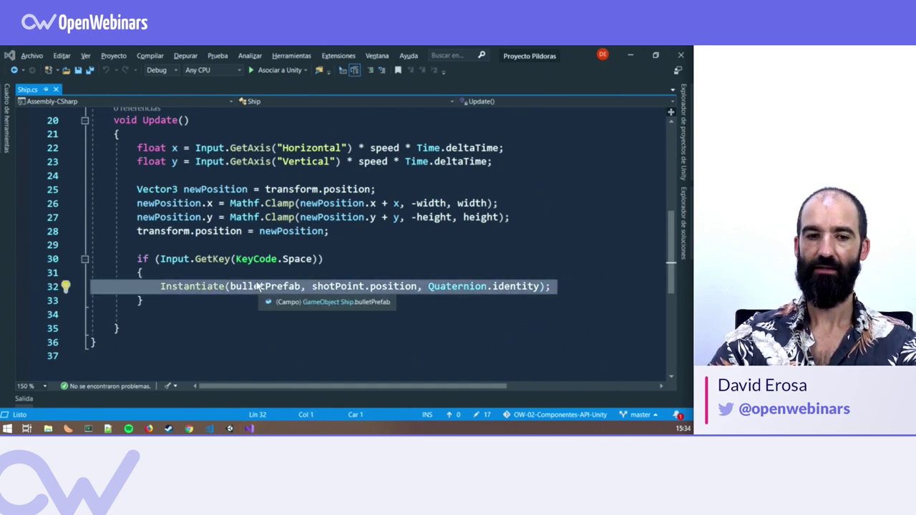
key("alt+Tab")
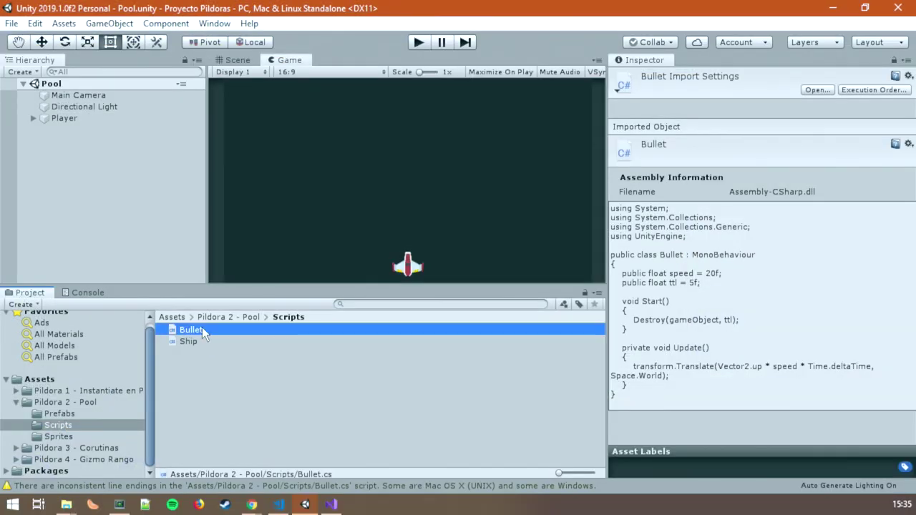
Step: Open Bullet.cs and go over its speed and ttl lifetime fields
double_click(201, 328)
left_click(222, 277)
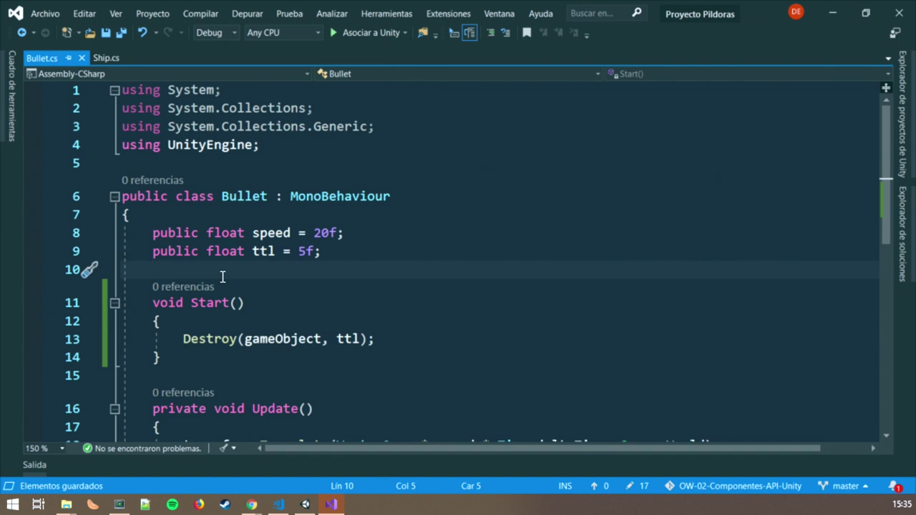
triple_click(270, 240)
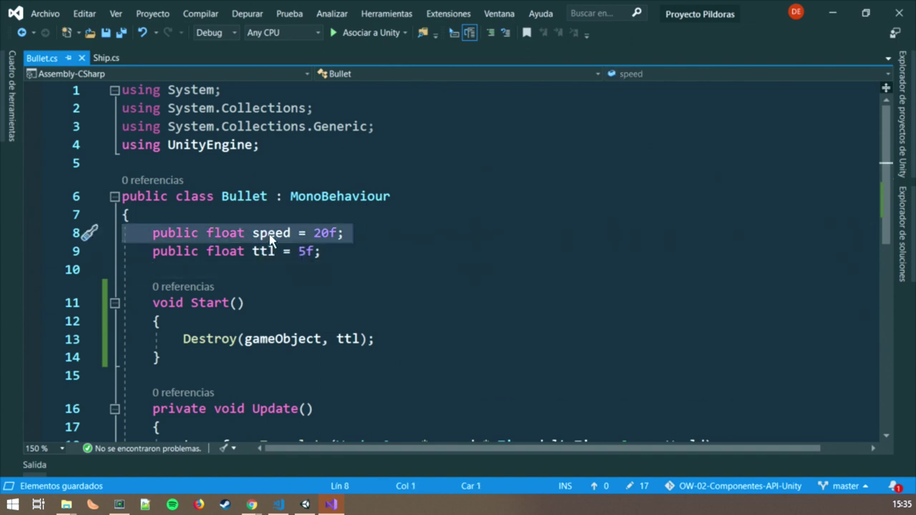
left_click(271, 241)
left_click(271, 246)
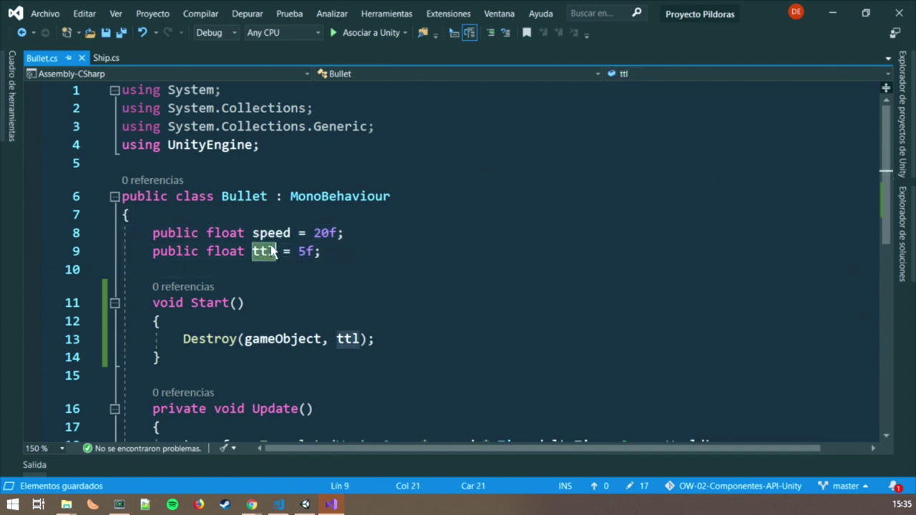
Step: Select Destroy(gameObject, ttl) in Start and the Translate movement in Update
scroll(271, 251, "down", 2)
left_click(200, 203)
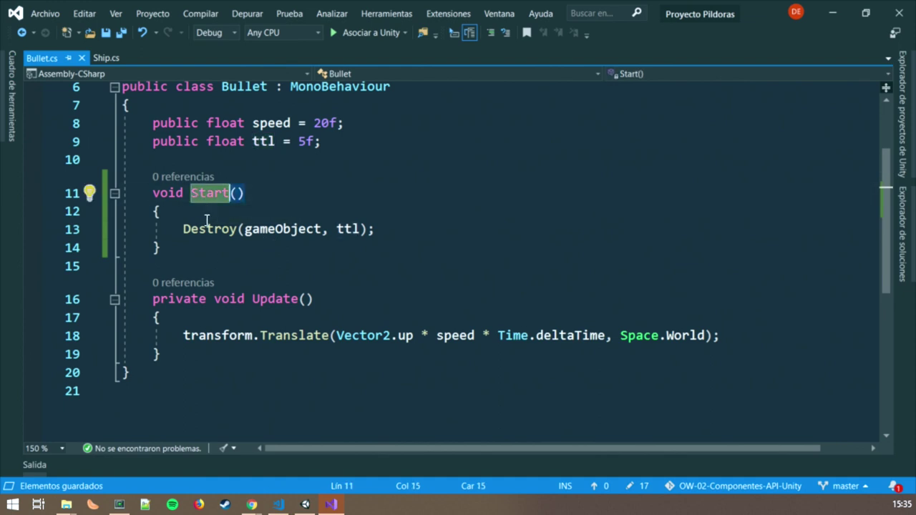
left_click_drag(183, 229, 380, 228)
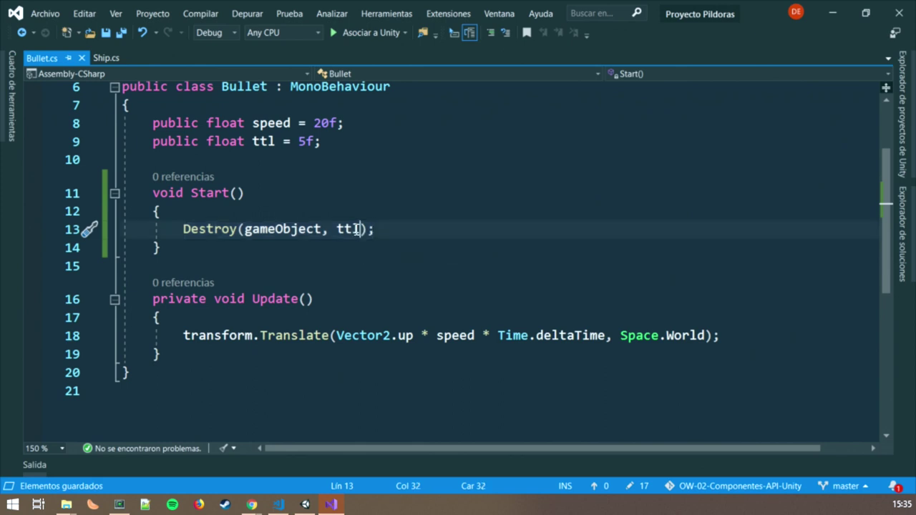
triple_click(351, 235)
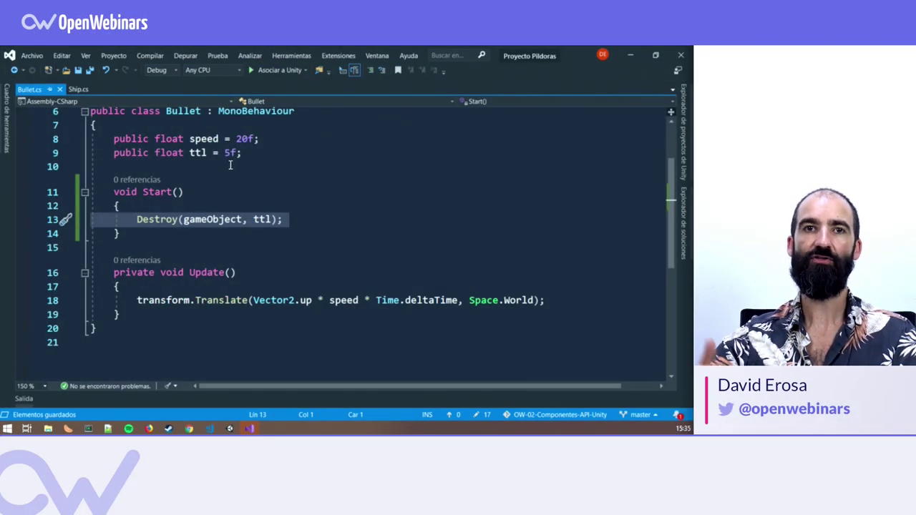
left_click(212, 275)
left_click_drag(196, 300, 458, 301)
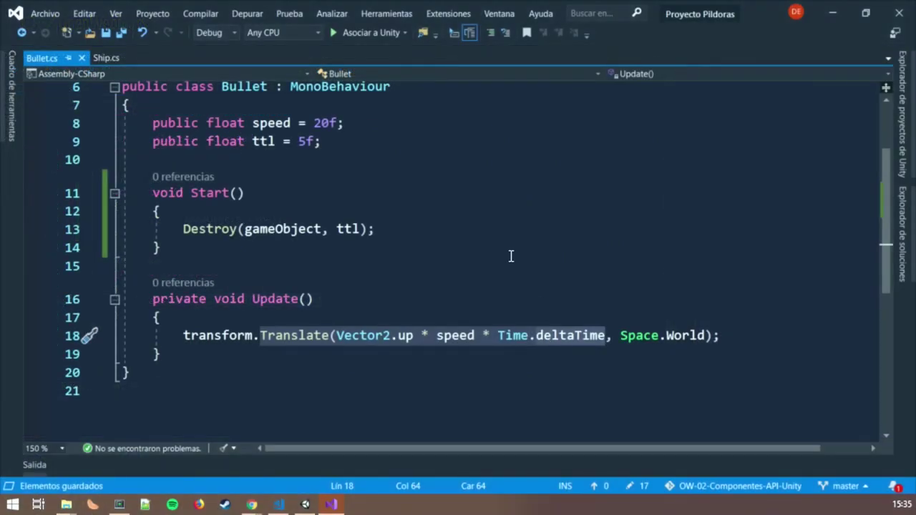
Step: Compare Bullet.cs with Ship.cs by switching tabs, then return to Unity
scroll(511, 256, "up", 1)
left_click(503, 249)
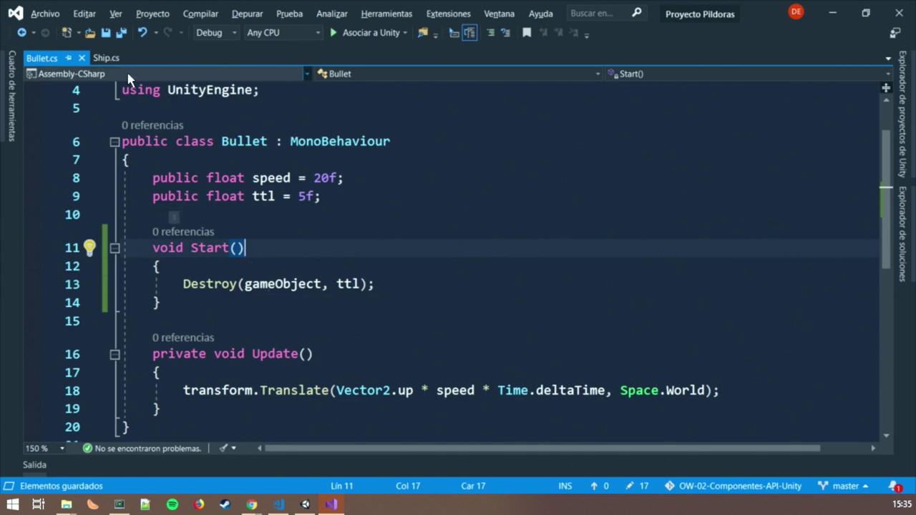
left_click(107, 60)
left_click(42, 58)
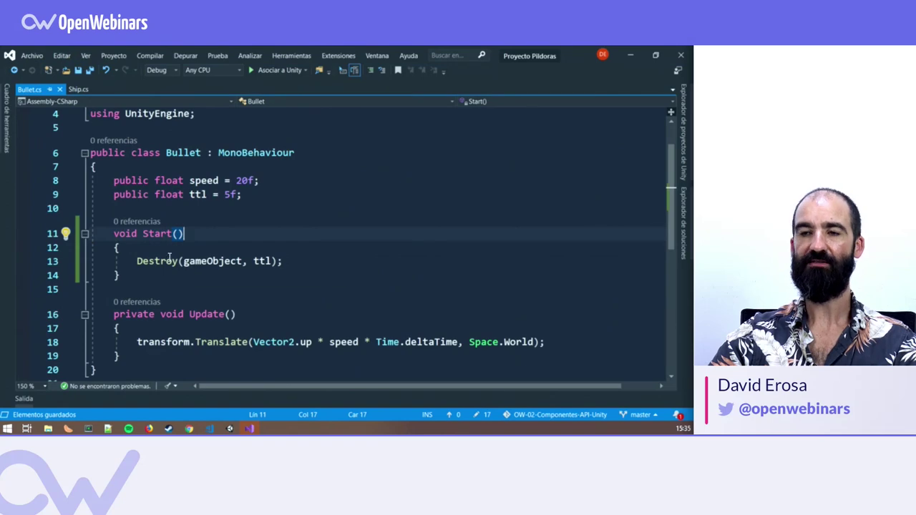
left_click(79, 89)
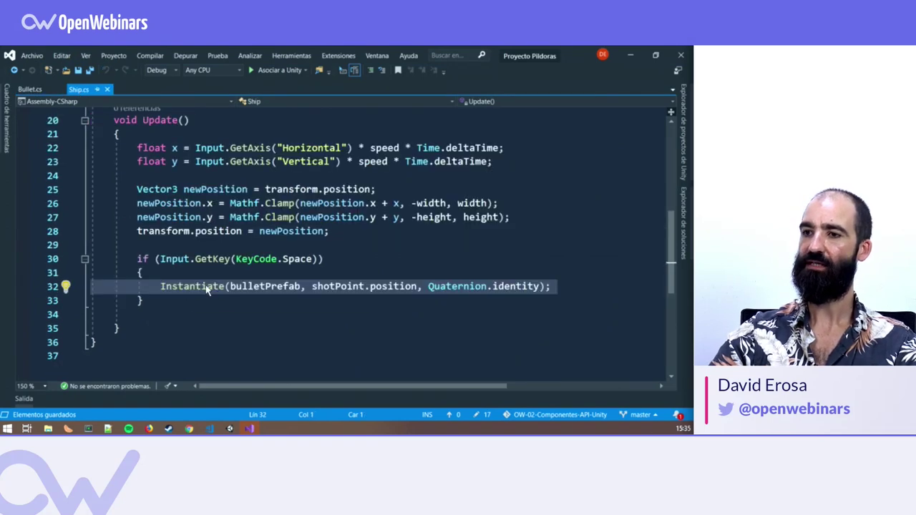
left_click(30, 89)
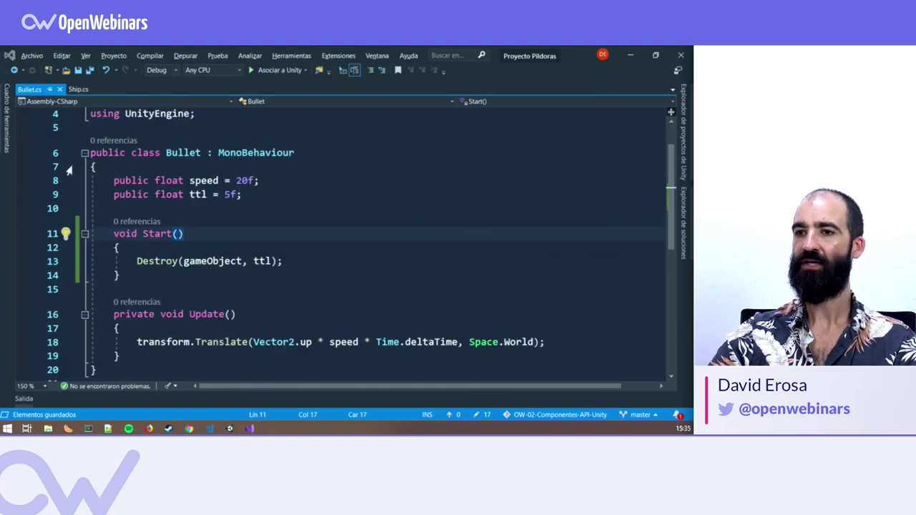
key("alt+Tab")
Step: Create a C# script named Pool in Scripts and open Pool.cs past the line-endings prompt
right_click(157, 309)
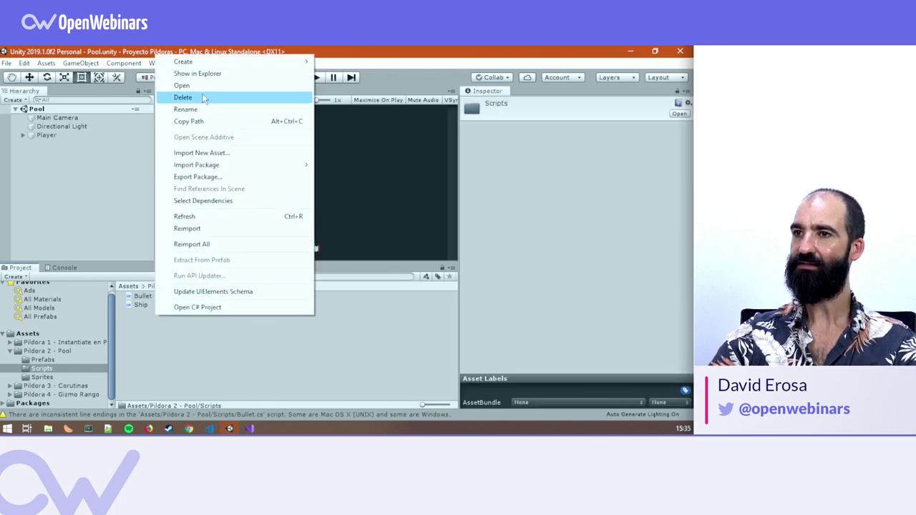
mouse_move(286, 24)
left_click(456, 60)
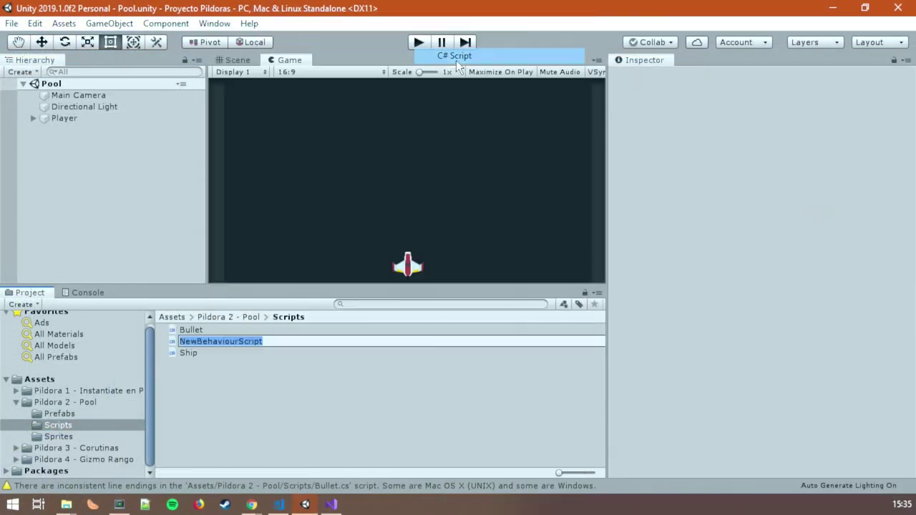
type("Pool")
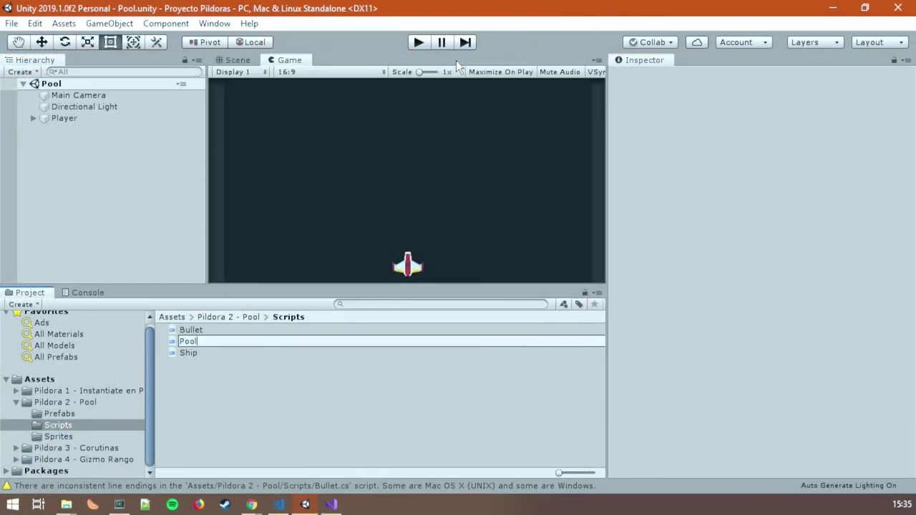
key("Return")
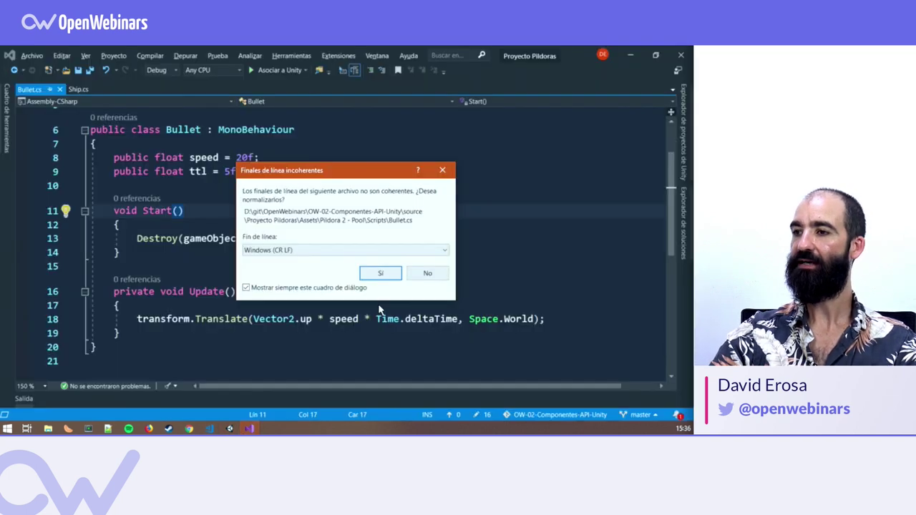
left_click(386, 273)
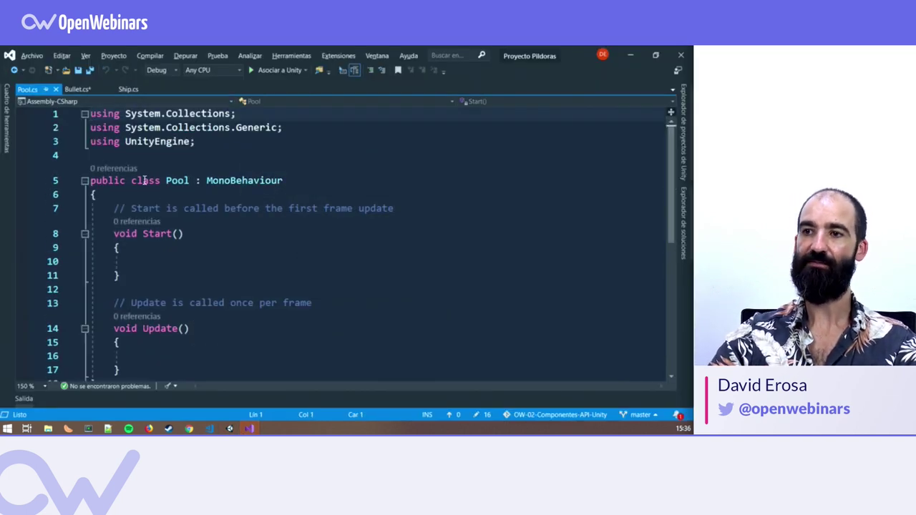
Step: Replace the template Start and Update with public static Pool Instance { get; private set; }
left_click_drag(130, 368, 83, 209)
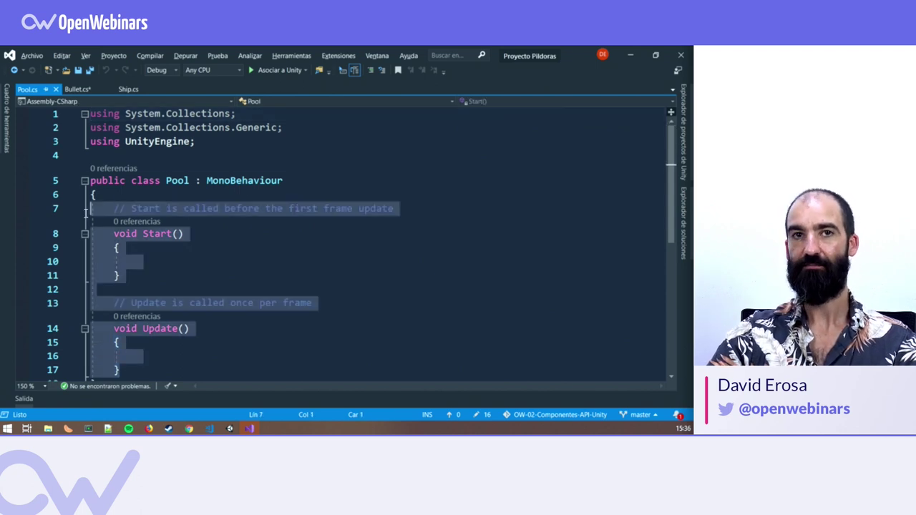
key("Delete")
type("p")
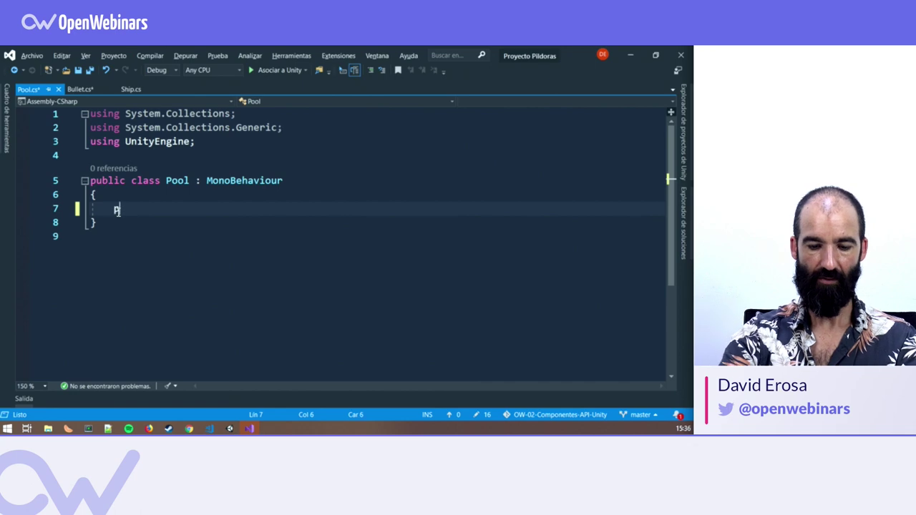
type("ublic Static")
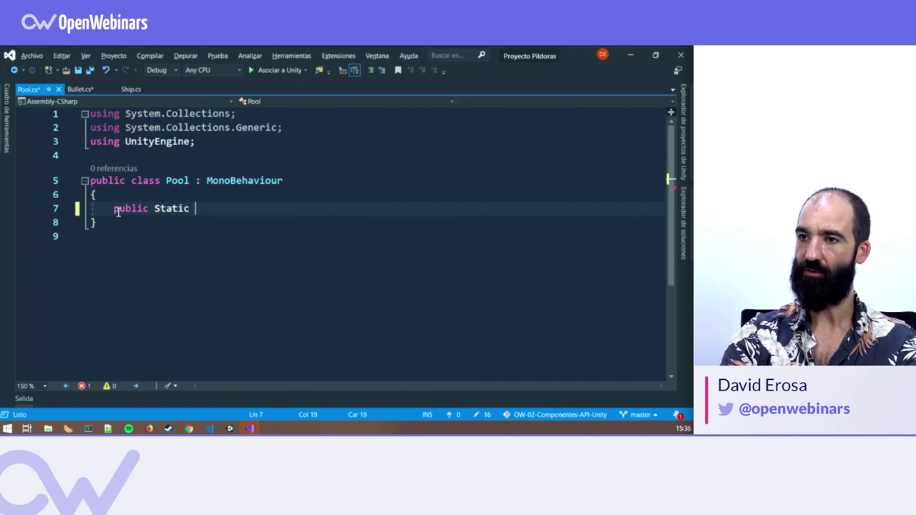
key("BackSpace")
key("BackSpace")
type("stat")
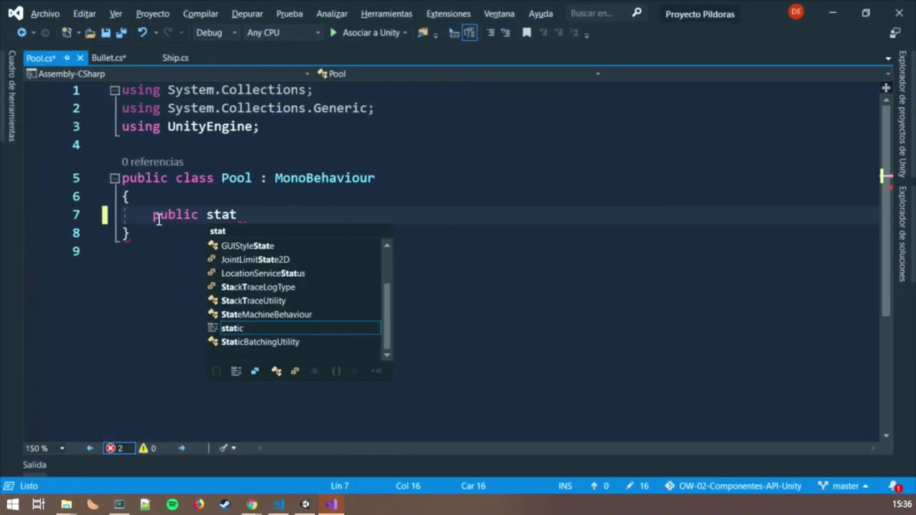
type("ic Pool ")
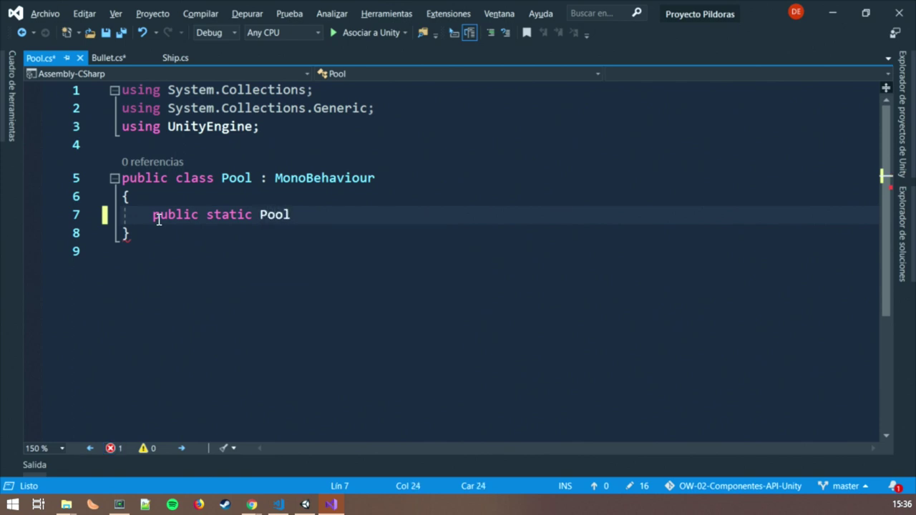
type("Instance")
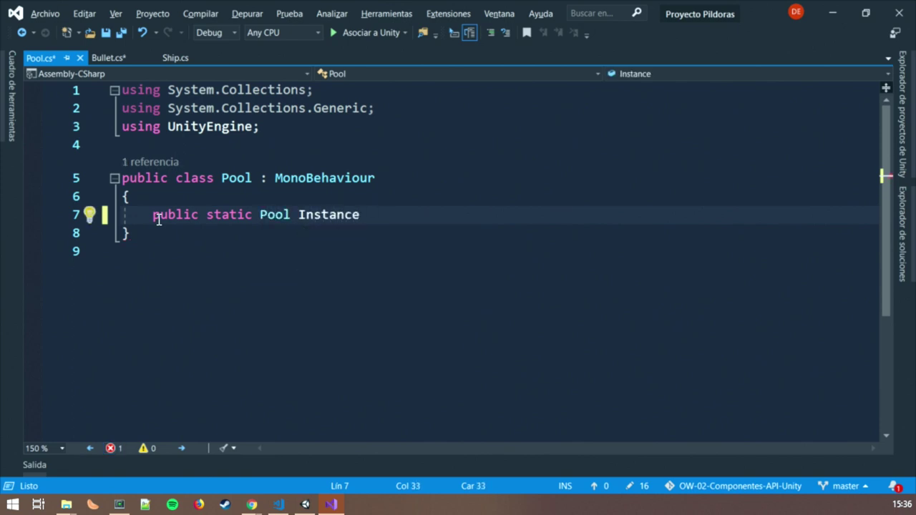
type("get; private ")
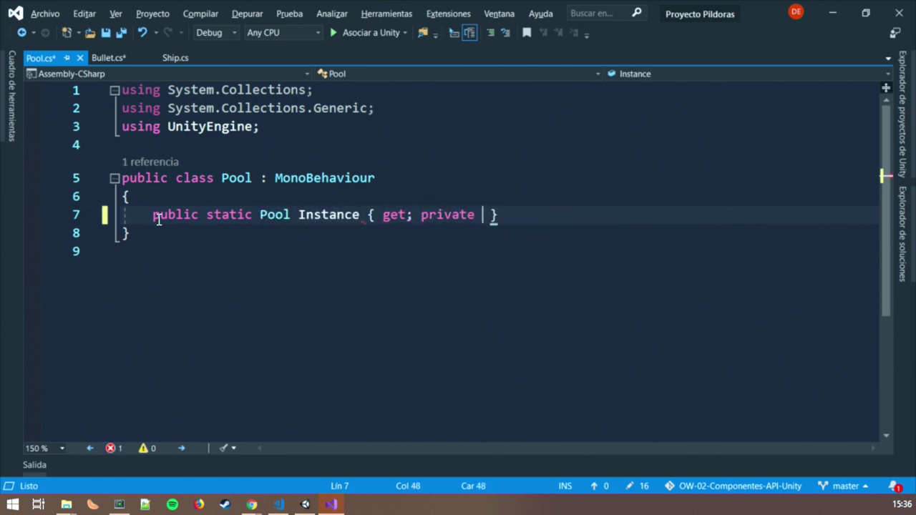
type("set;")
key("Return")
key("Return")
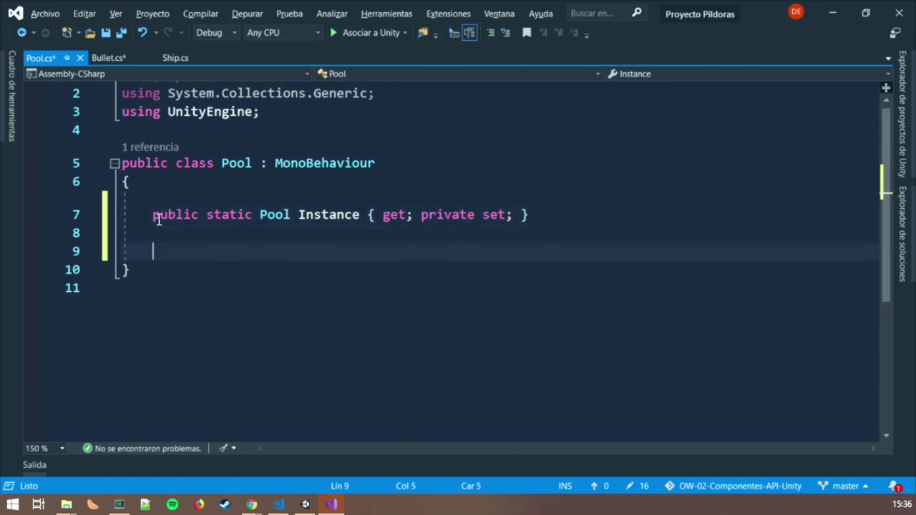
Step: Add a public void Awake() method that sets Instance = this
type("p")
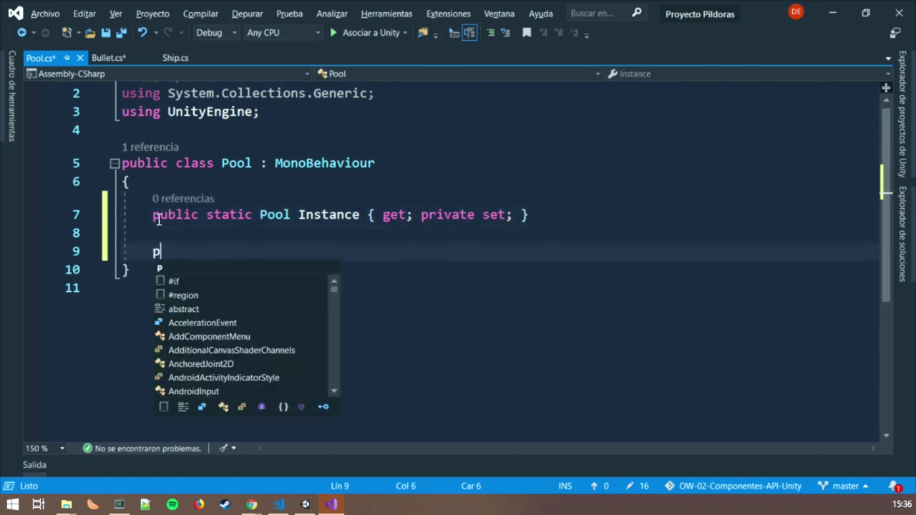
type("ublic Awake")
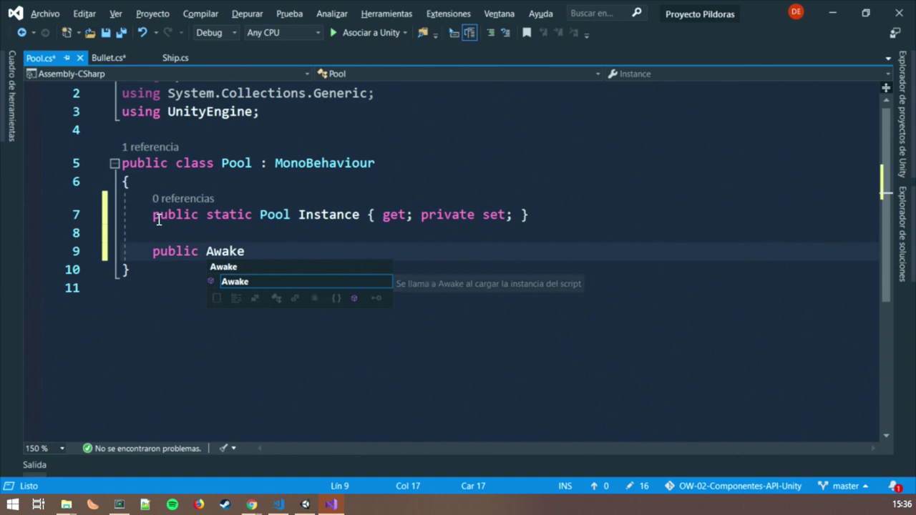
type("()")
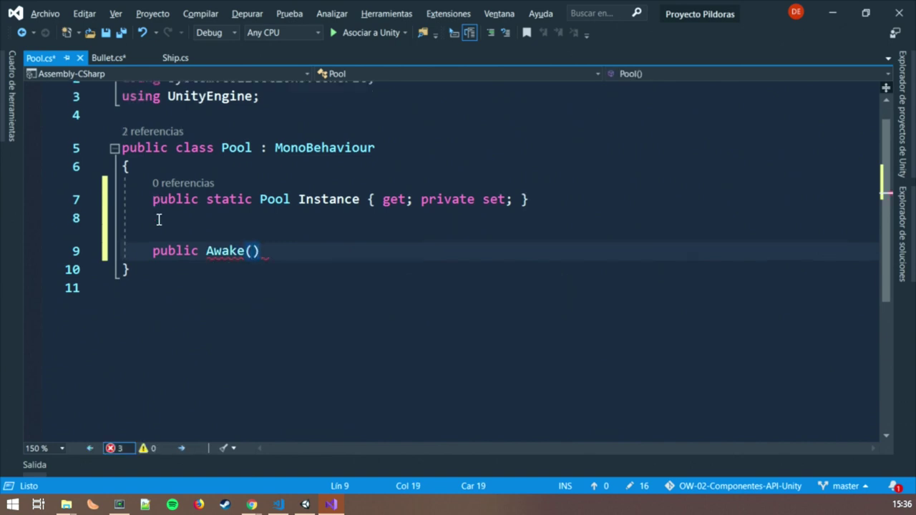
type("void")
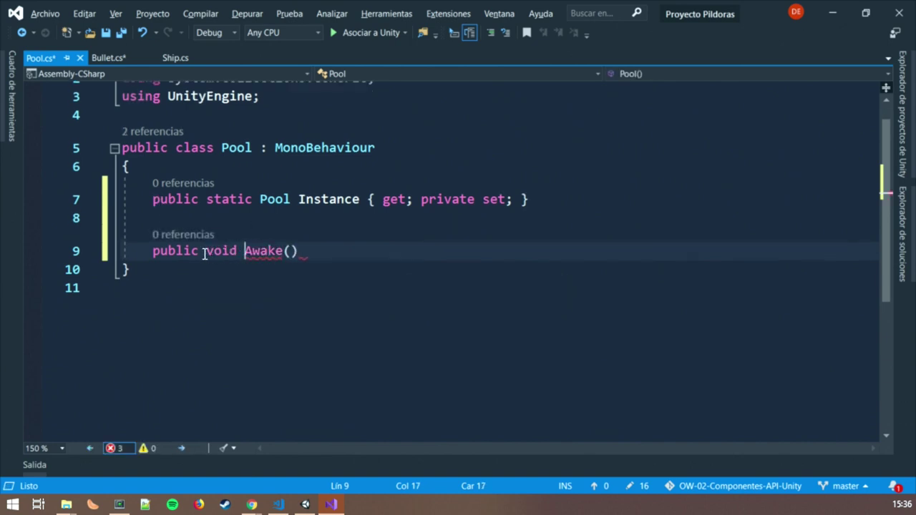
left_click(318, 252)
type("{}")
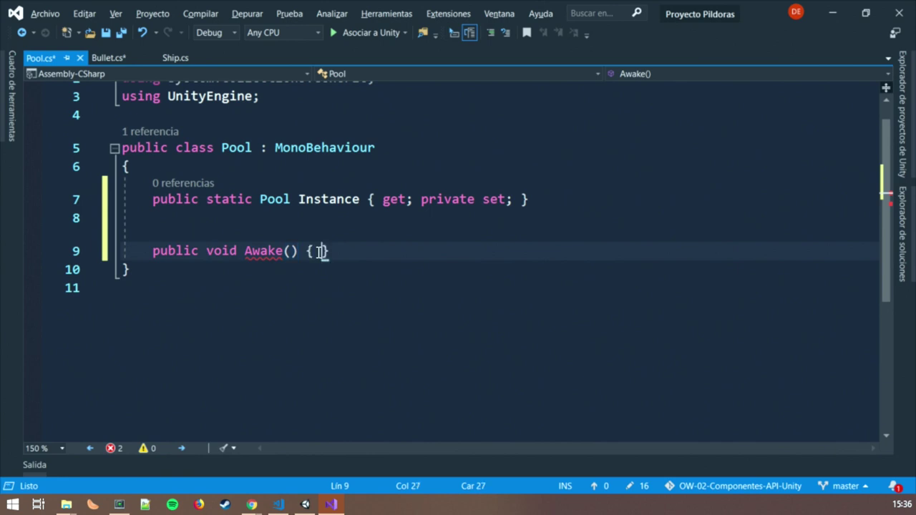
key("Return")
type("Instance ")
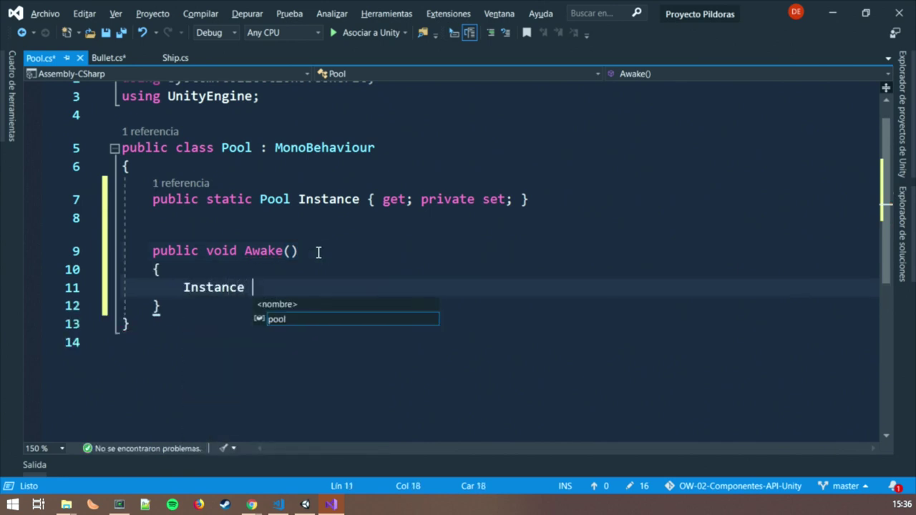
type("= this;")
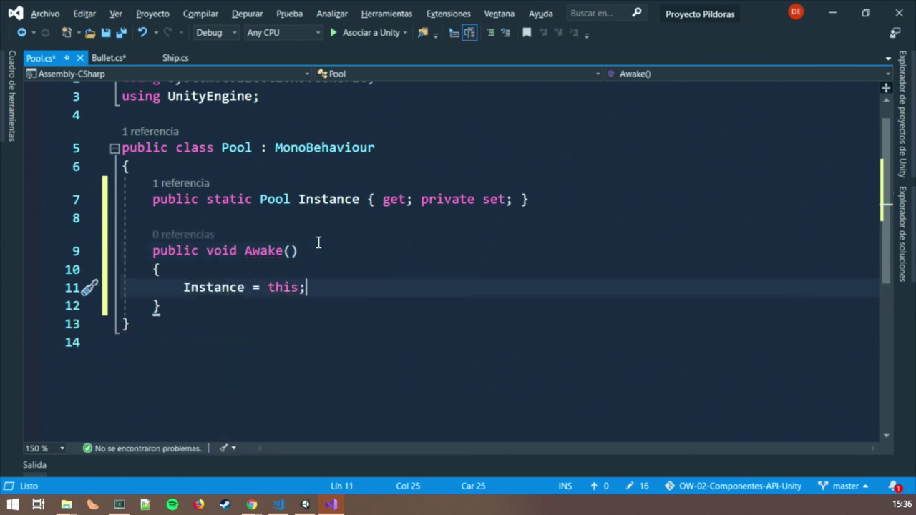
left_click(176, 215)
key("Return")
key("Up")
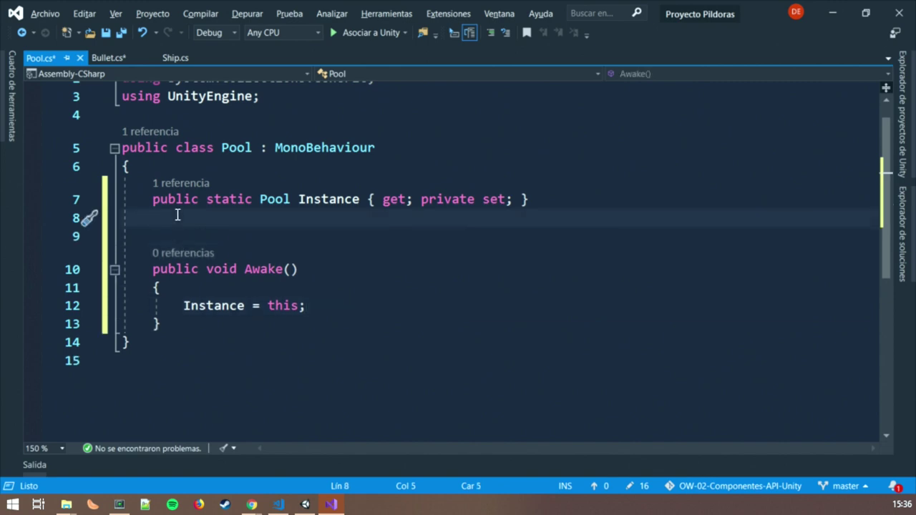
Step: Add public GameObject prefabs and public int initialAmount = 100 fields below Instance
type("public Gam")
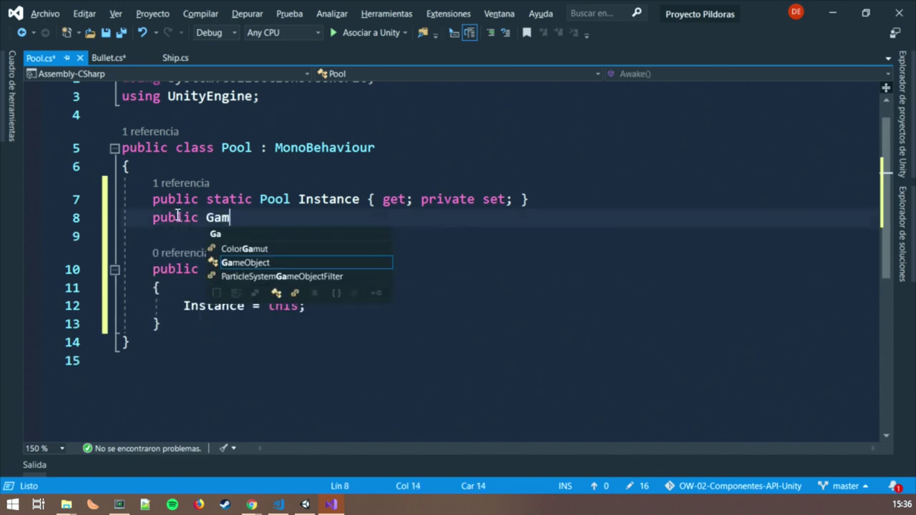
type("eP")
key("Tab")
type("pre")
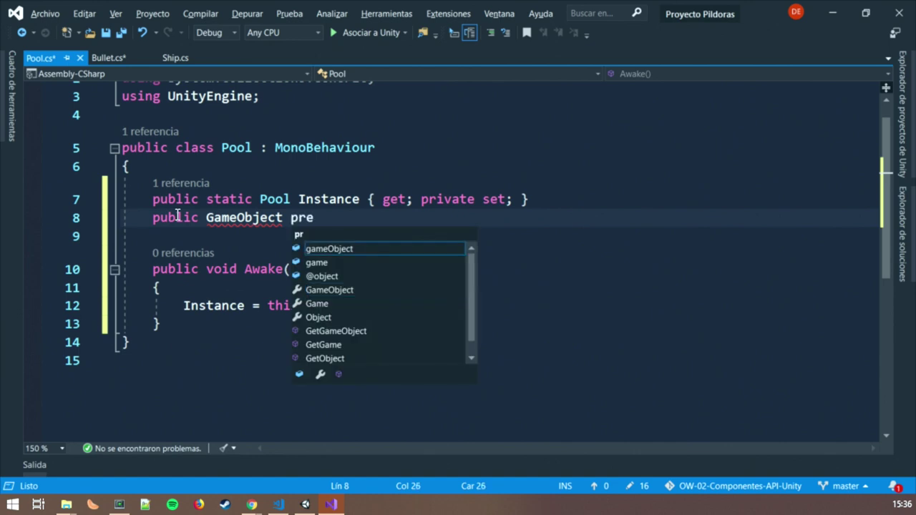
type("fabs;")
key("Return")
type("pub")
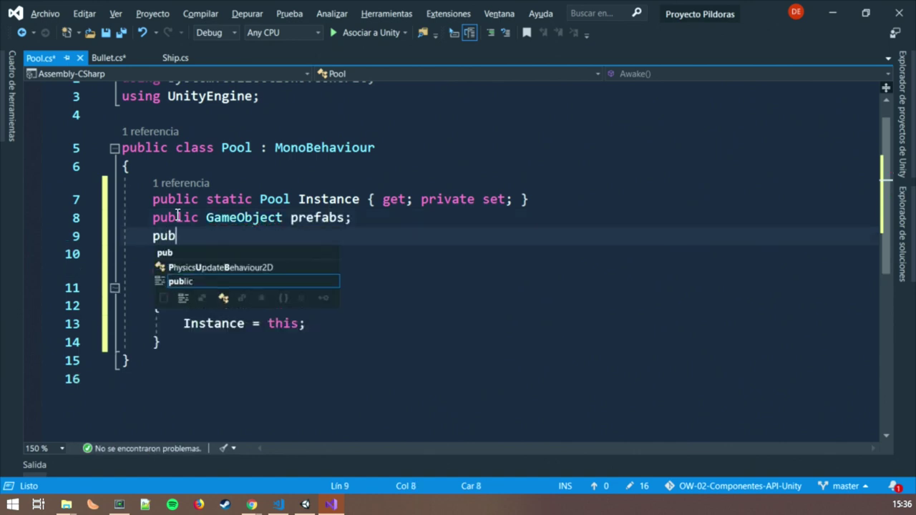
type("lic int initi")
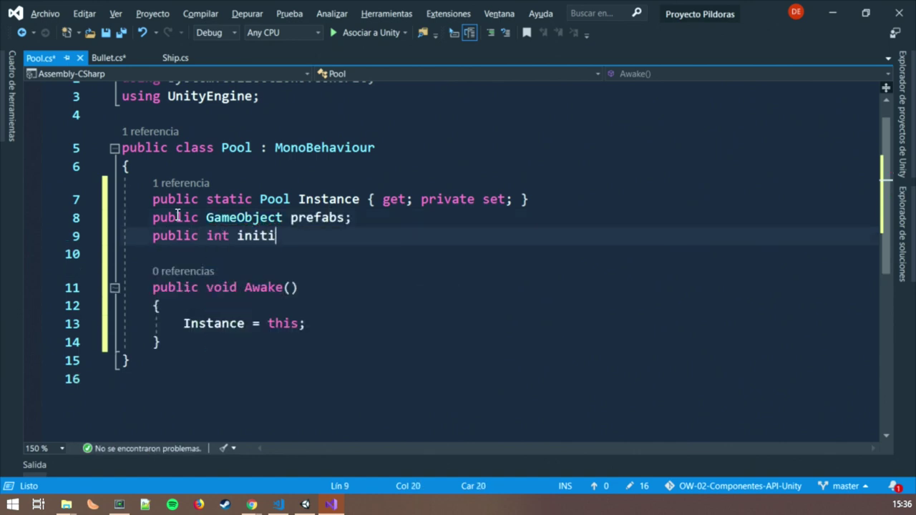
type("alAmount = ")
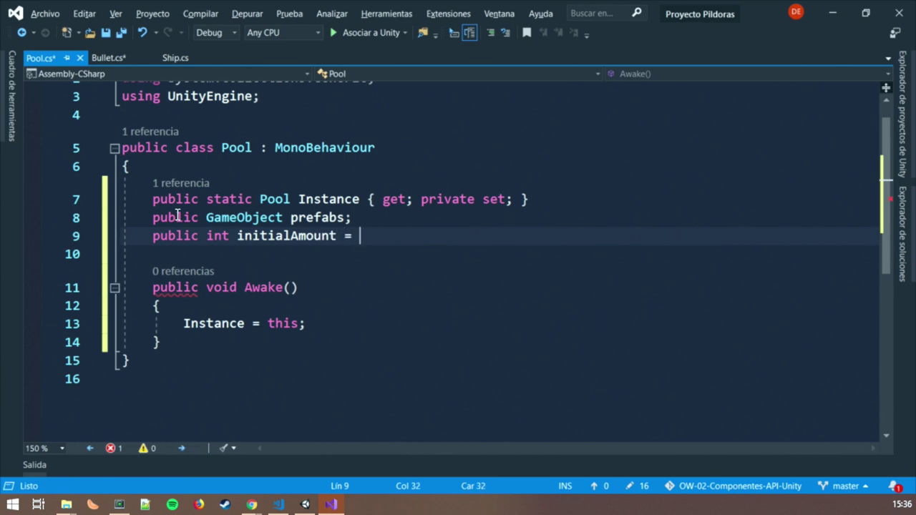
type("100;")
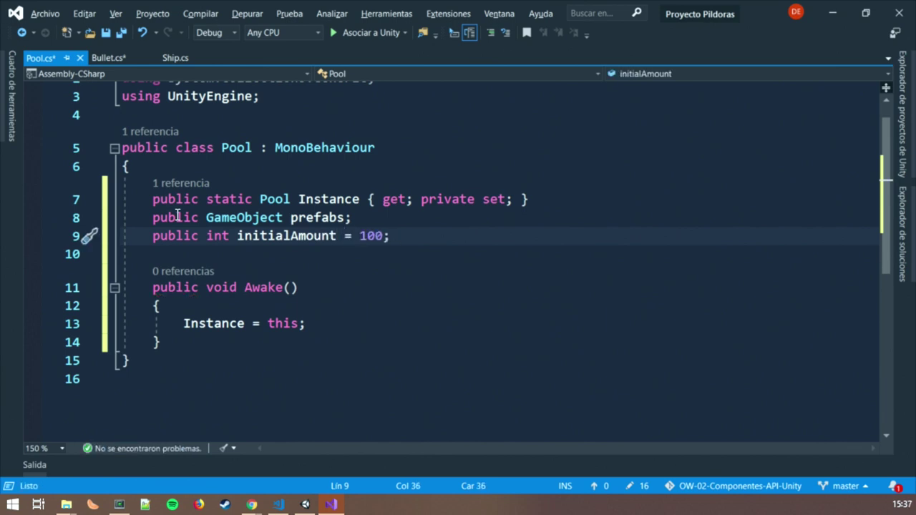
left_click(161, 342)
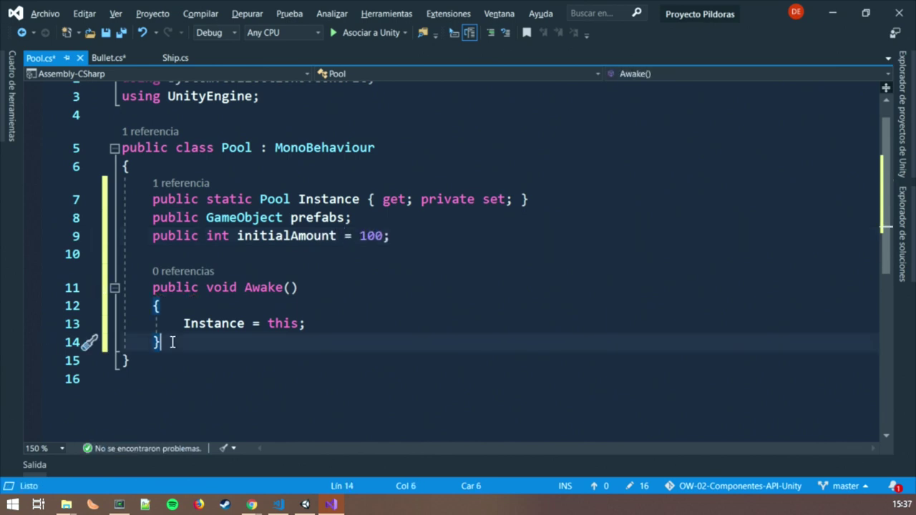
left_click(338, 322)
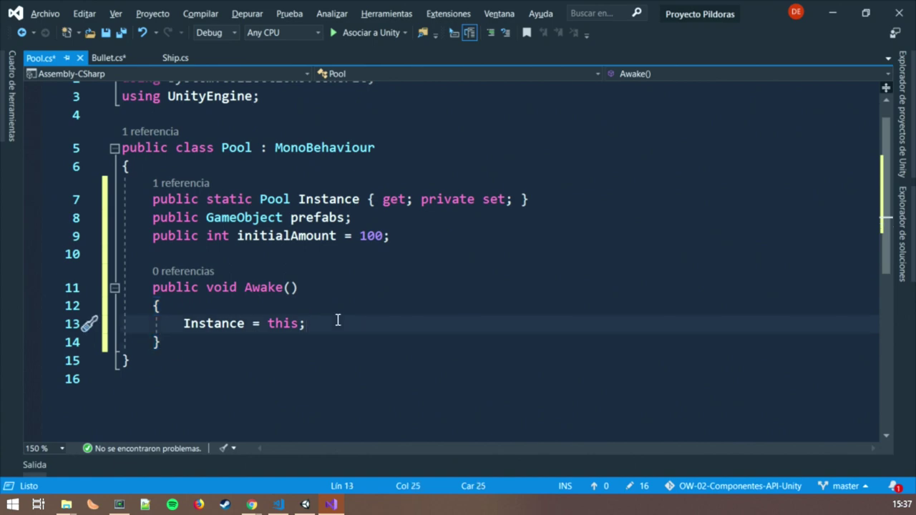
key("Return")
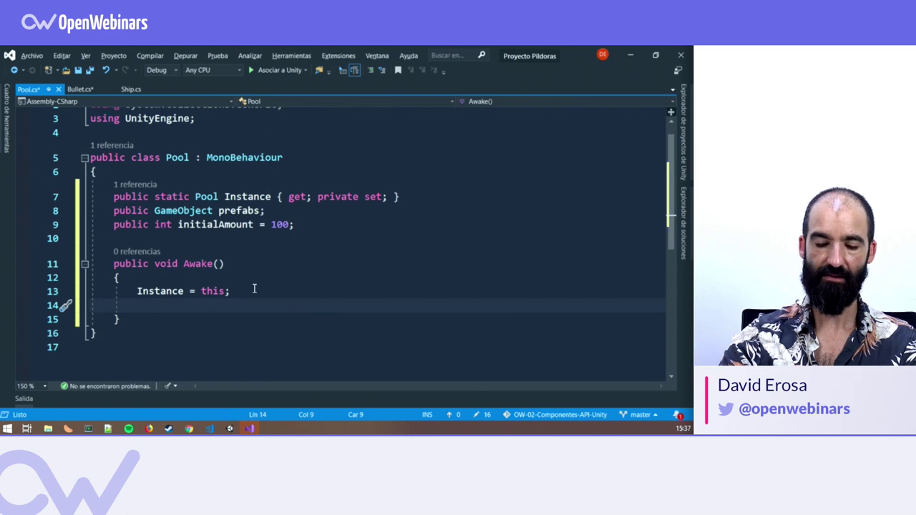
Step: Call FillPool() from Awake and declare a void FillPool() method below it
type("FillPool")
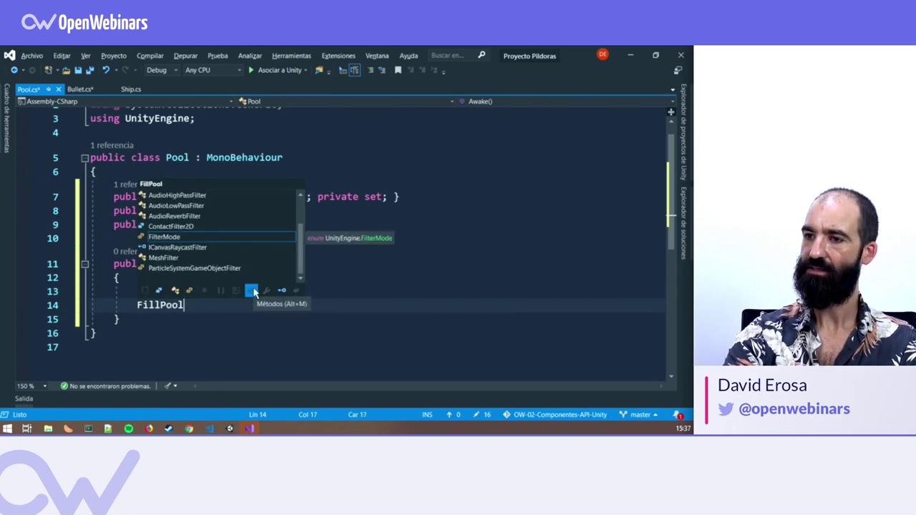
type("();")
left_click(214, 354)
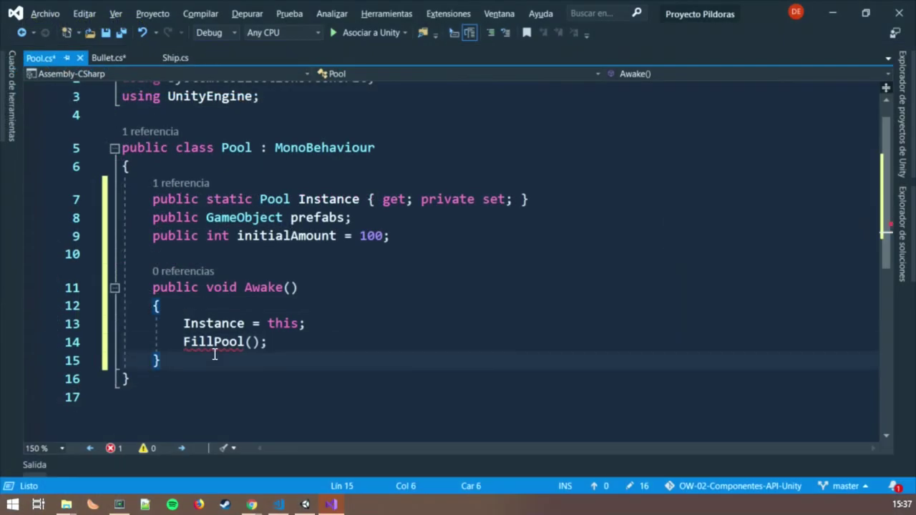
key("Return")
key("Return")
type("void FillP")
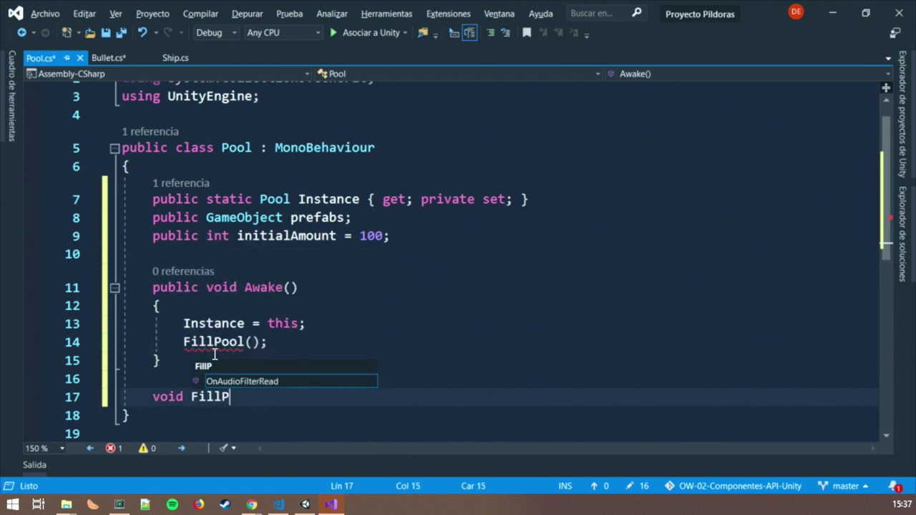
type("ool() {")
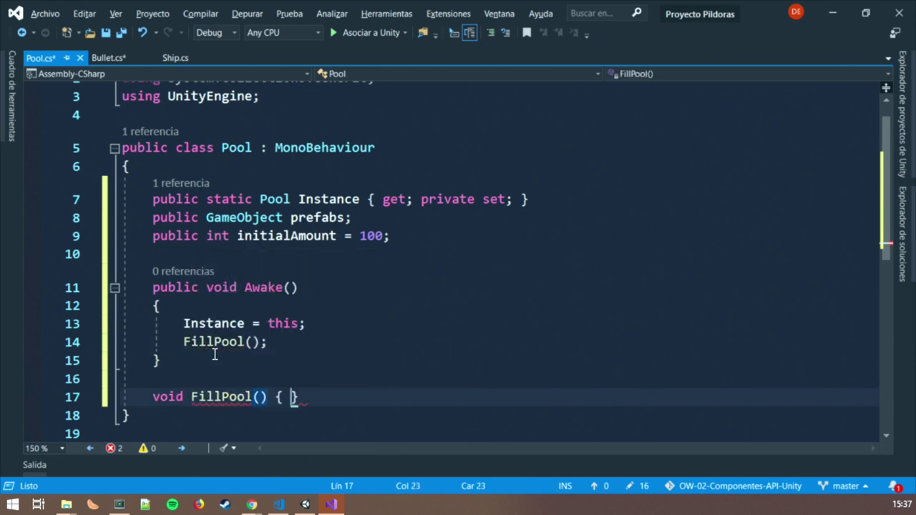
key("Return")
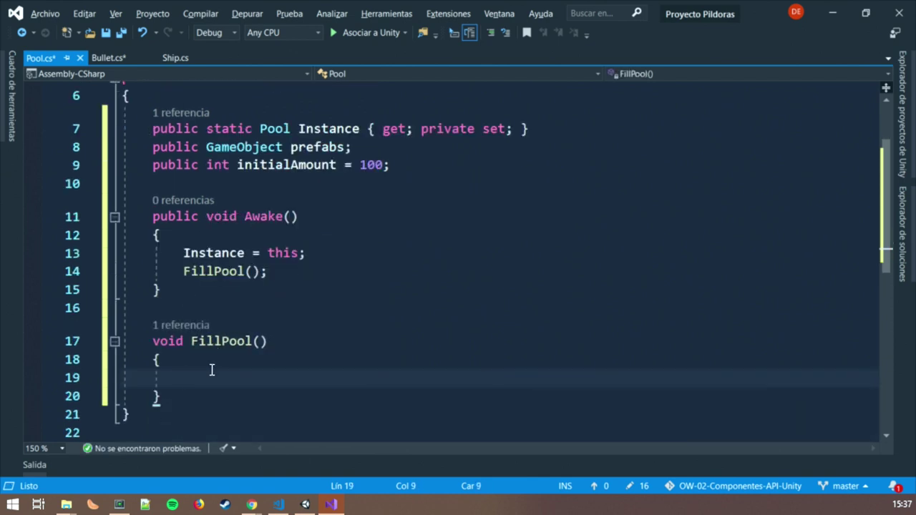
Step: Write a for loop in FillPool running up to initialAmount
type("for(int t)")
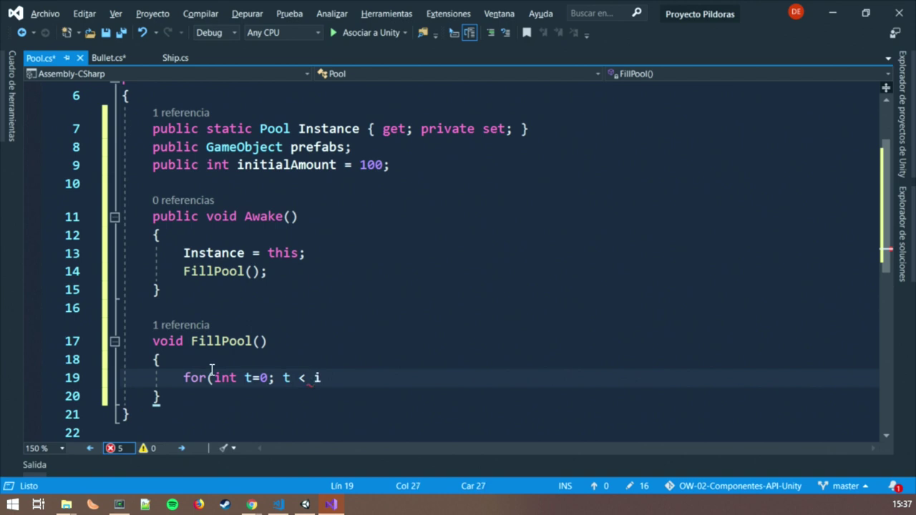
type("niti")
key("Tab")
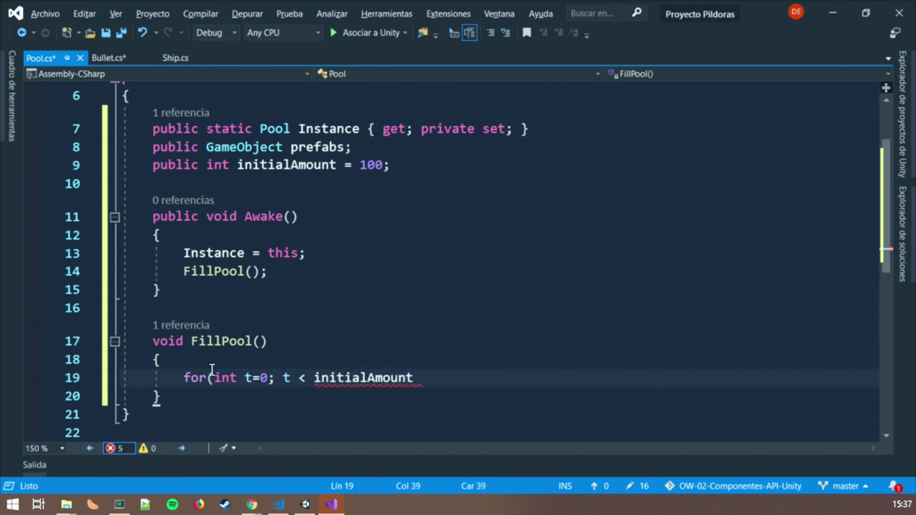
type("; t++")
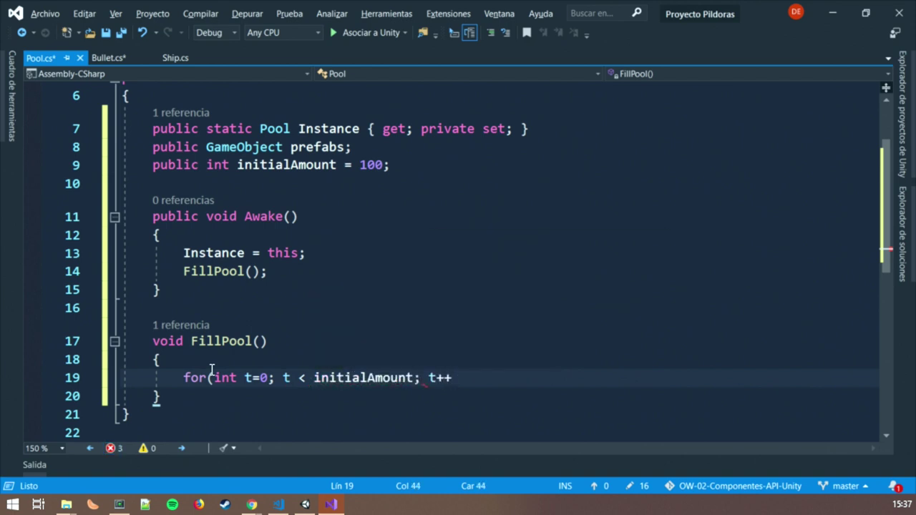
type("{")
key("Return")
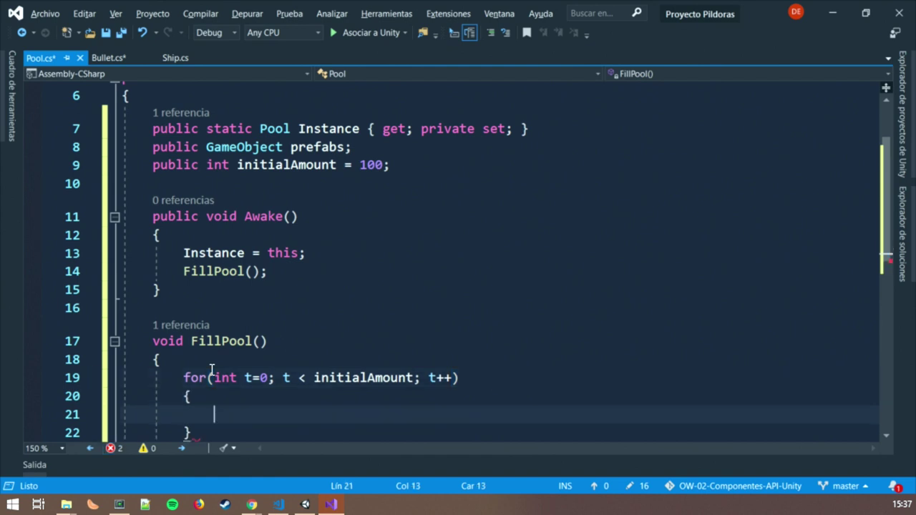
Step: Inside the loop, write GameObject go = Instantiate(prefab), correcting the typos
type("GameObj")
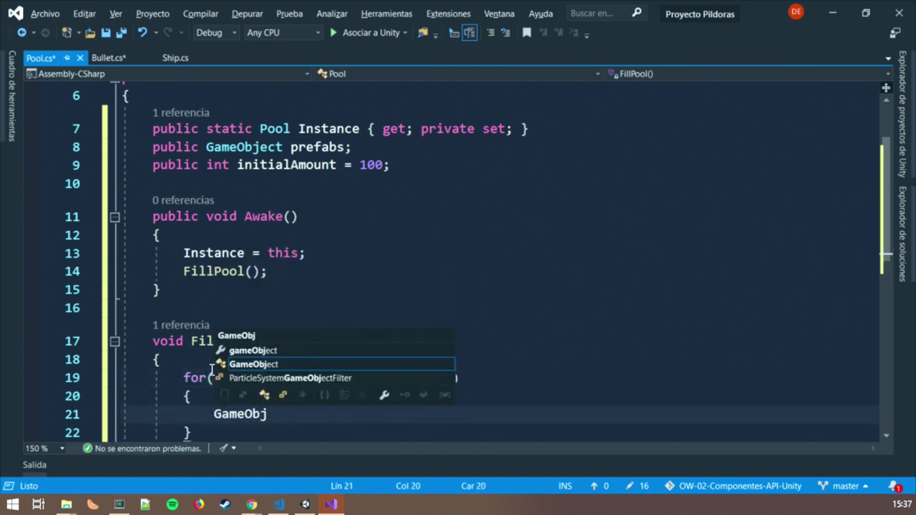
type("ect go = ")
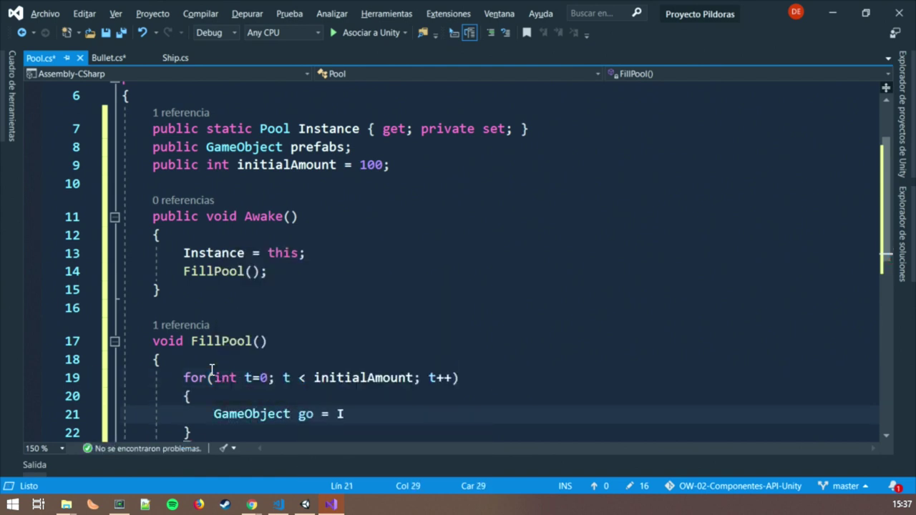
type("Instan")
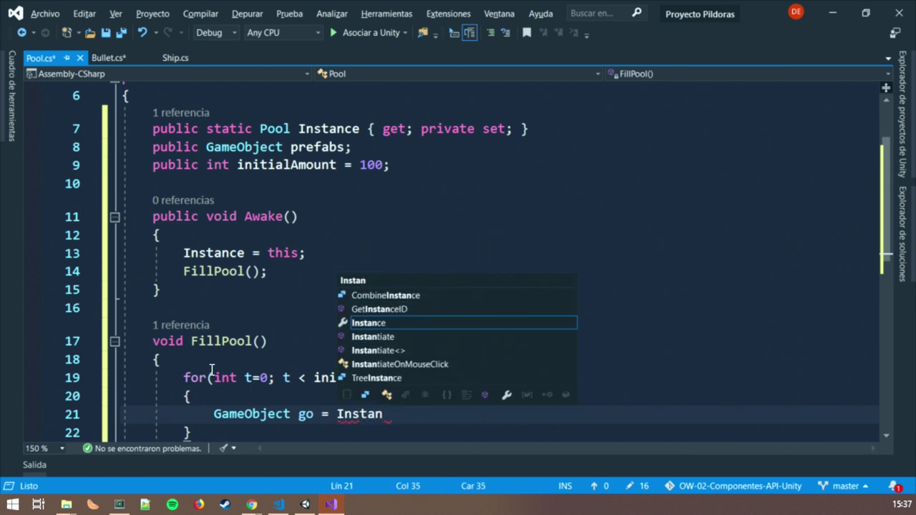
type("ciate(pren")
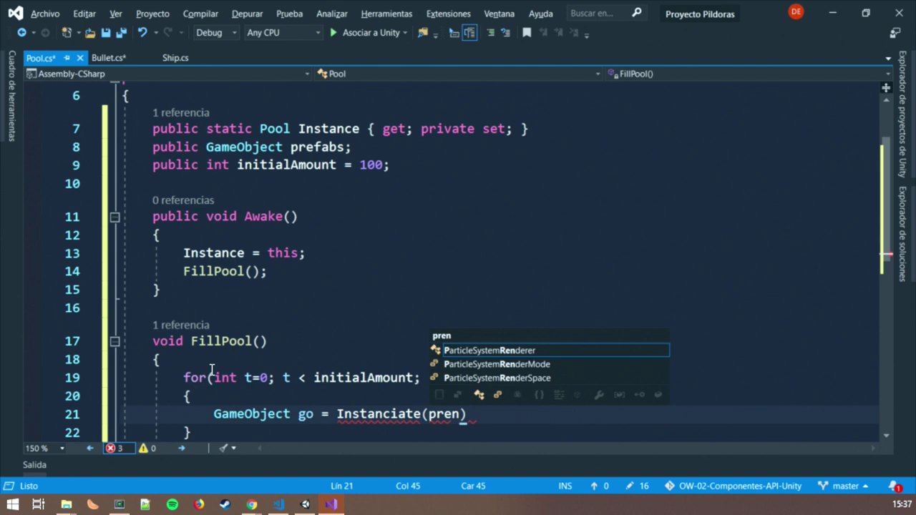
key("BackSpace")
type("ba")
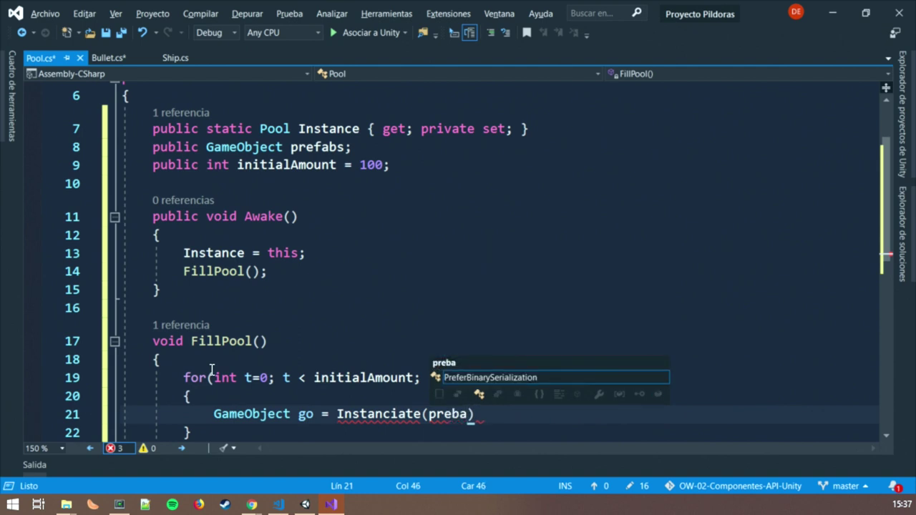
key("BackSpace")
key("BackSpace")
type("fab")
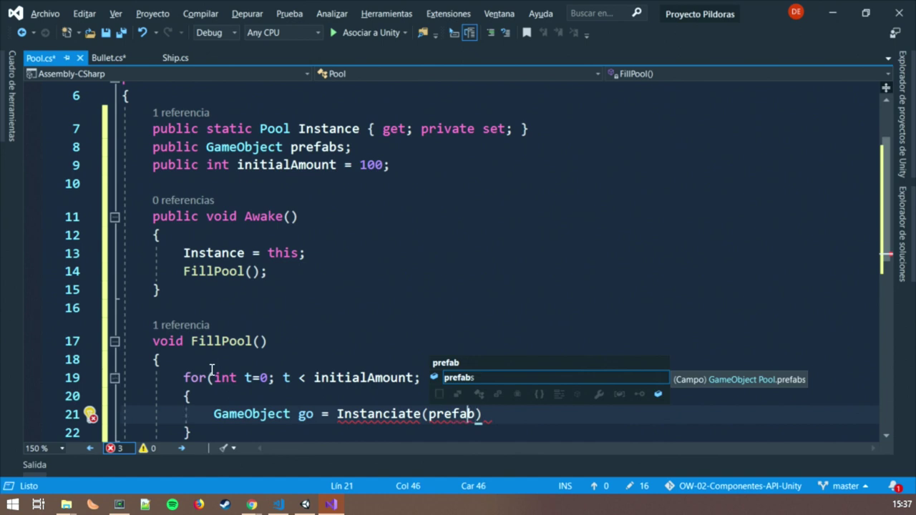
key("Left")
key("Left")
key("Left")
key("BackSpace")
type("t")
key("End")
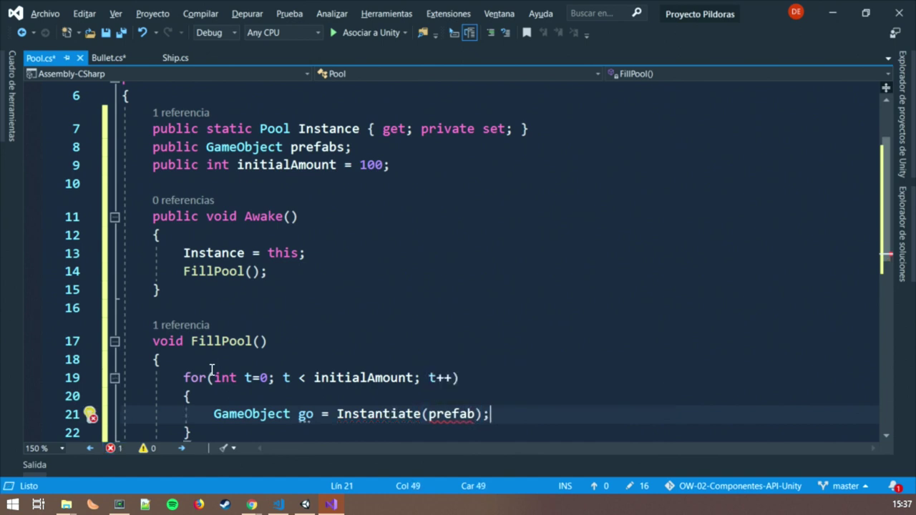
Step: Rename the prefabs field to prefab and add go.SetActive(false); in the loop
left_click(345, 149)
key("BackSpace")
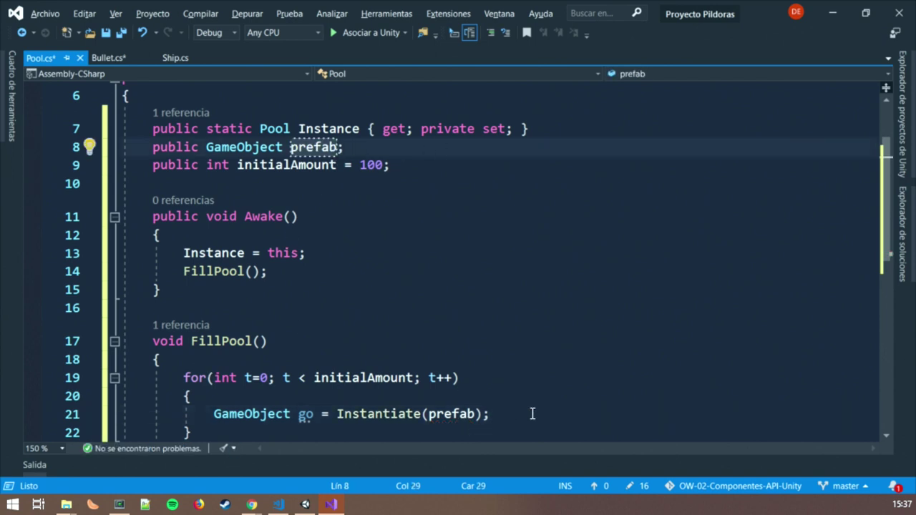
left_click(532, 413)
key("Return")
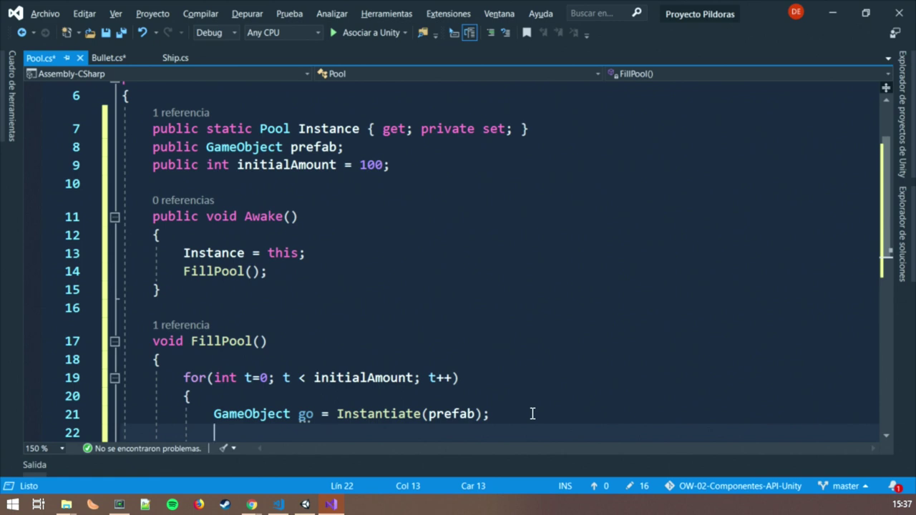
type("go.SetAc")
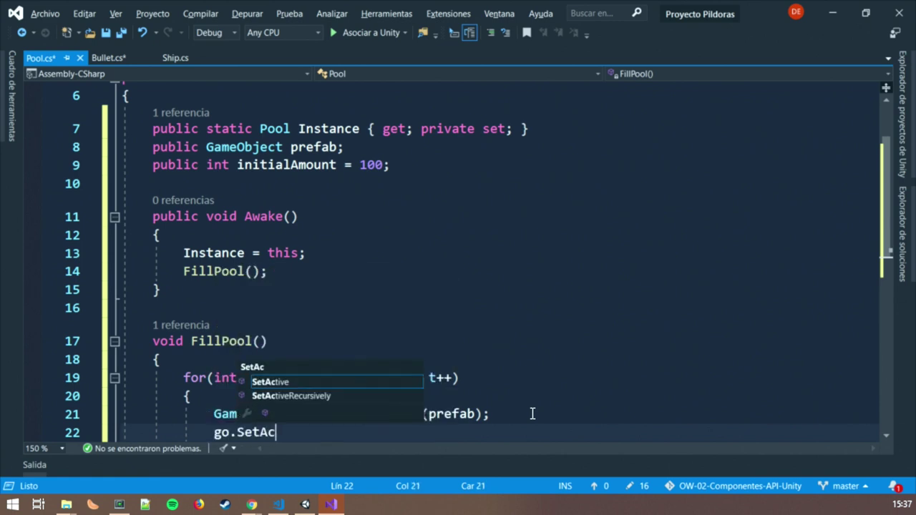
key("Tab")
type("(false")
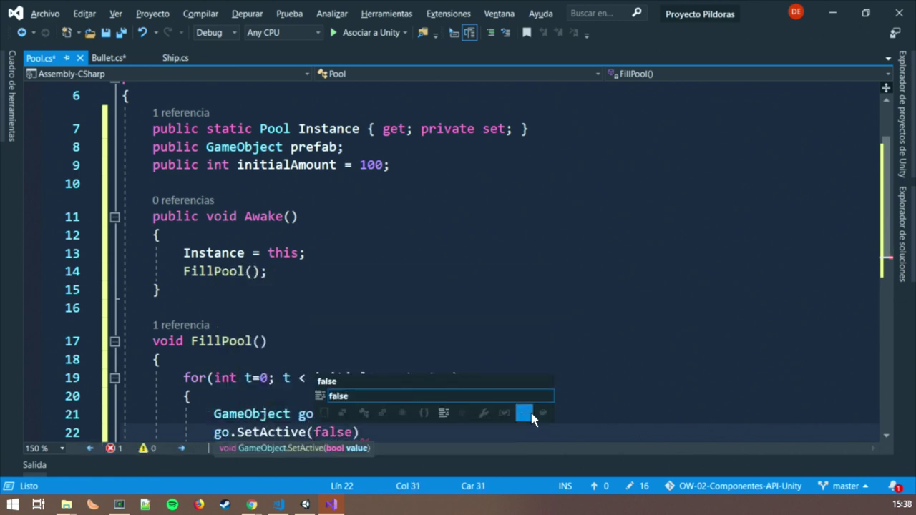
type(");")
scroll(515, 352, "down", 1)
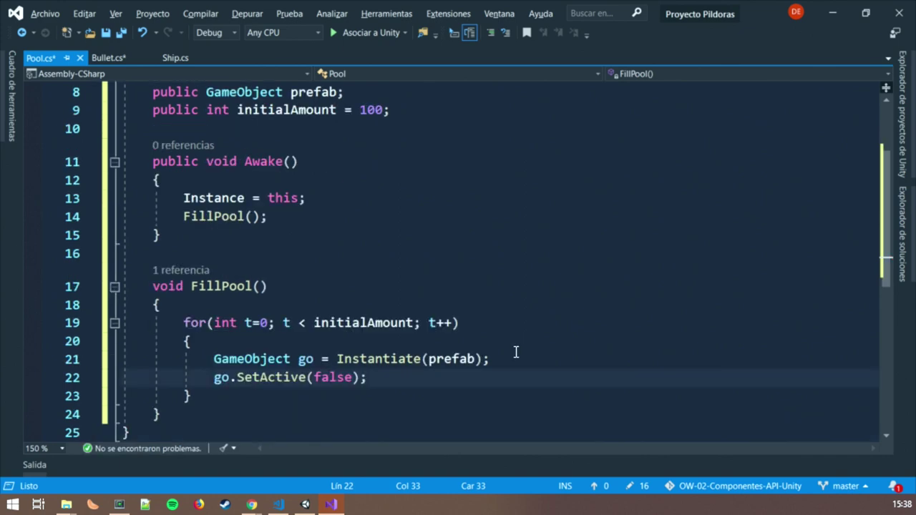
scroll(515, 352, "up", 2)
Step: Declare the field List<GameObject> pool = new List<GameObject>(); above Awake
left_click(211, 238)
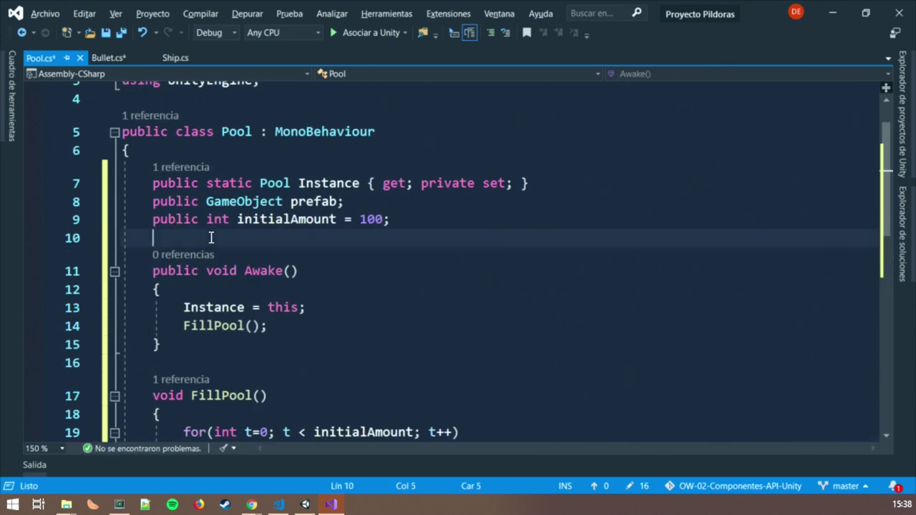
key("Return")
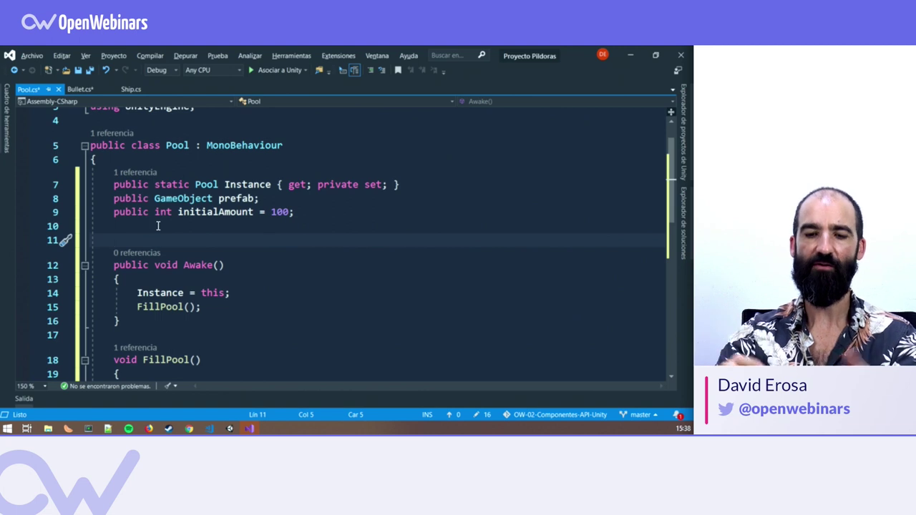
type("List<G")
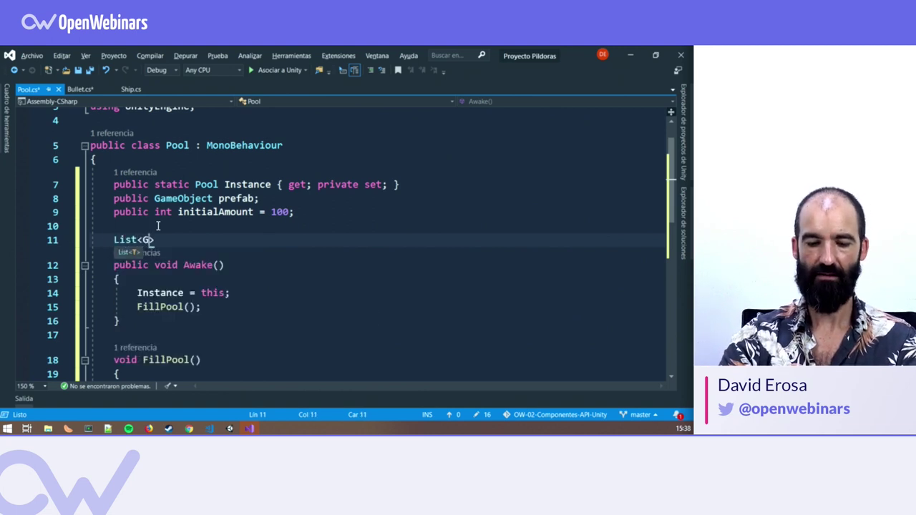
type("ameOb")
key("Tab")
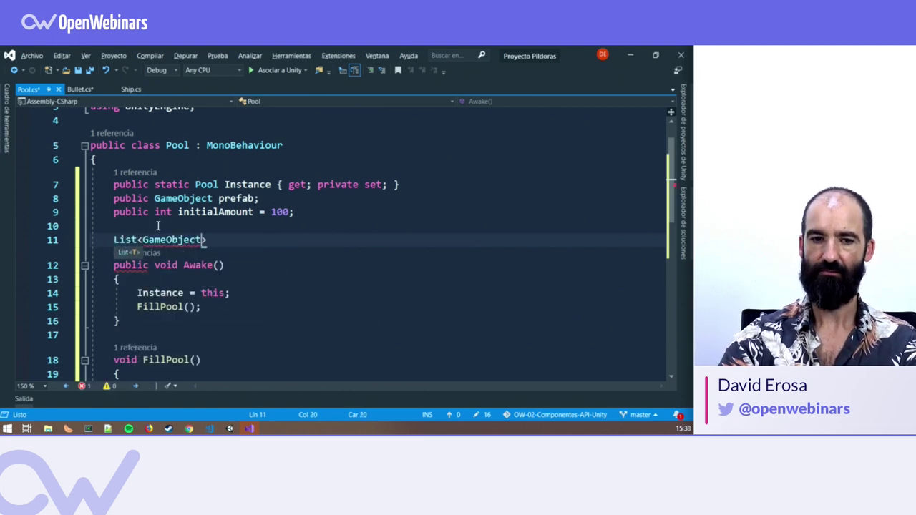
type("pool")
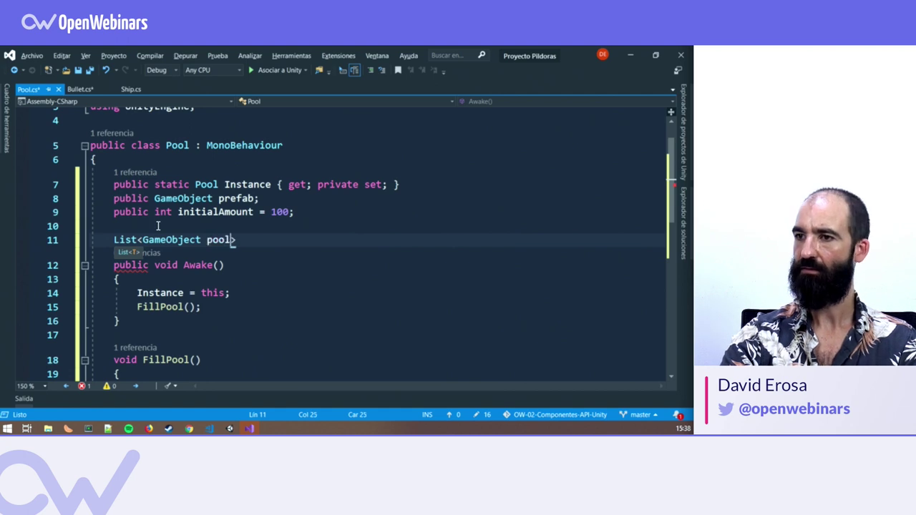
key("Delete")
key("Left")
key("Left")
key("Left")
key("Left")
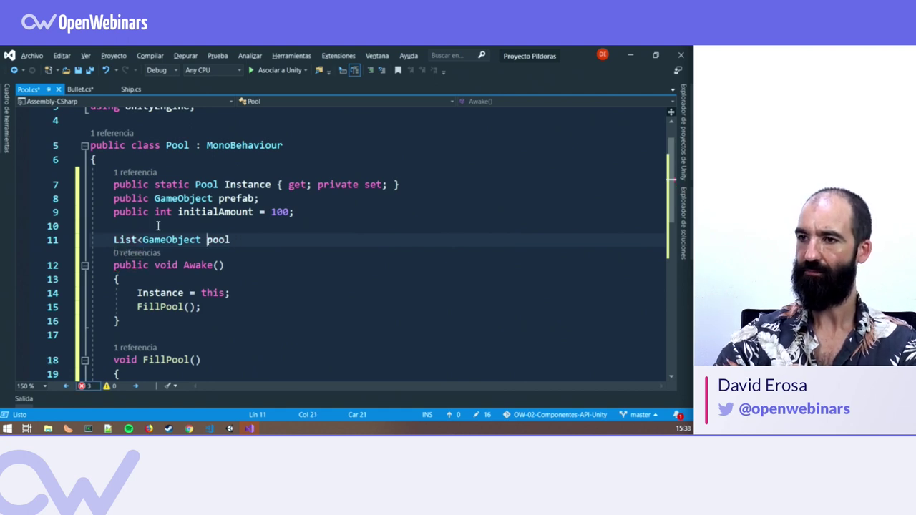
type(">")
key("End")
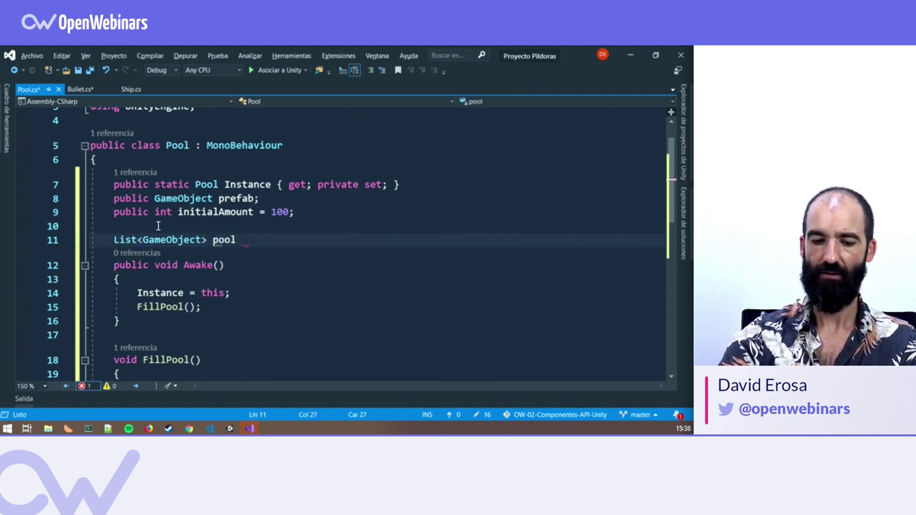
type("new Li")
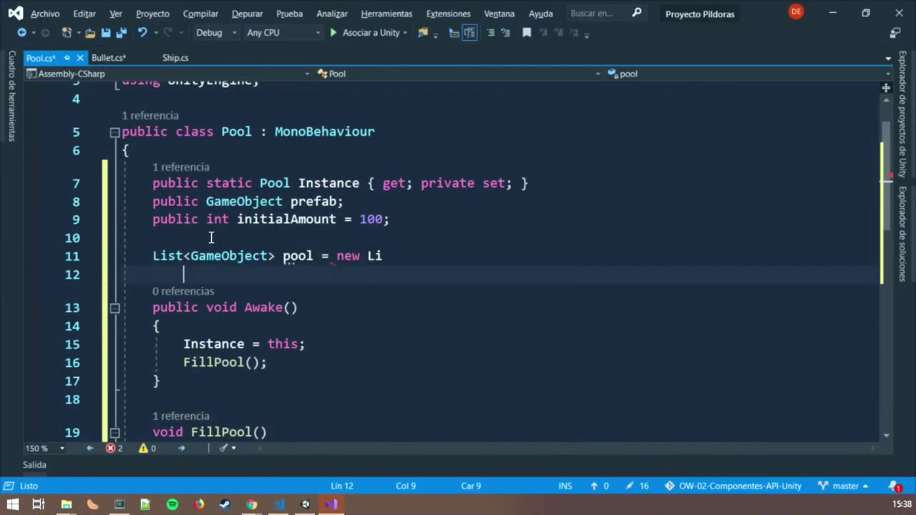
key("Tab")
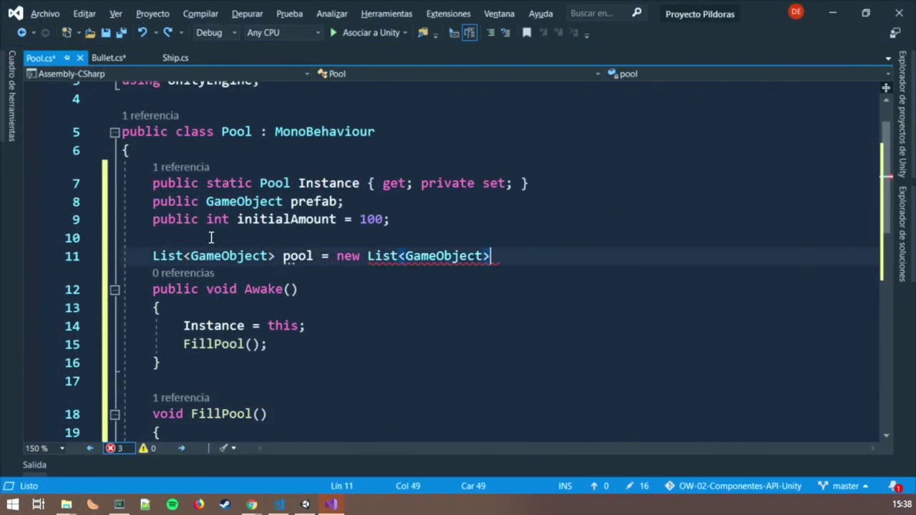
type("();")
Step: Add pool.Add(go) after the SetActive line inside the FillPool loop
scroll(239, 266, "down", 2)
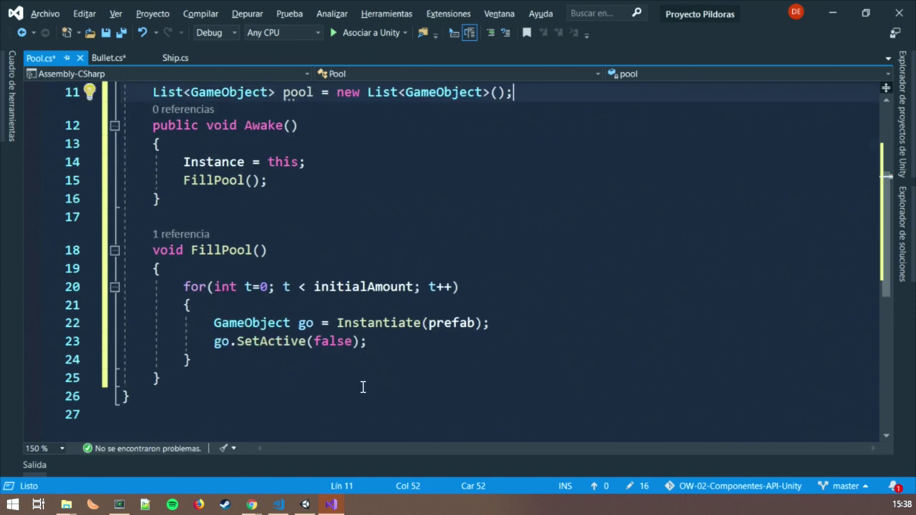
left_click(393, 345)
key("Return")
key("Return")
type("po")
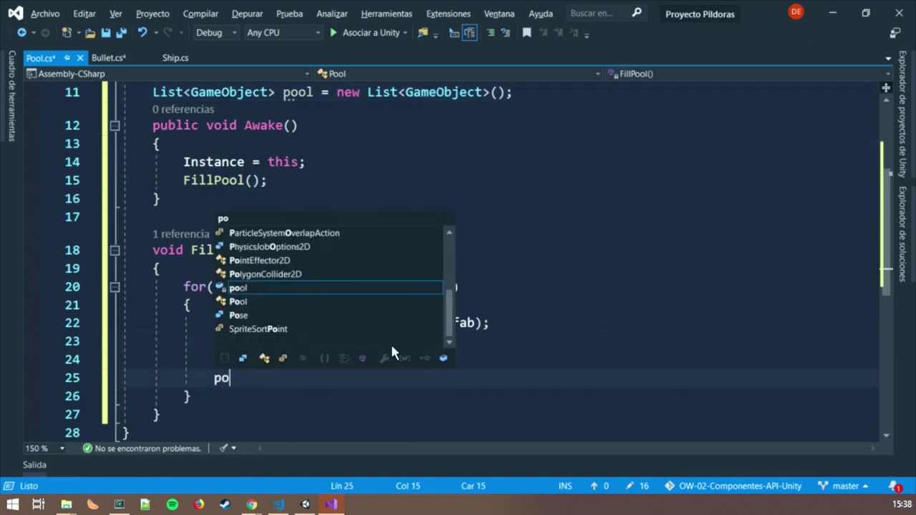
type("ol.add")
key("Tab")
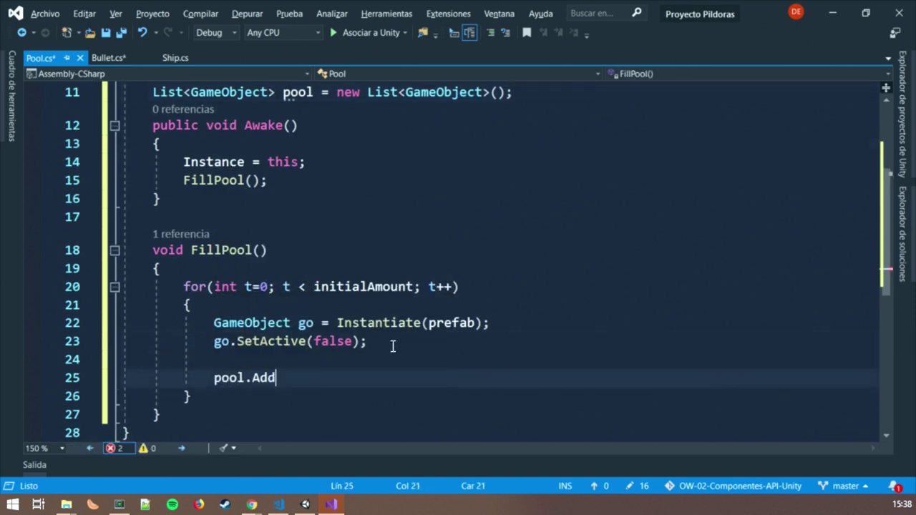
type("(go);")
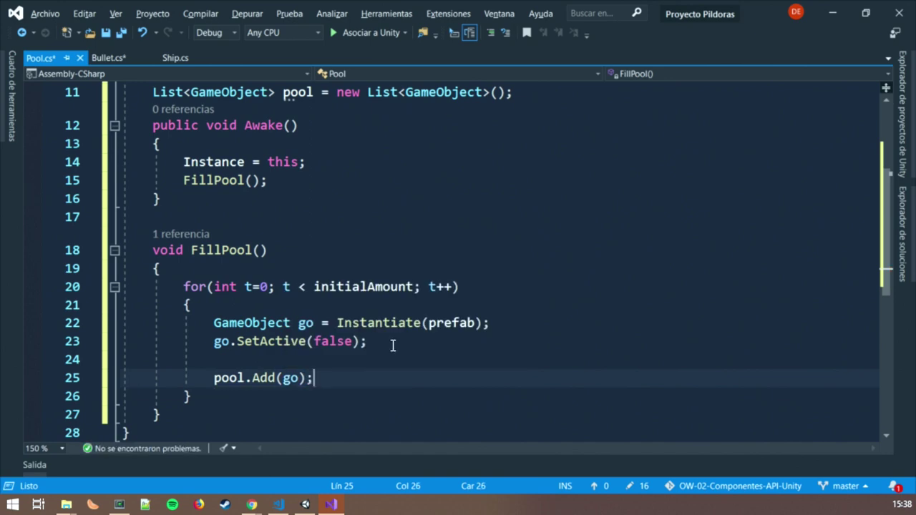
key("Down")
key("Down")
Step: Save Pool.cs and start a public GameObject Get() method below FillPool
key("ctrl+s")
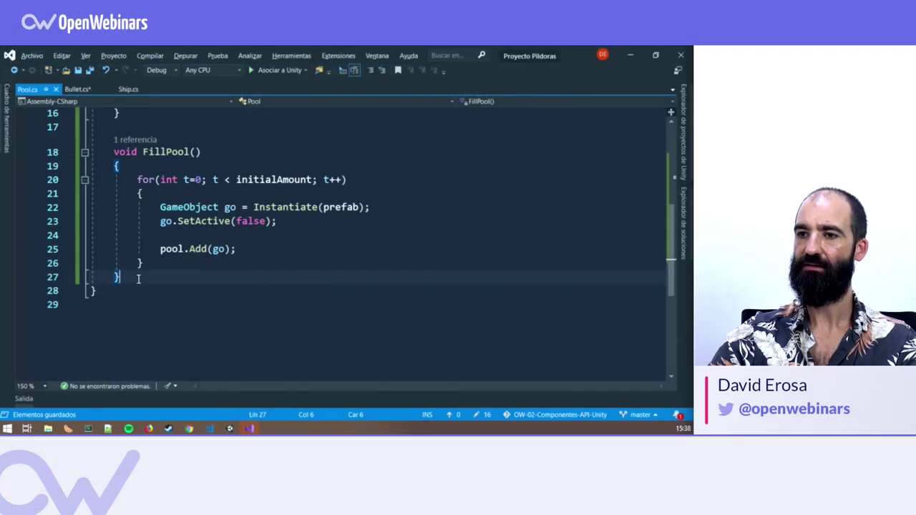
key("Return")
key("Return")
type("public ")
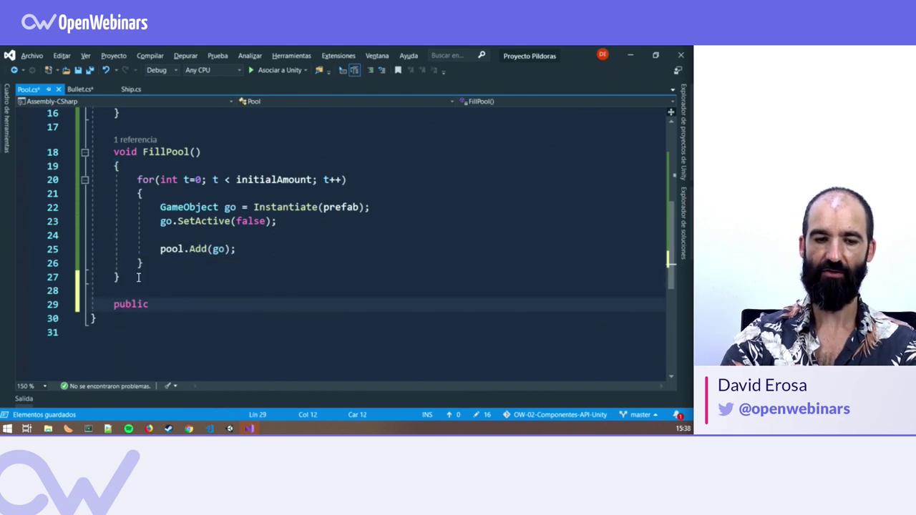
type("GameObject ")
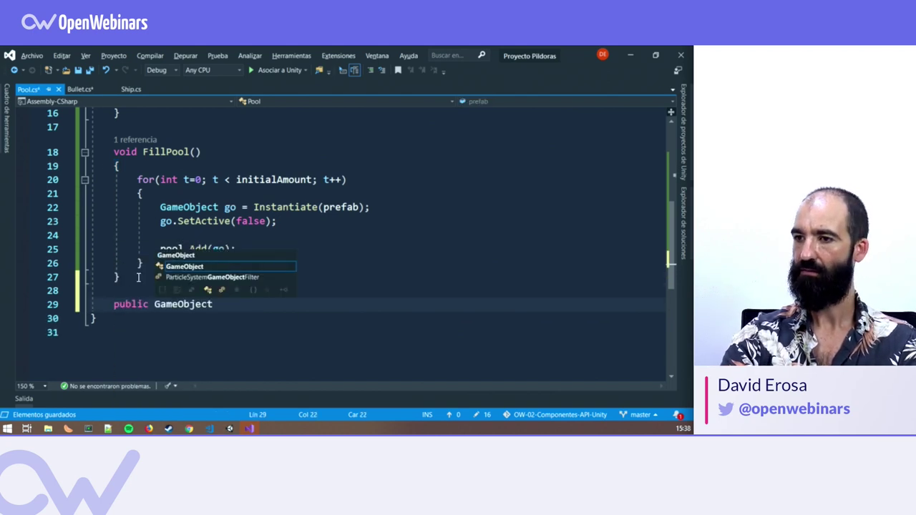
type("Get()")
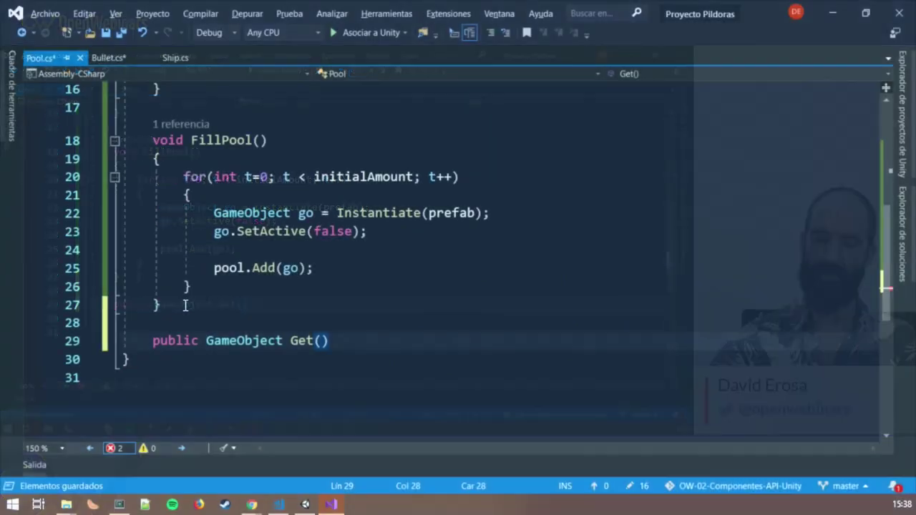
key("Return")
type("{")
key("Return")
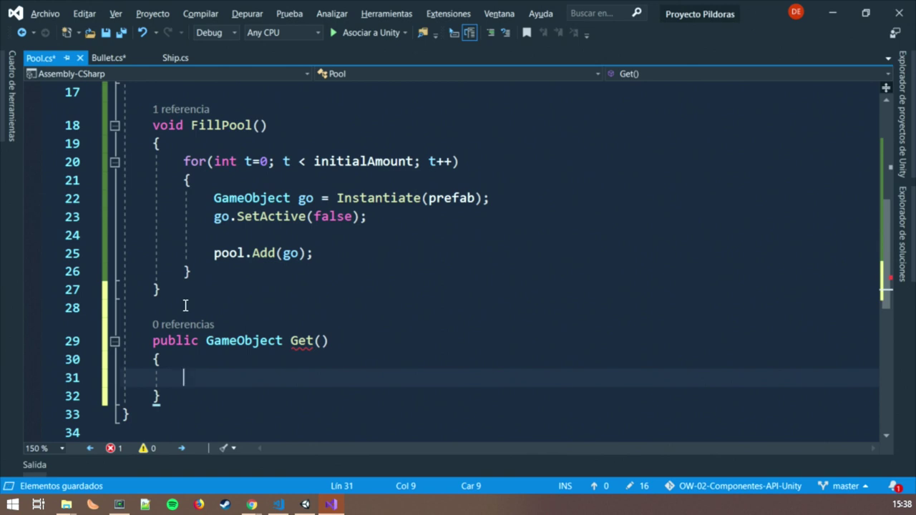
Step: Declare GameObject ret; and open an if (pool.Count > 0) block in Get
type("GameObjec")
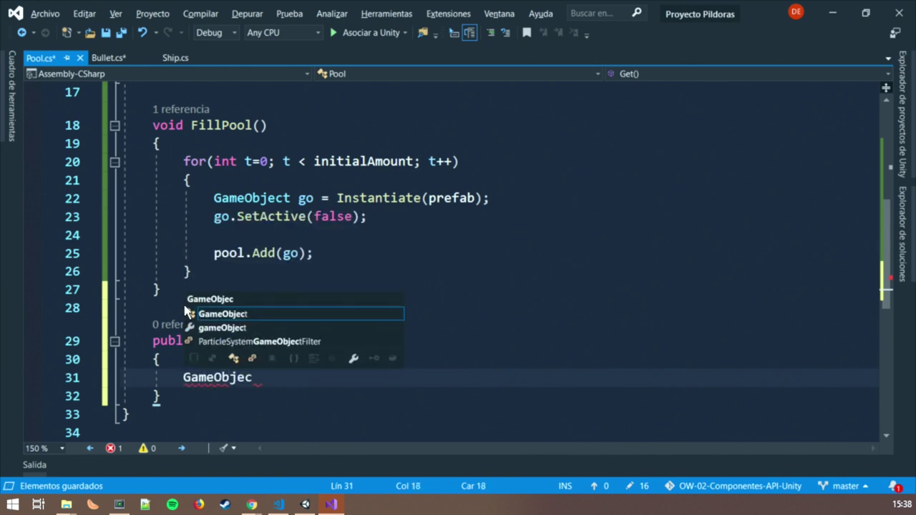
type("t ret;")
key("Return")
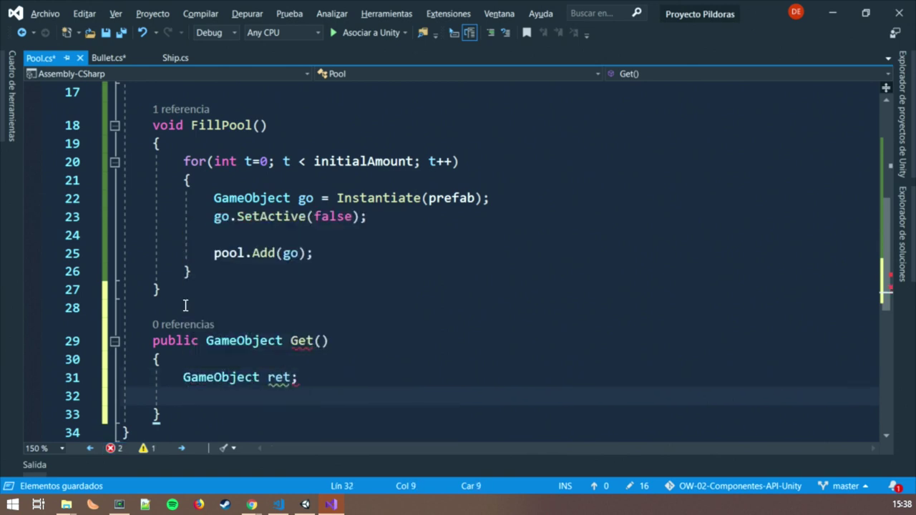
type("if(")
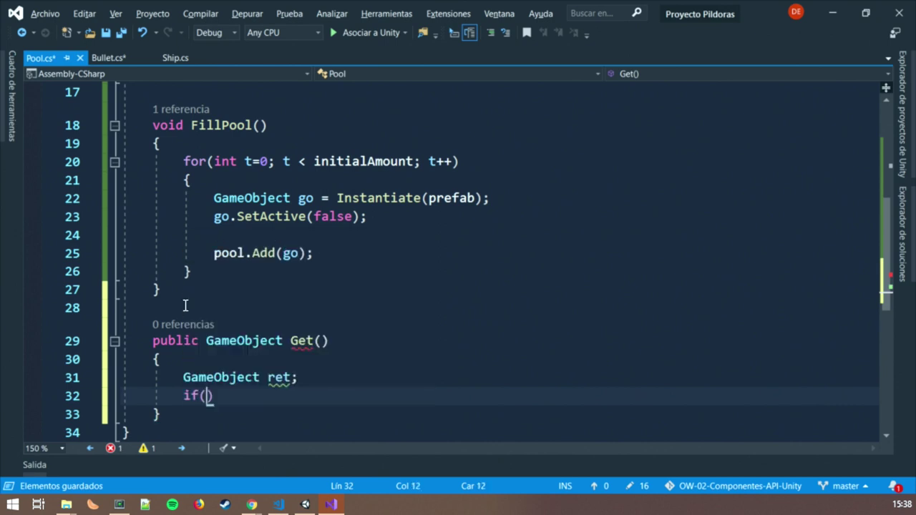
type("pool.cou")
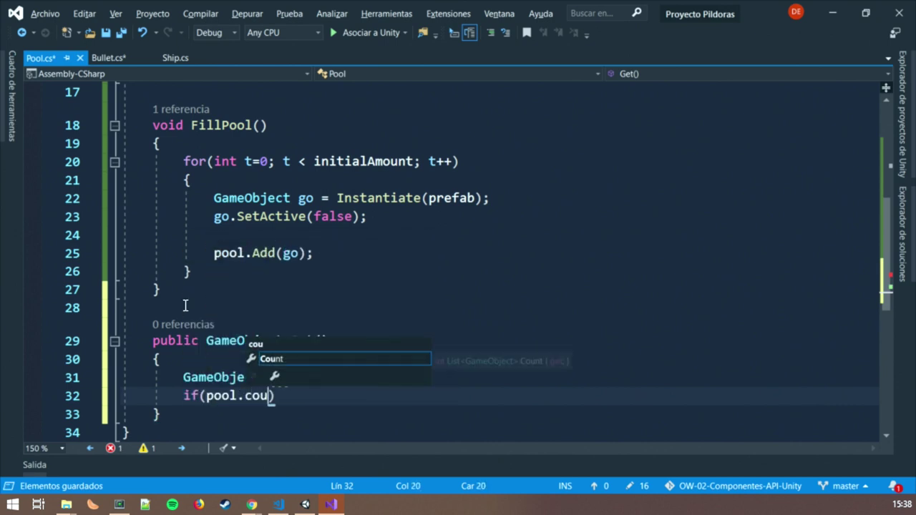
type(" >0)")
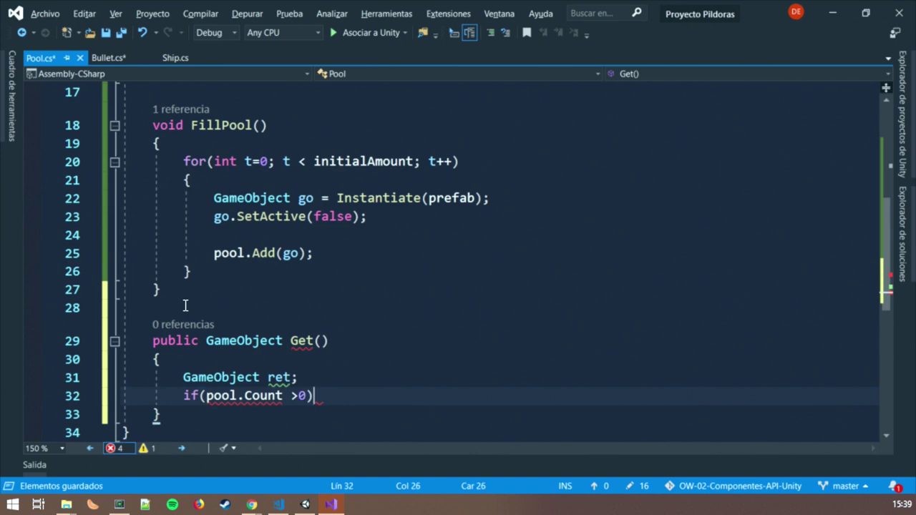
type(" {")
key("Return")
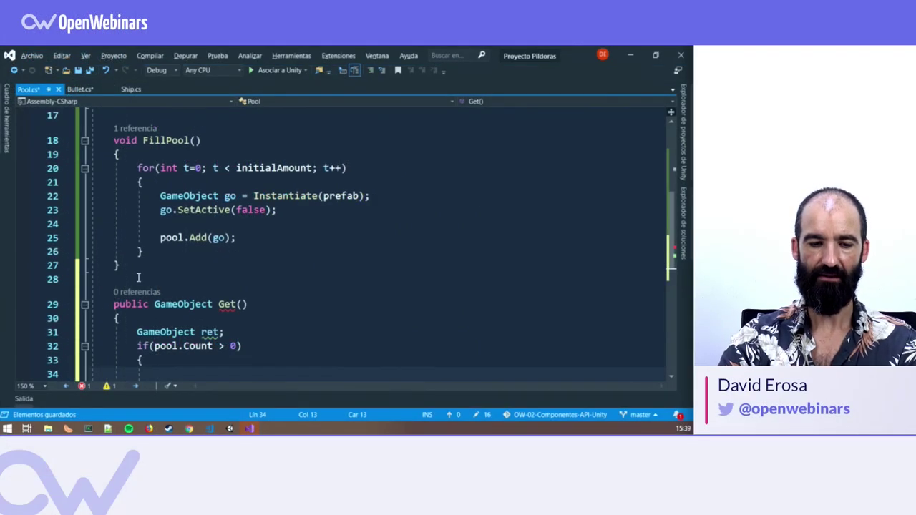
Step: In the if block, set ret = pool[pool.Count-1], call pool.RemoveAt(pool.Count-1), and save
type("ret")
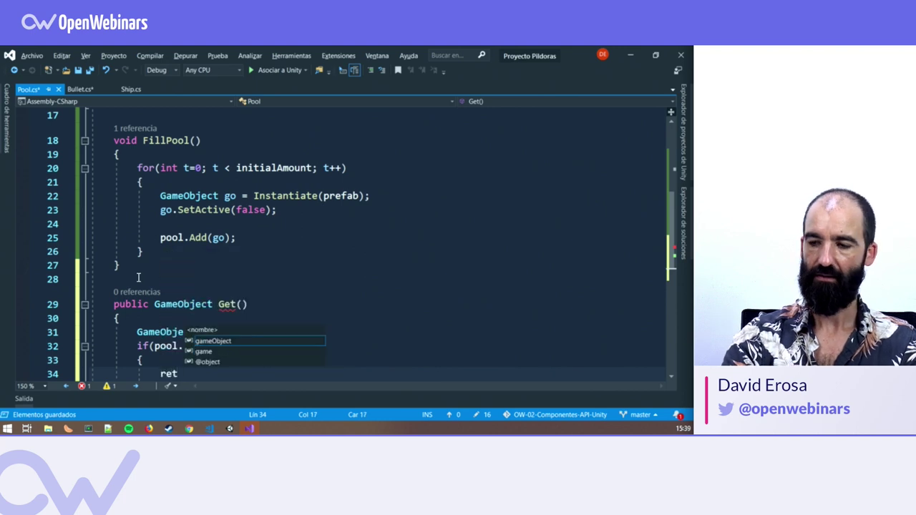
type(" = pool")
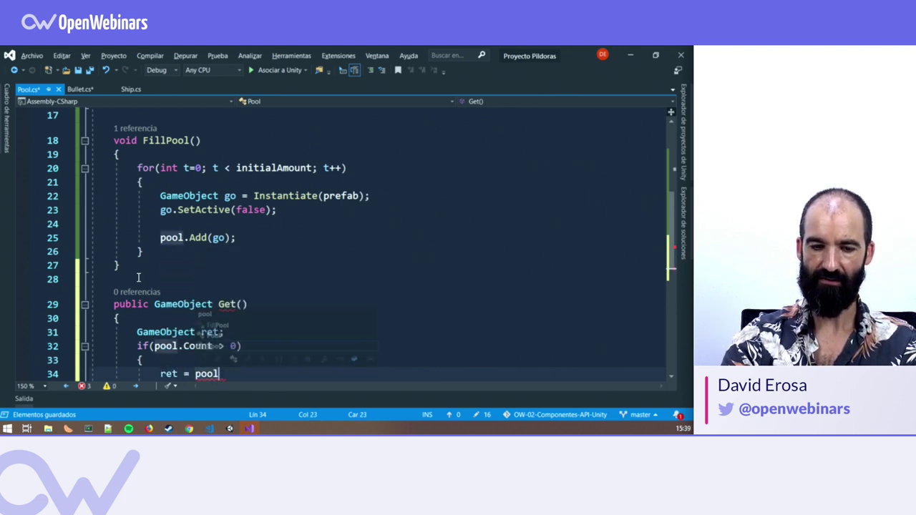
type("[")
type("pool")
type(".coun")
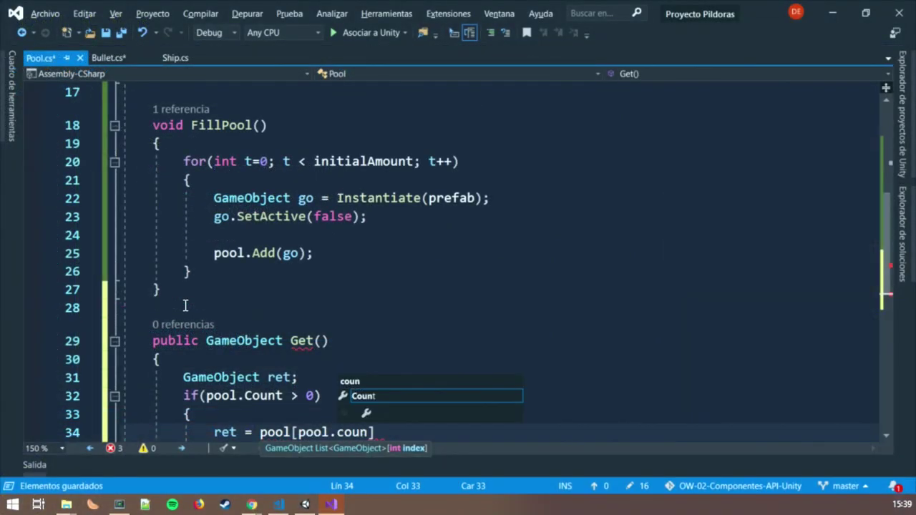
key("Tab")
type("-1")
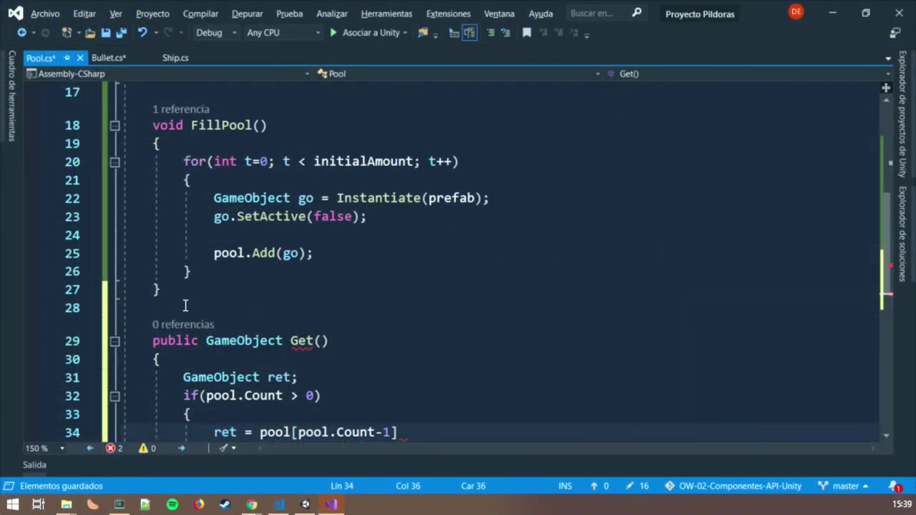
key("Right")
type(";")
key("Return")
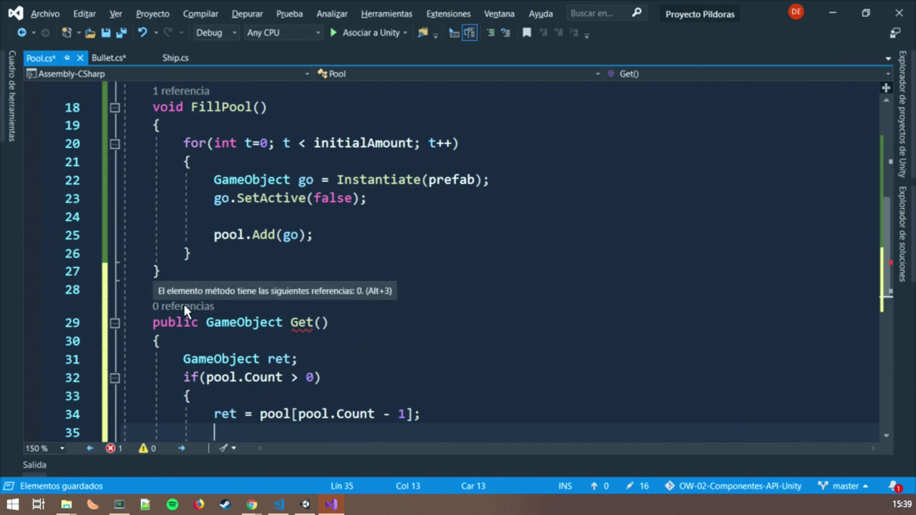
type("pool.remo")
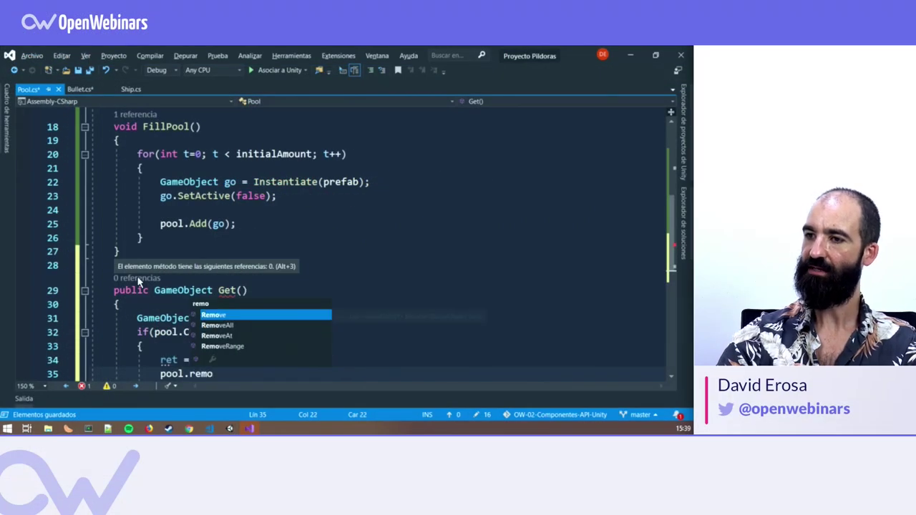
key("Down")
key("Down")
key("Tab")
type("(")
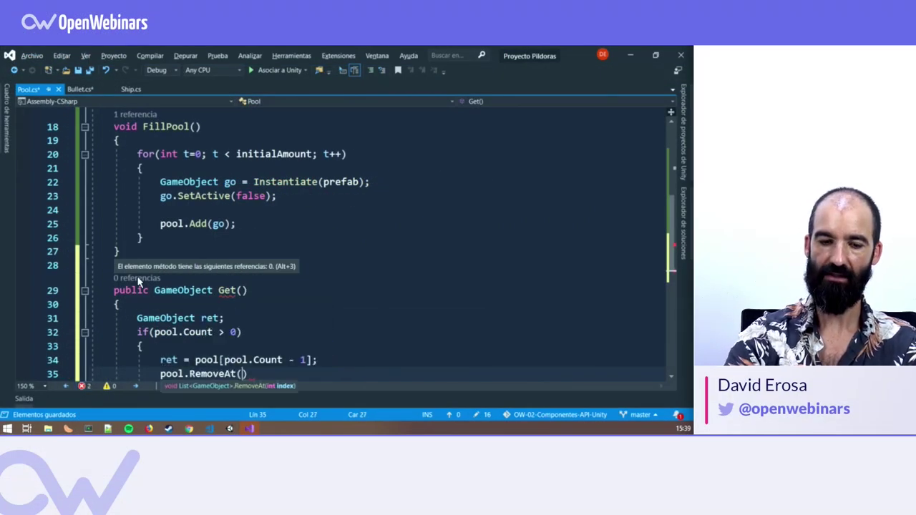
type("pool.co")
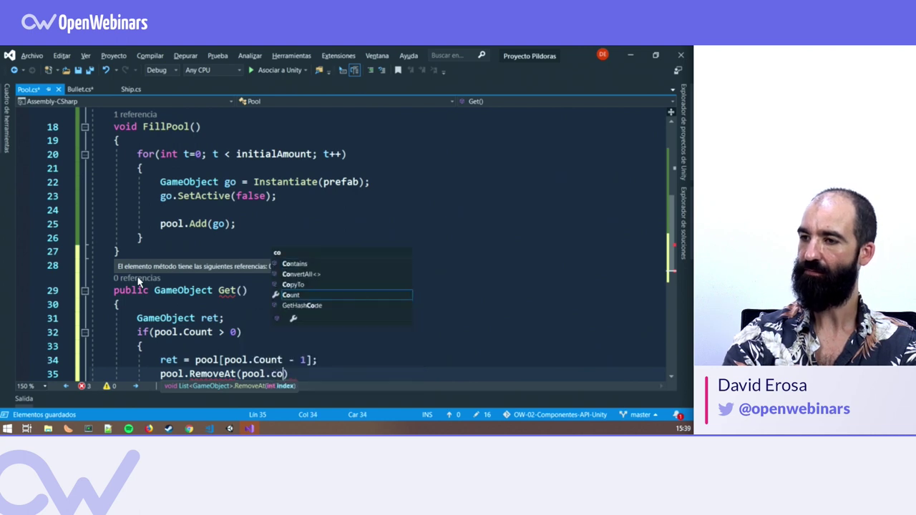
type("u")
key("Tab")
type(")")
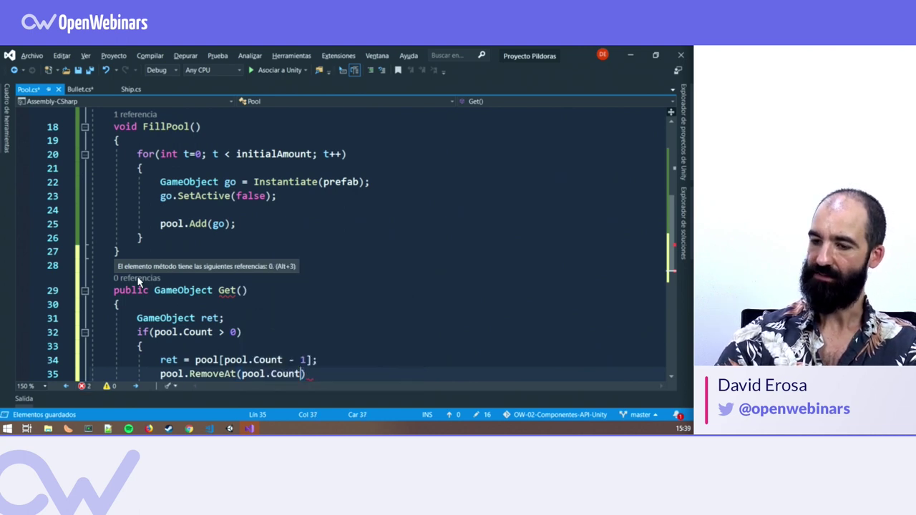
type("-1")
key("ctrl+s")
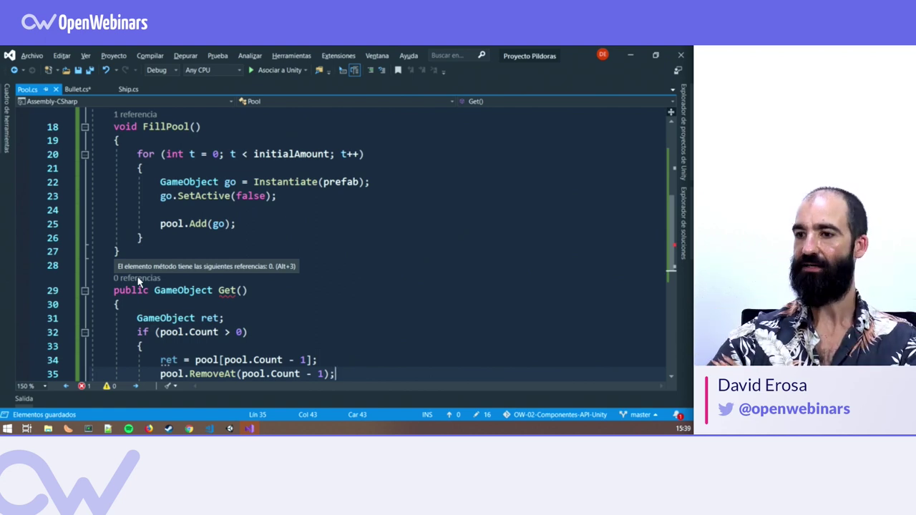
Step: Add an else block that sets ret = Instantiate(prefab);
scroll(203, 289, "down", 2)
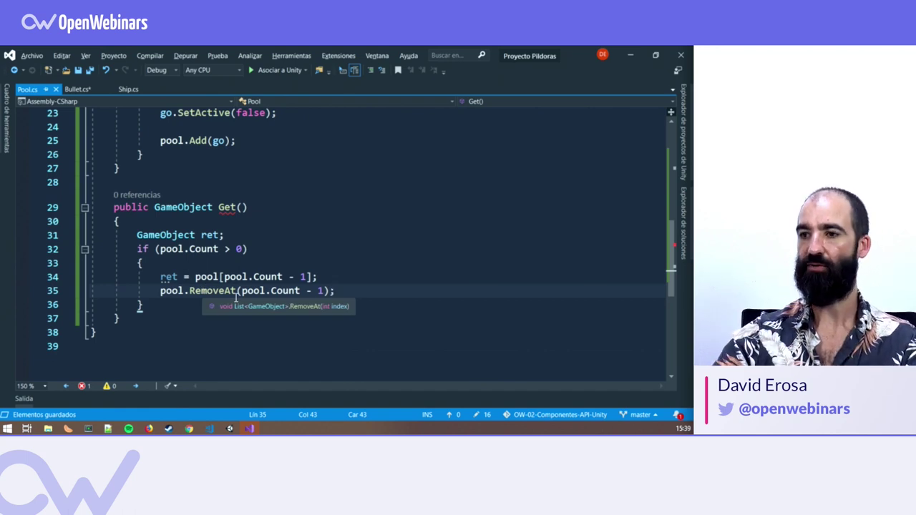
left_click(195, 308)
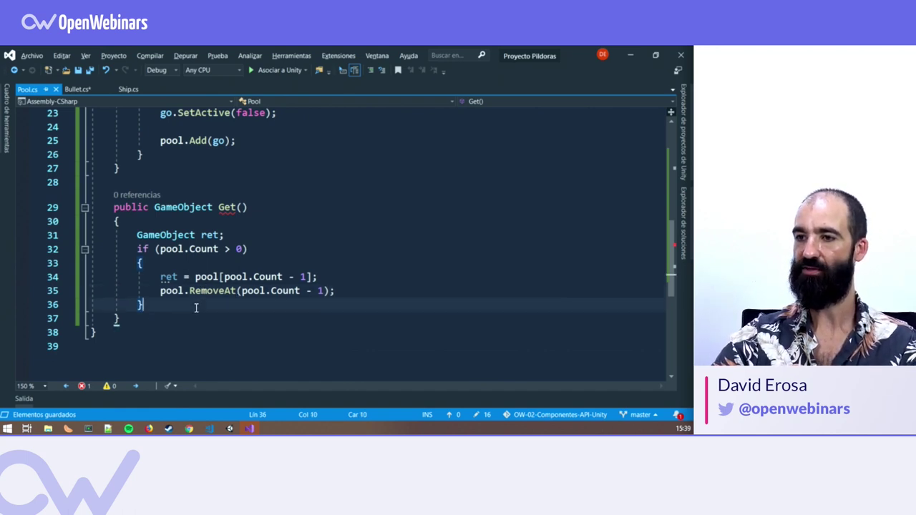
type(" else")
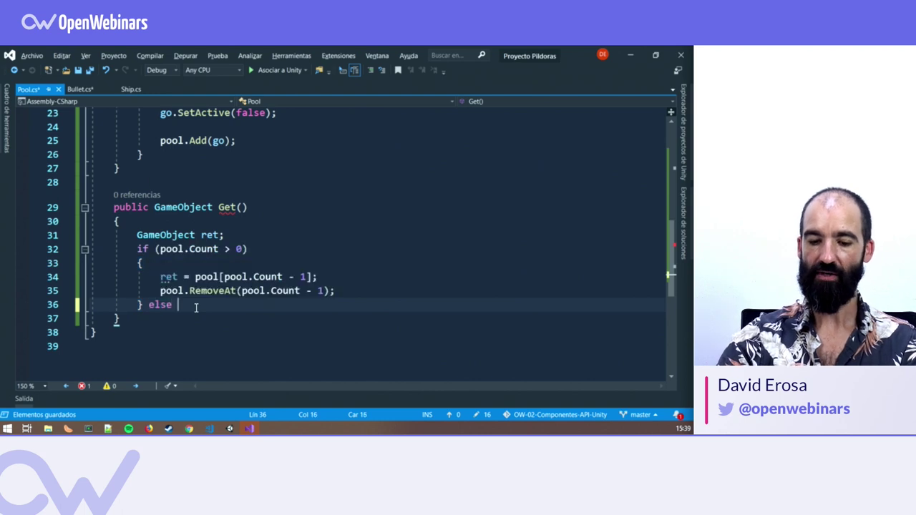
type("{")
key("Return")
left_click_drag(158, 248, 250, 249)
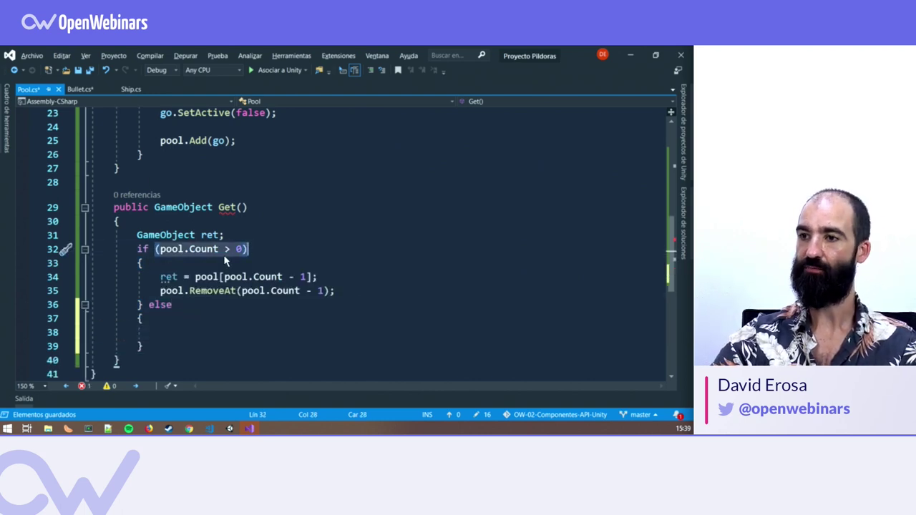
left_click(157, 327)
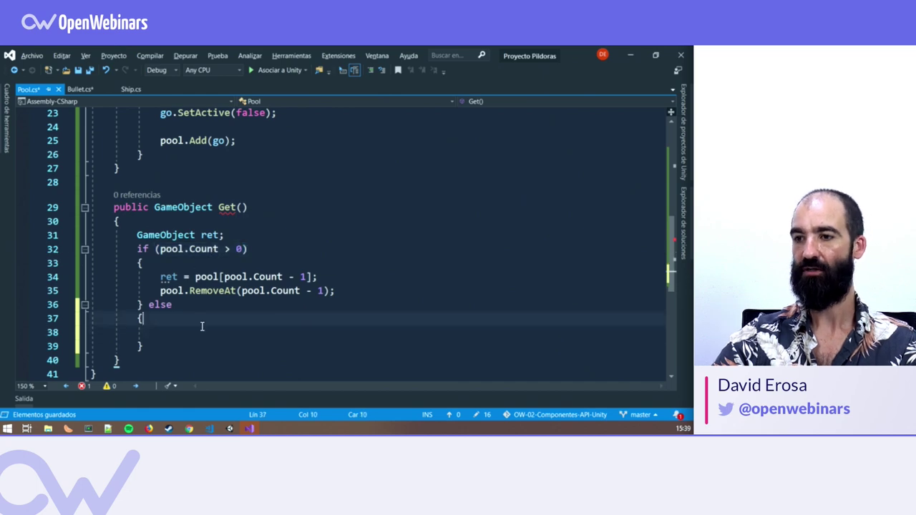
type("ret =")
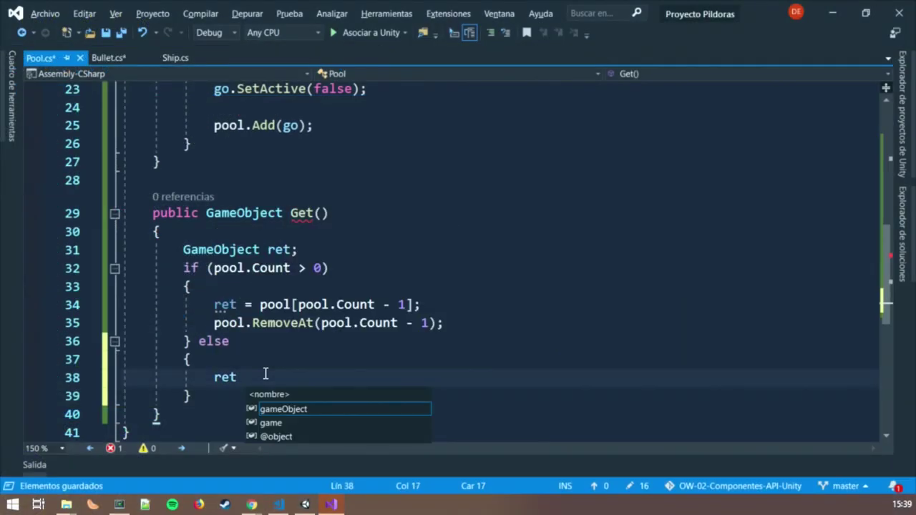
type(" Instan")
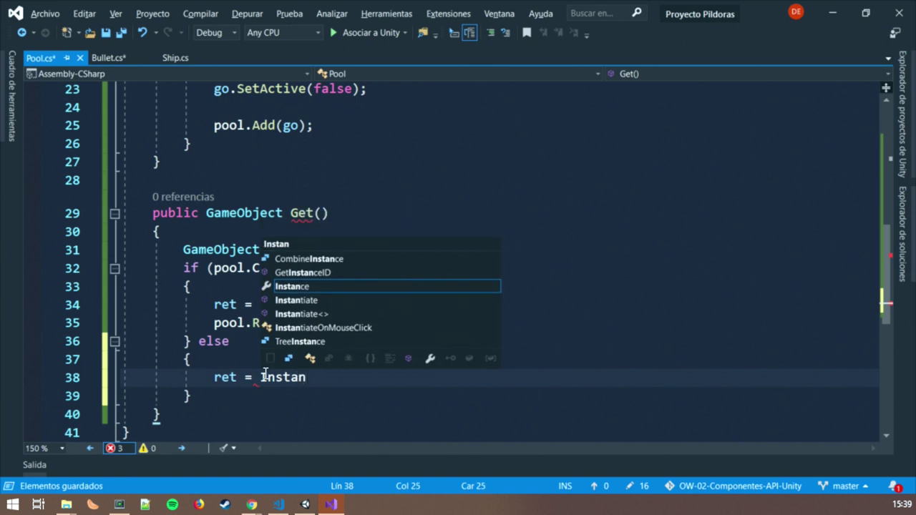
key("Escape")
key("Delete")
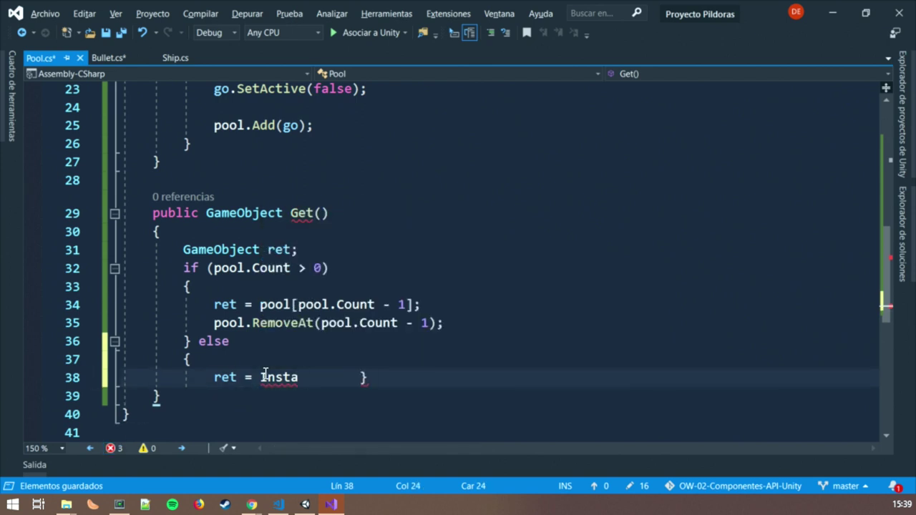
type("ntiate(pre")
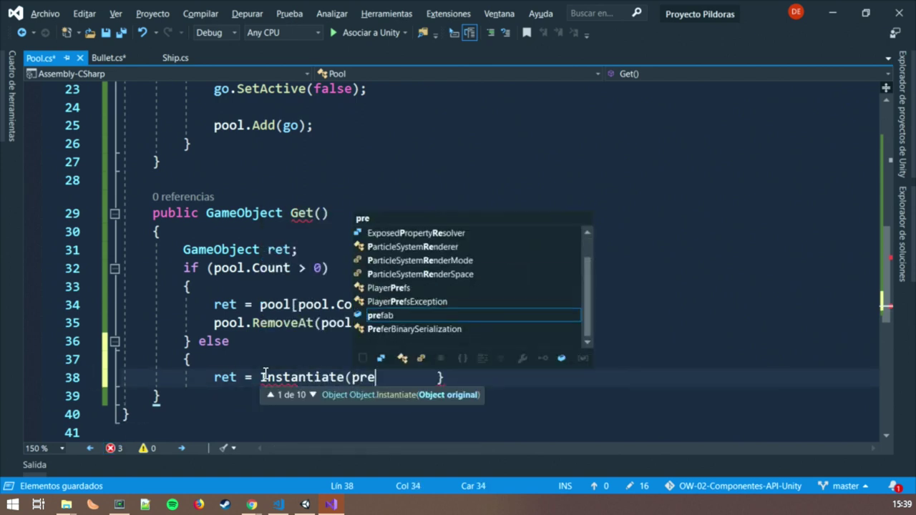
key("Tab")
type(");")
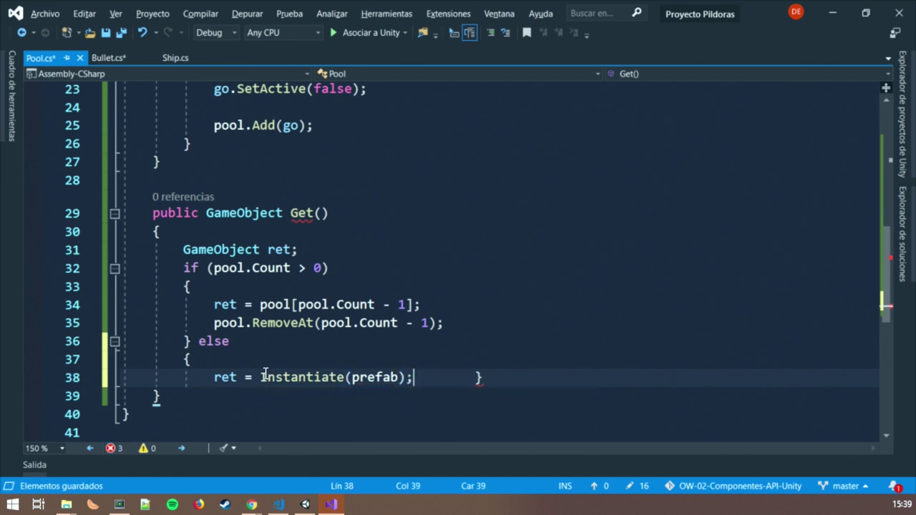
Step: After the if/else, add ret.SetActive(true); and return ret;
key("Return")
key("End")
key("Return")
key("Return")
type("ret")
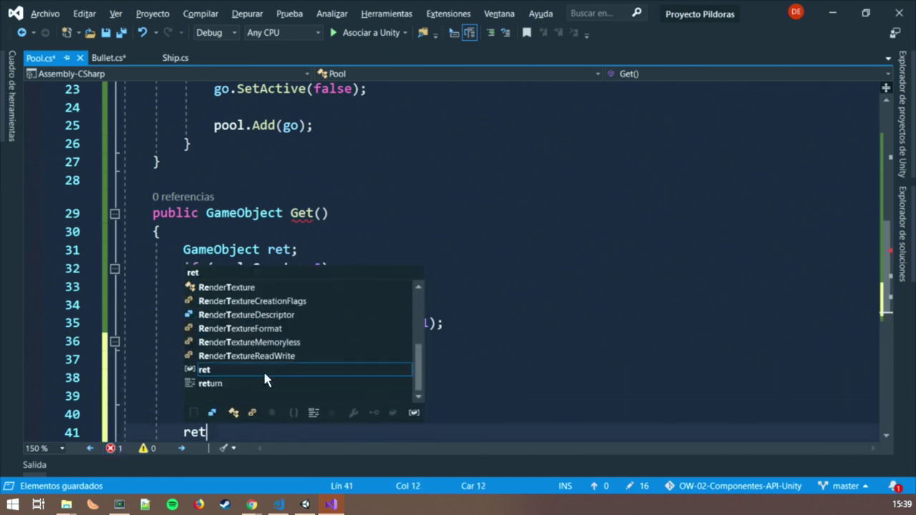
type(".SetActive(")
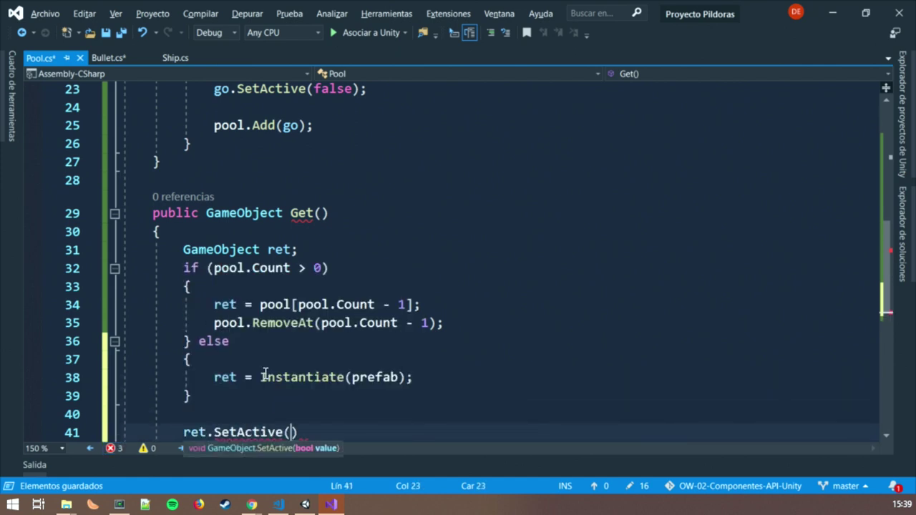
type("true);")
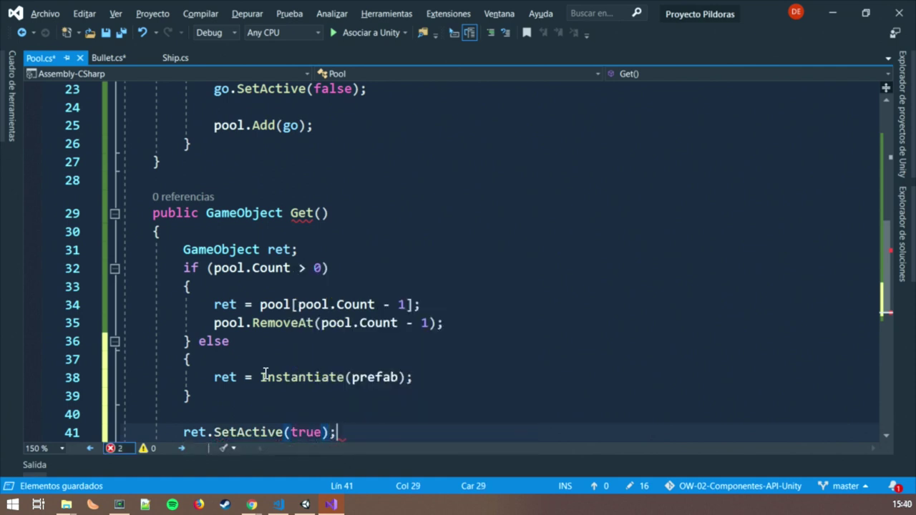
key("Return")
key("Return")
type("return ")
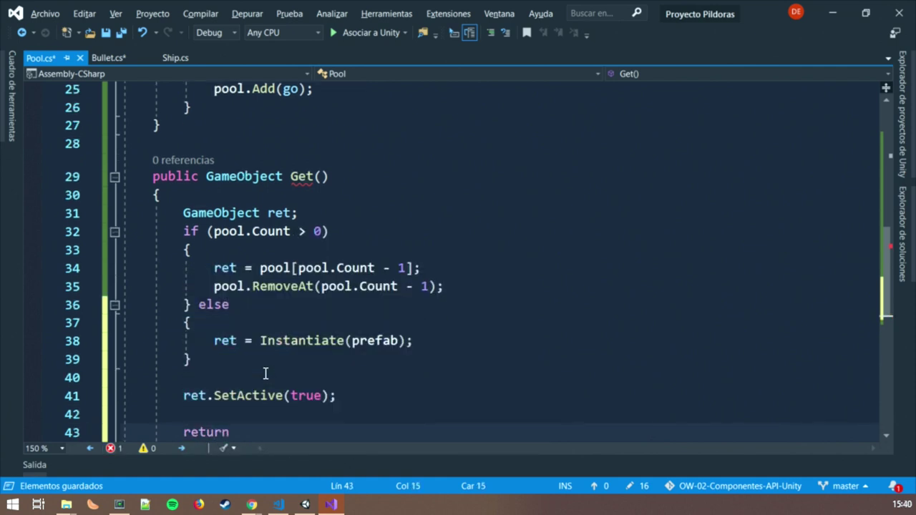
type("ret;")
scroll(264, 373, "down", 2)
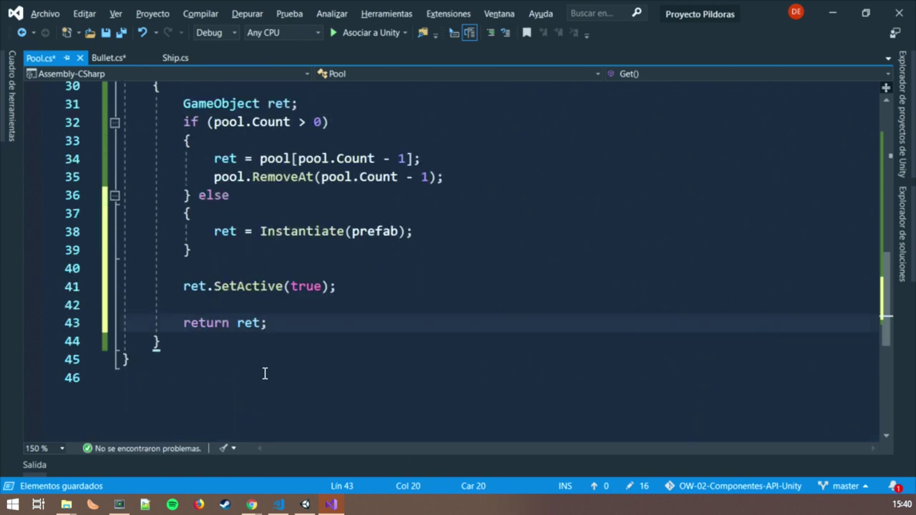
Step: Below Get, declare a public void Return(GameObject go) method
key("Down")
key("Return")
key("Return")
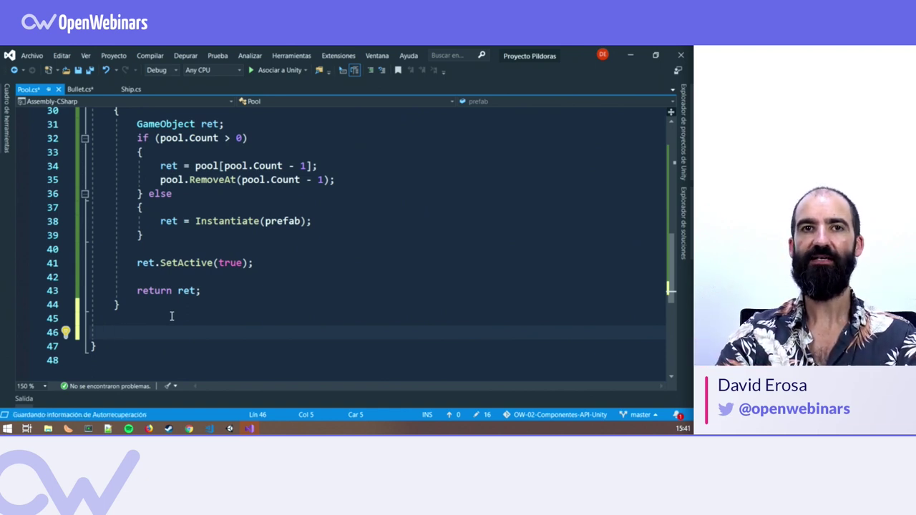
type("public void ")
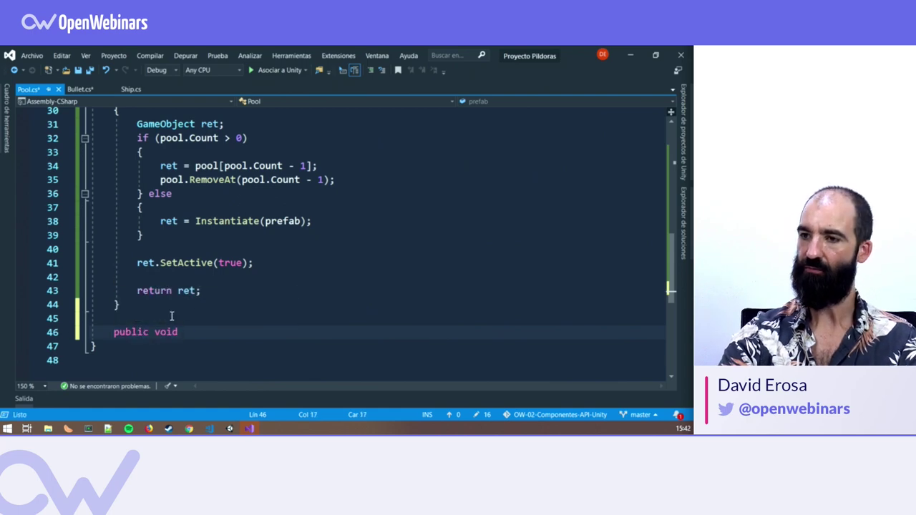
type("Retru")
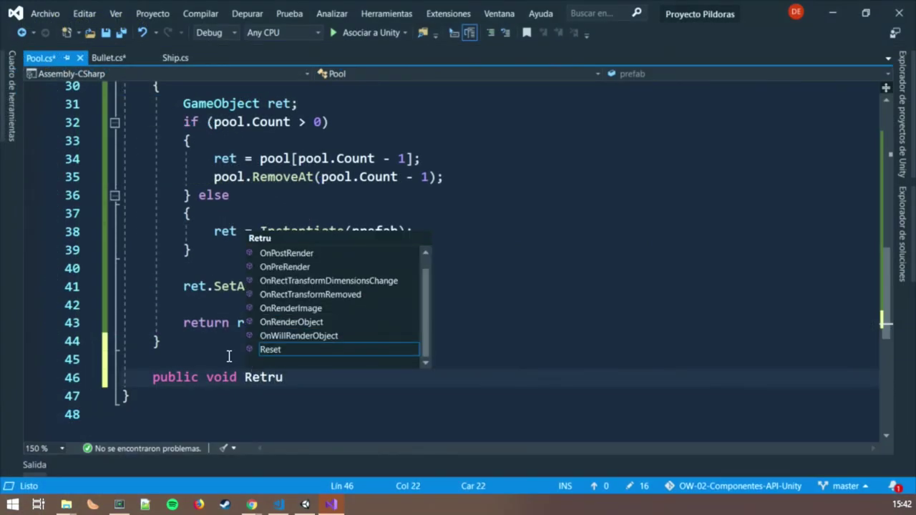
key("BackSpace")
type("n(G")
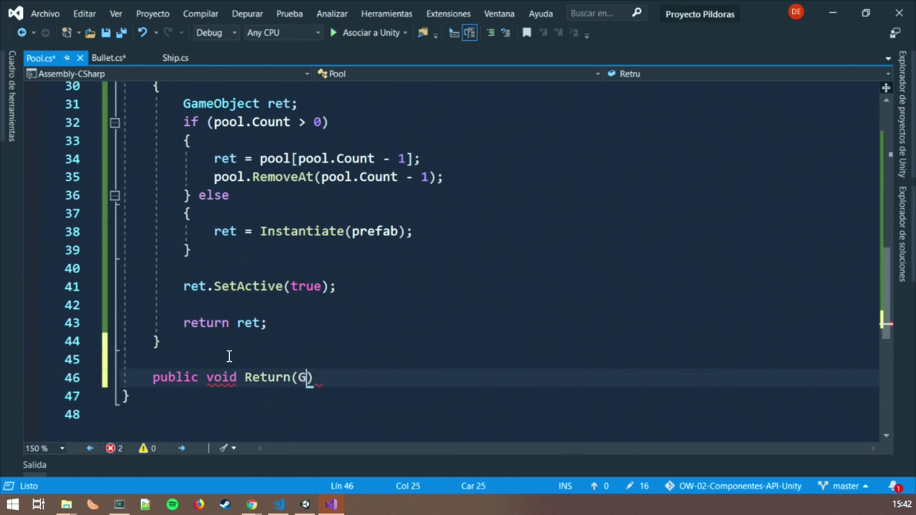
type("ameObjec")
type("t go")
key("BackSpace")
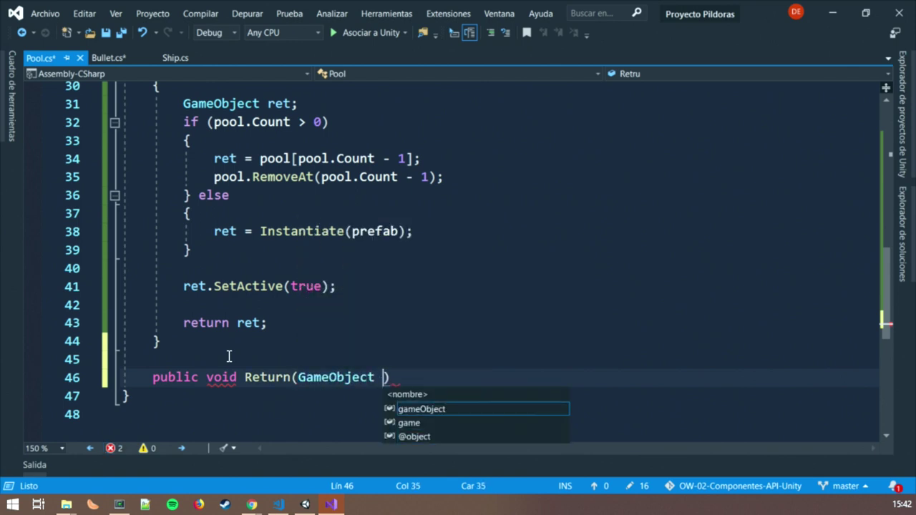
type("go)")
key("Return")
type("{")
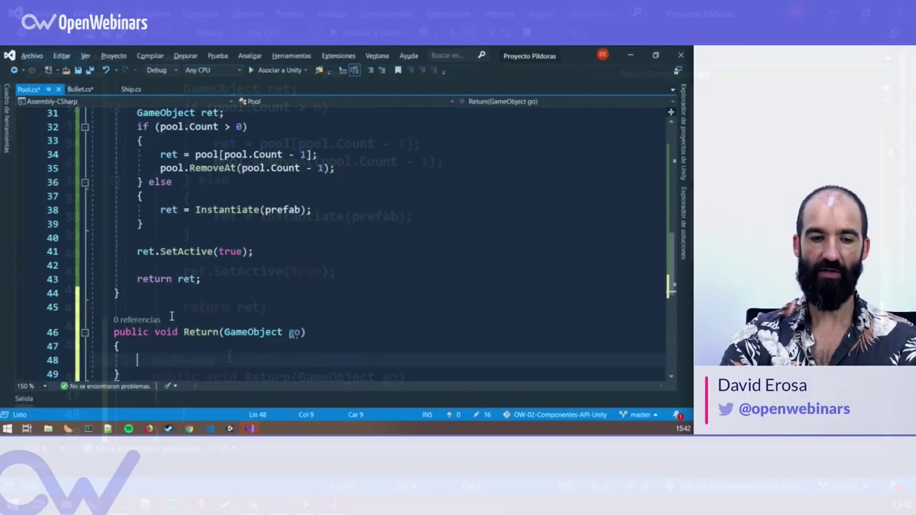
Step: Fill Return with go.SetActive(false); and pool.Add(go);, then save Pool.cs
type("go.SetAc")
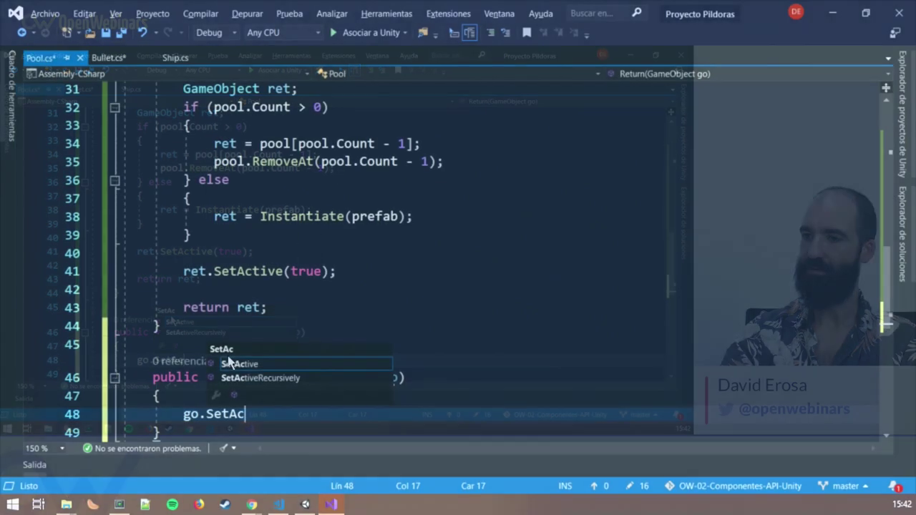
key("Tab")
type("(false")
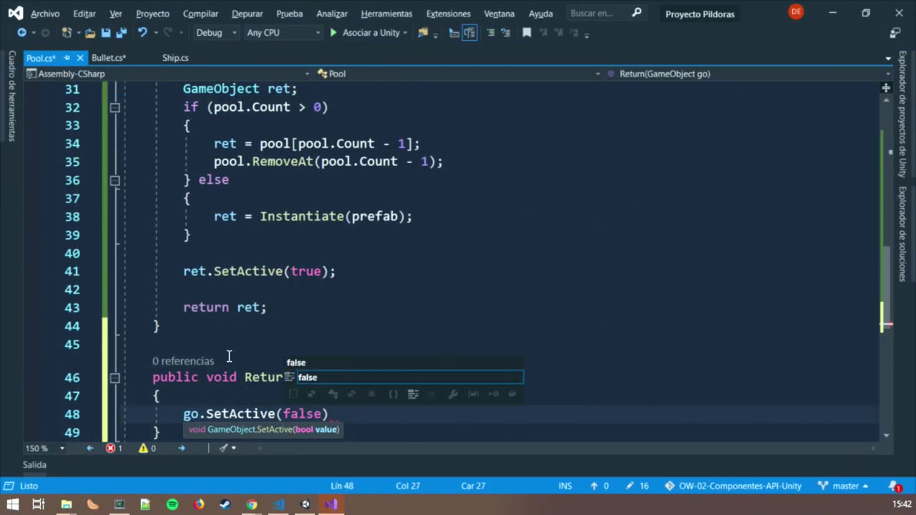
type(");")
key("Return")
type("poo")
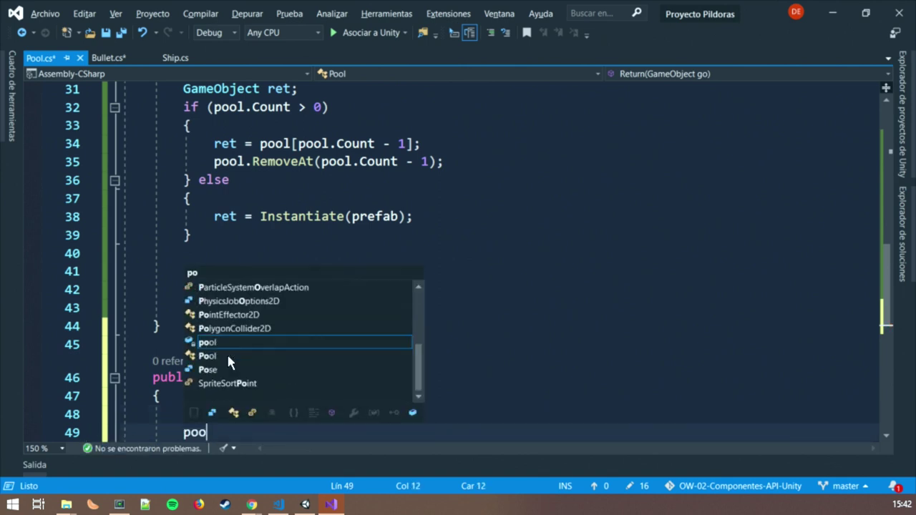
type("l.add")
key("Tab")
type("(")
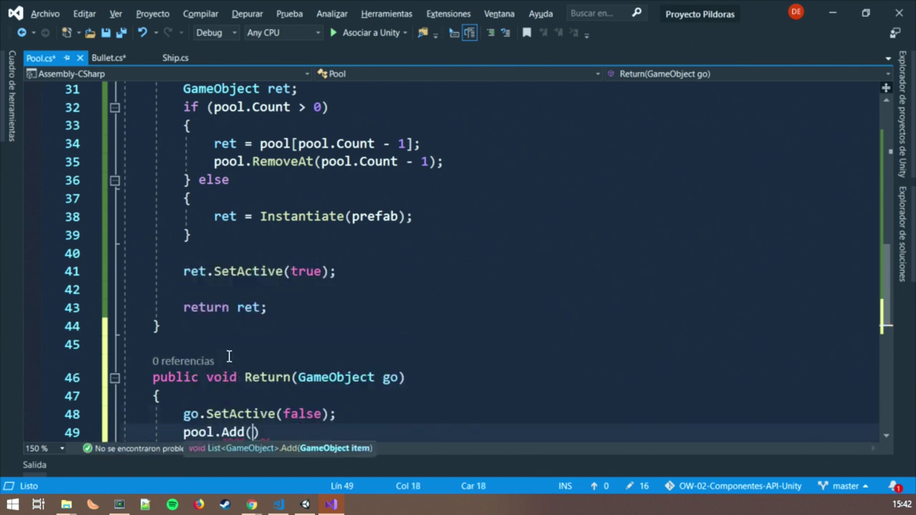
type("go);")
key("ctrl+s")
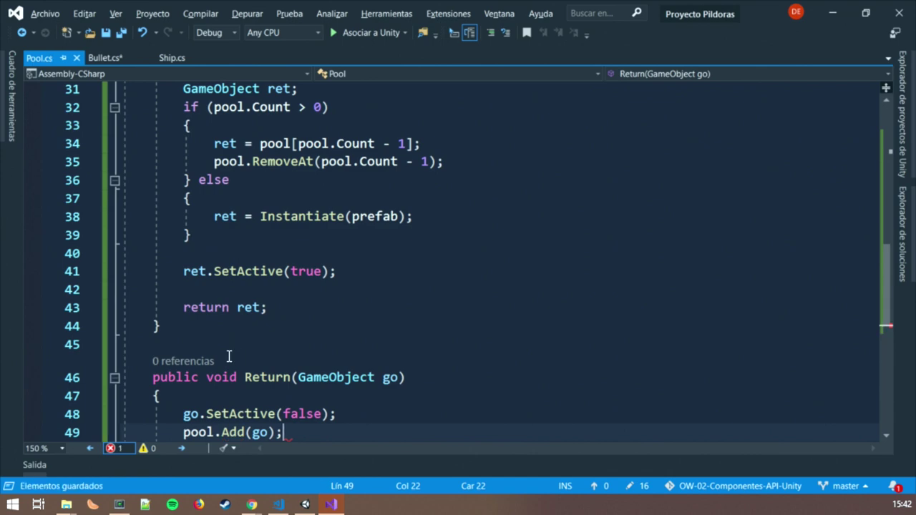
scroll(240, 362, "down", 2)
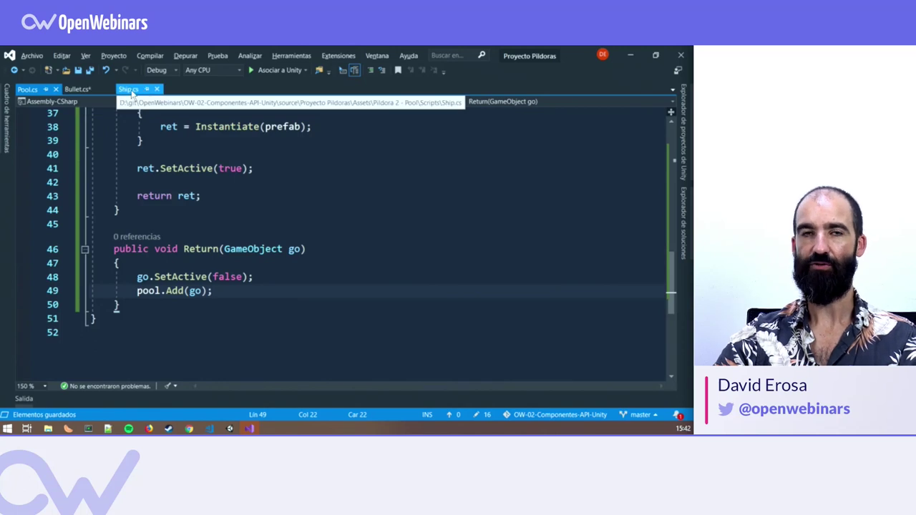
Step: In Ship.cs, comment out the laser Instantiate line and add a blank line below it
left_click(130, 90)
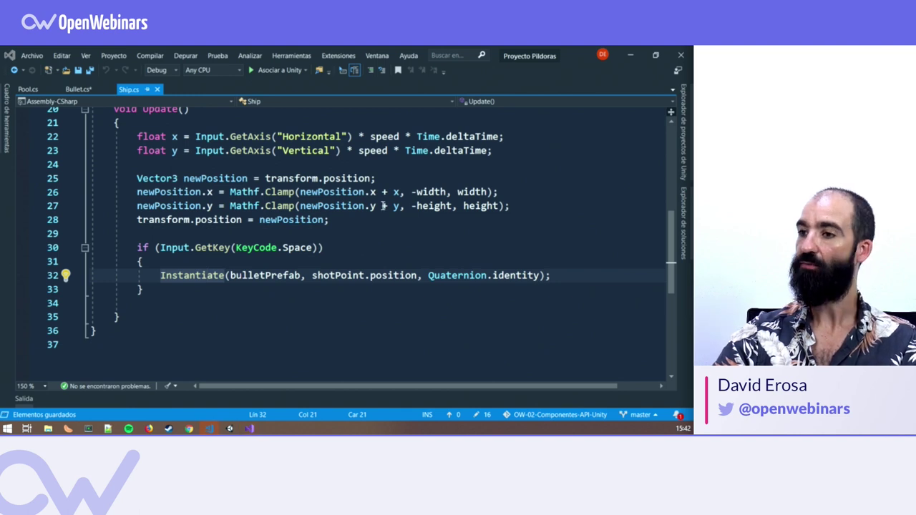
left_click(565, 274)
key("Return")
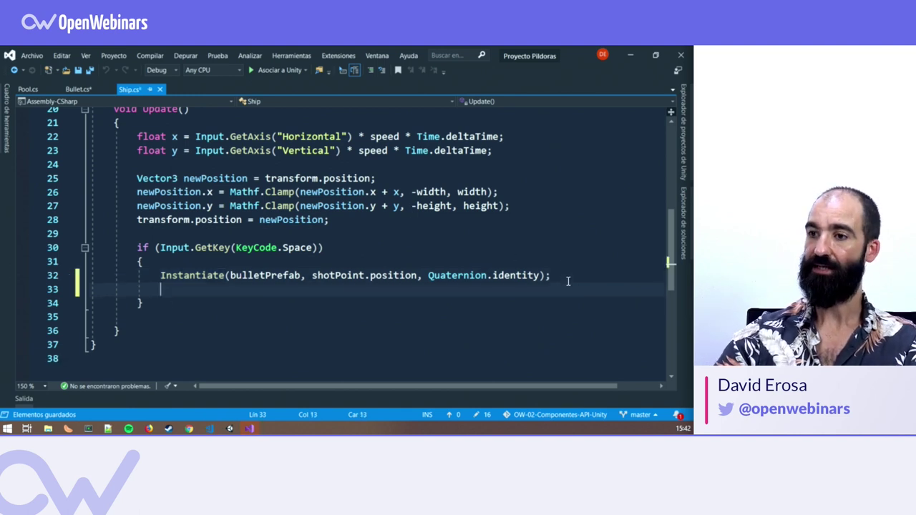
left_click(160, 275)
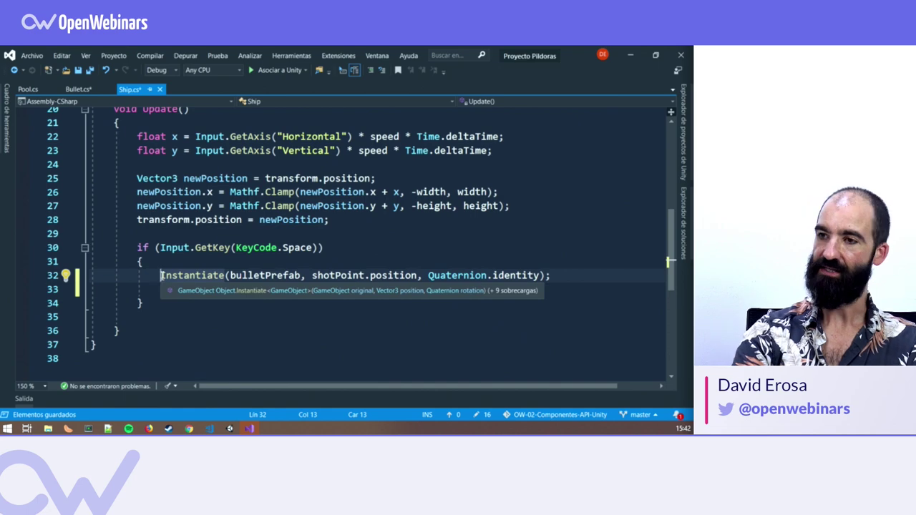
type("(")
key("BackSpace")
type("/")
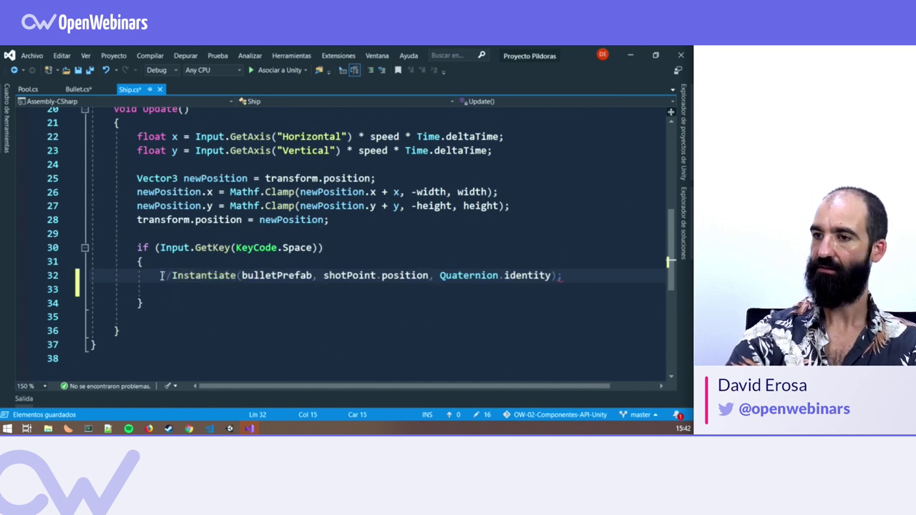
type("/")
Step: Add Pool.Instance.Get().transform.position = shotPoint.position; on the new line
left_click(175, 290)
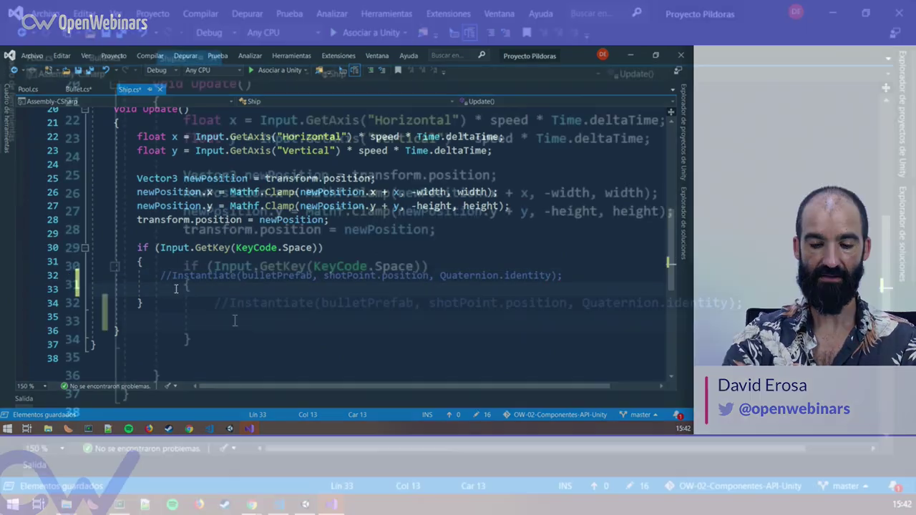
type("Pool.In")
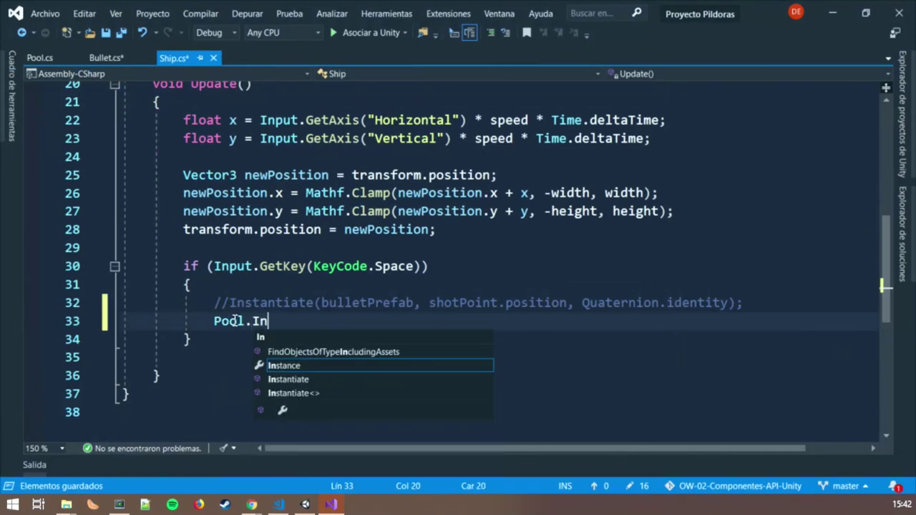
type("-.")
type(".e")
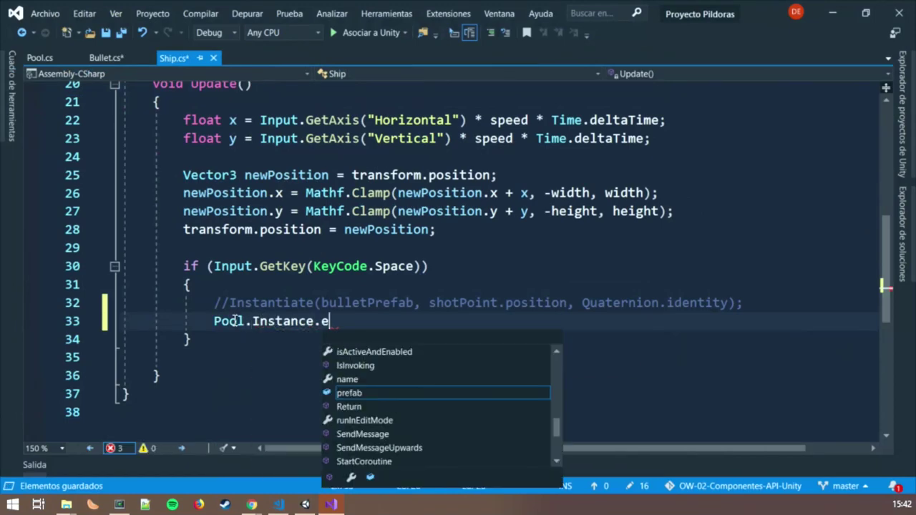
key("BackSpace")
type("Get()")
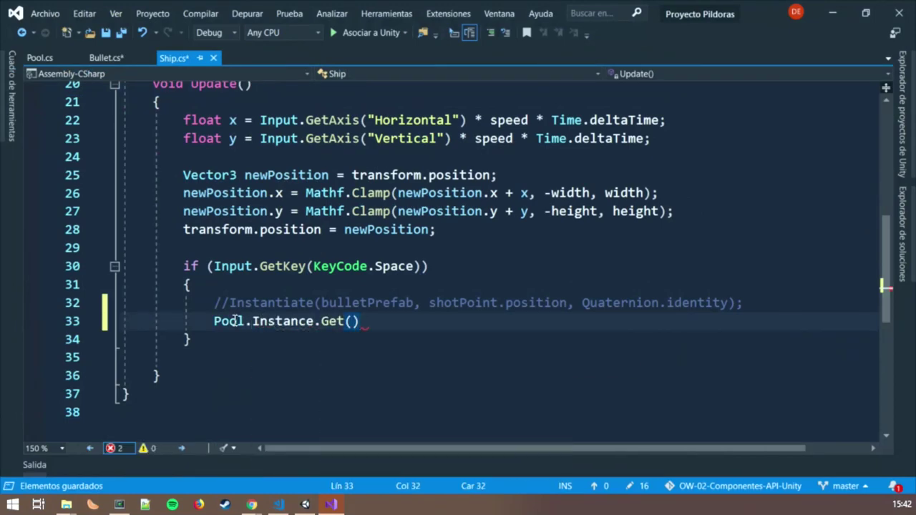
type(".")
type("tra")
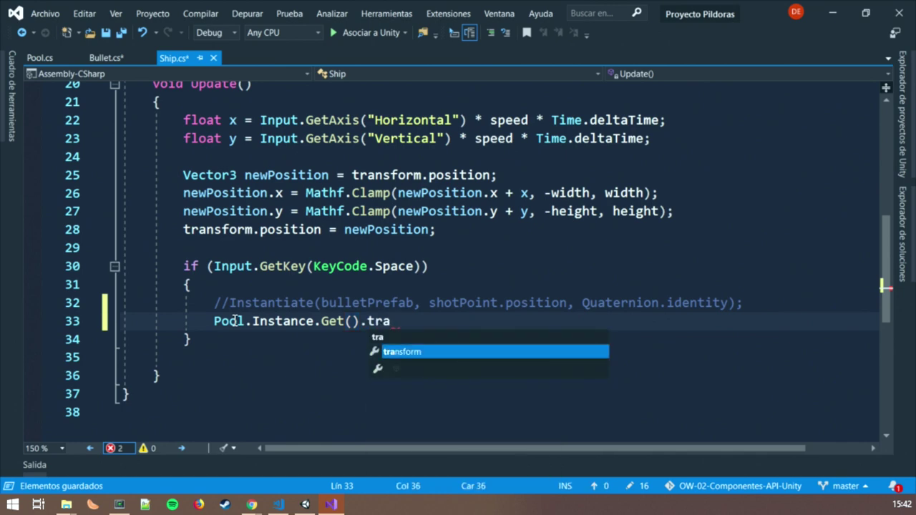
type("nsform.po")
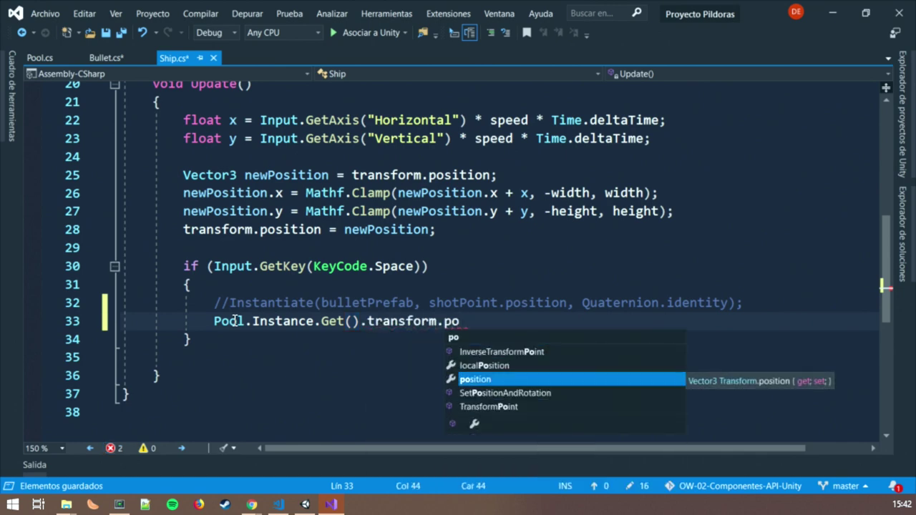
type("sition = sho")
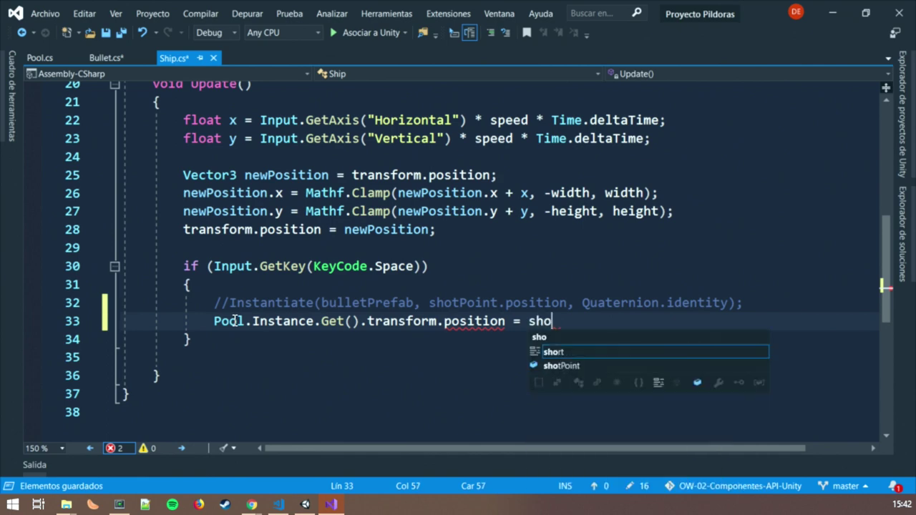
type("tPo")
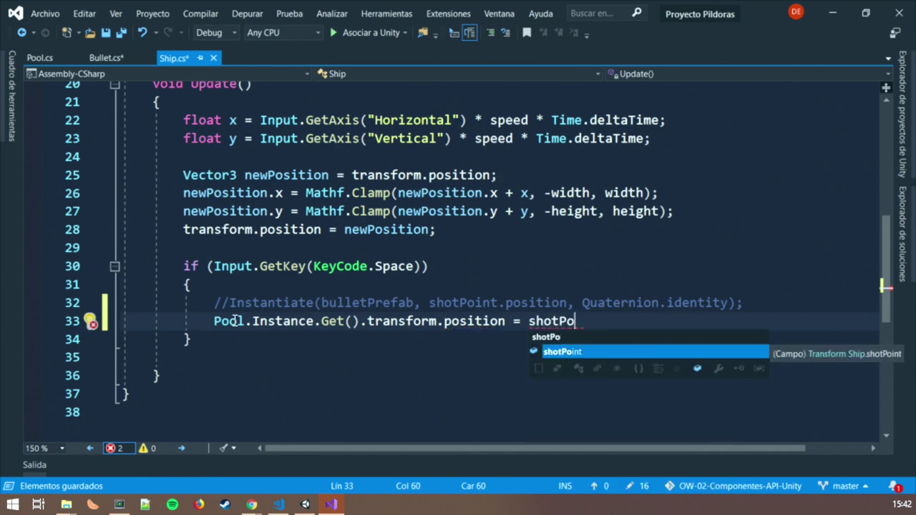
type("int.pos")
key("Tab")
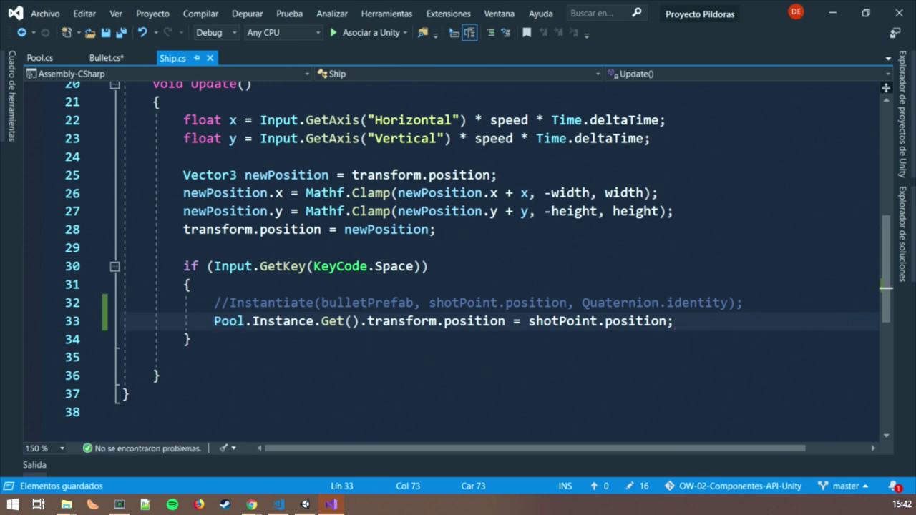
Step: In Bullet.cs, rename Start to OnEnabled and replace Destroy with StartCoroutine(ReturnToPoolCoroutine())
left_click(118, 60)
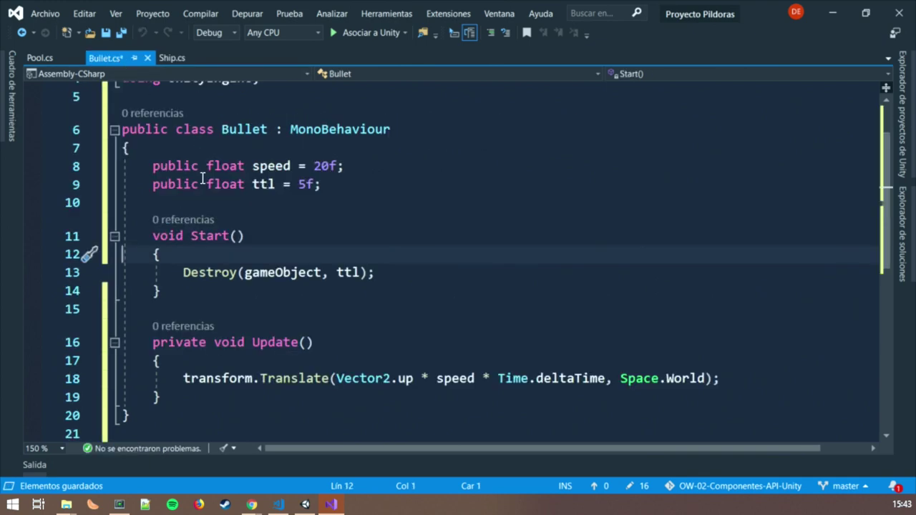
double_click(222, 239)
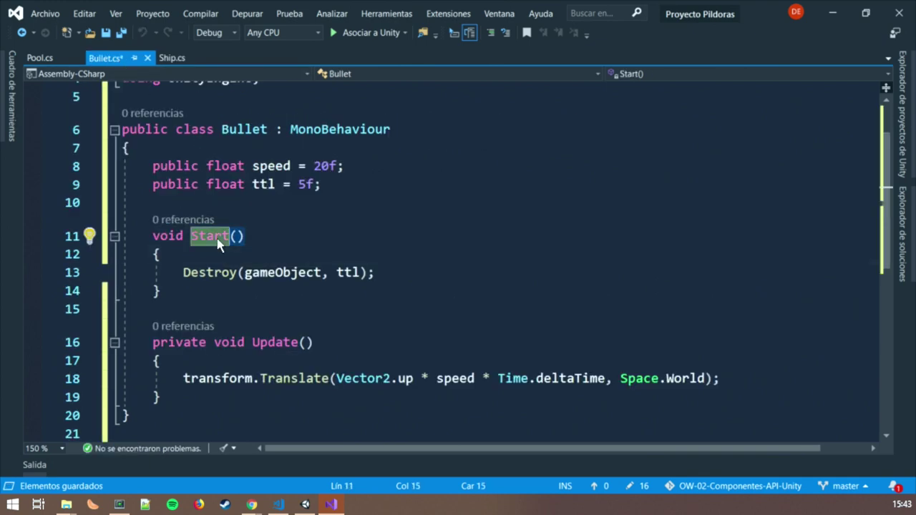
type("OnEnabled")
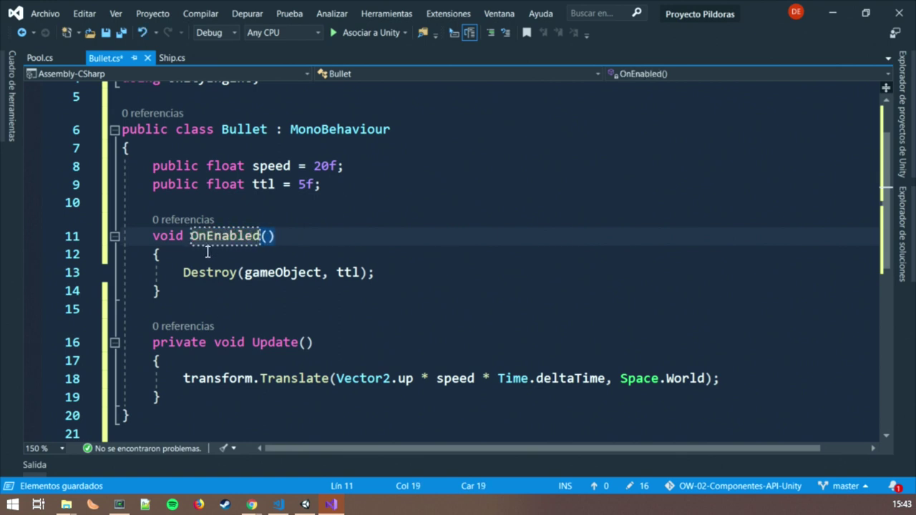
left_click(184, 272)
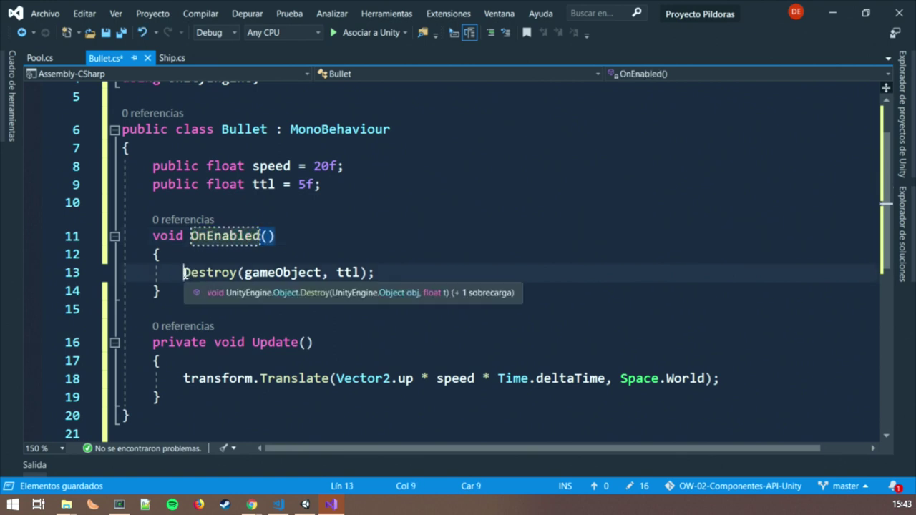
left_click_drag(184, 272, 442, 275)
type("Star")
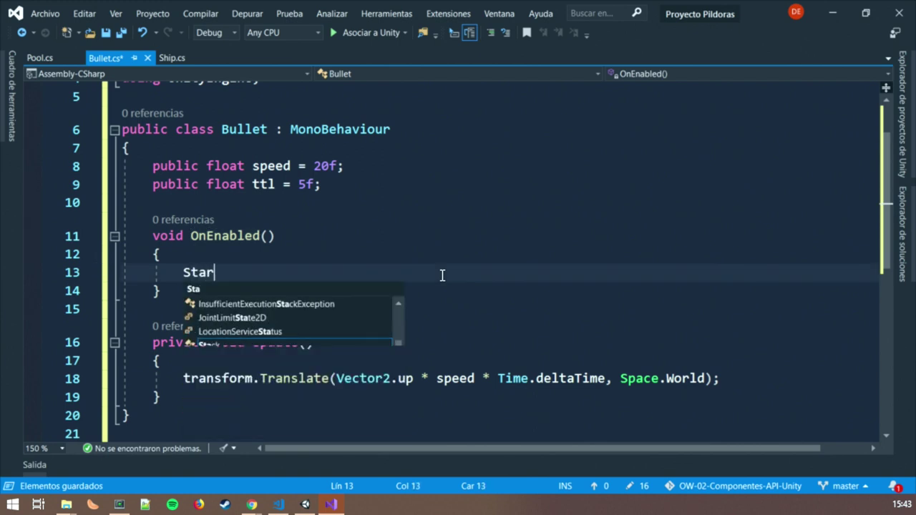
type("tCoroutine(R")
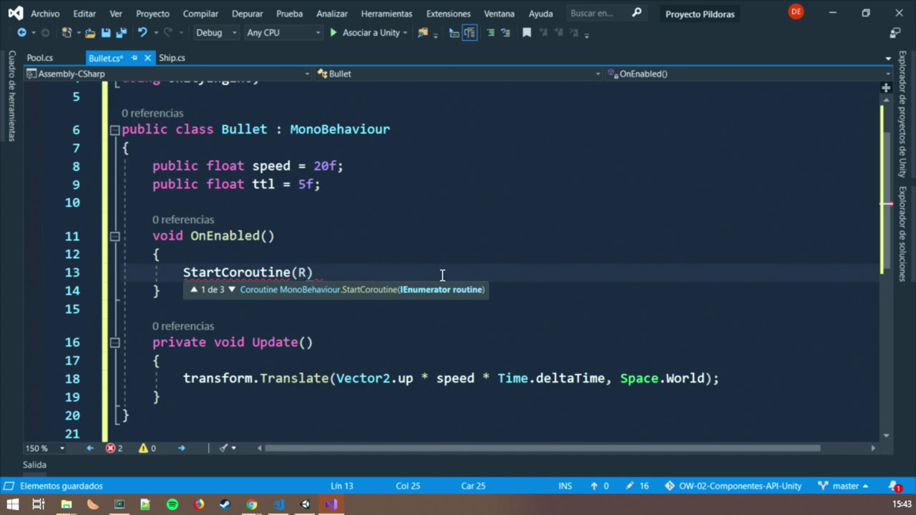
type("eturnToPoolCoroutine")
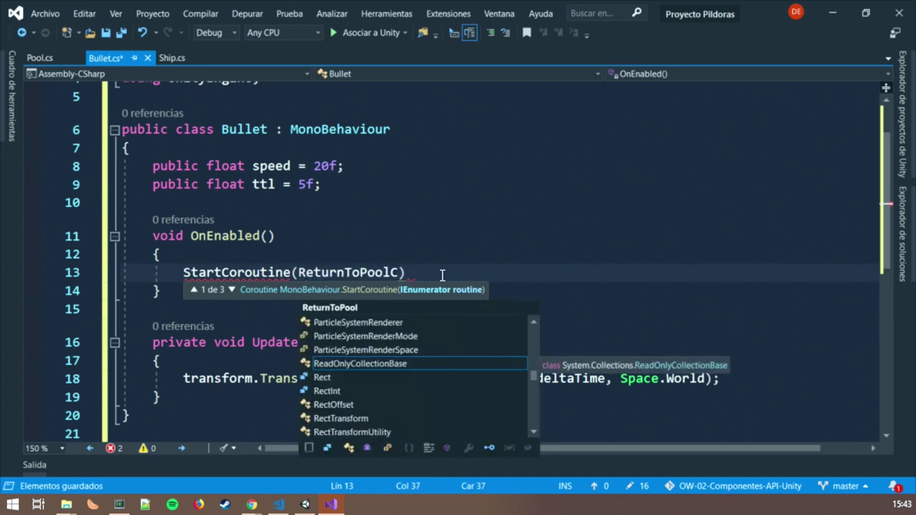
type("();")
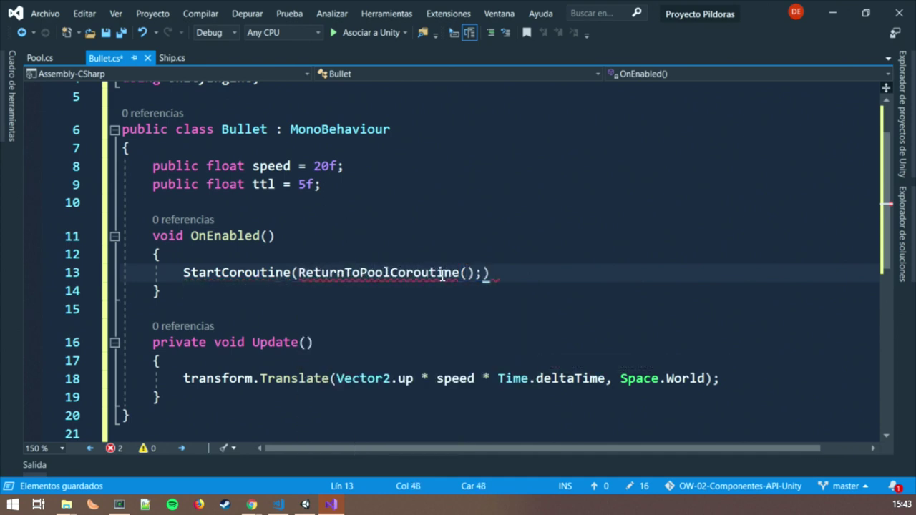
type(")")
Step: Declare an IEnumerator ReturnToPoolCoroutine() method below OnEnabled
double_click(443, 275)
key("ctrl+c")
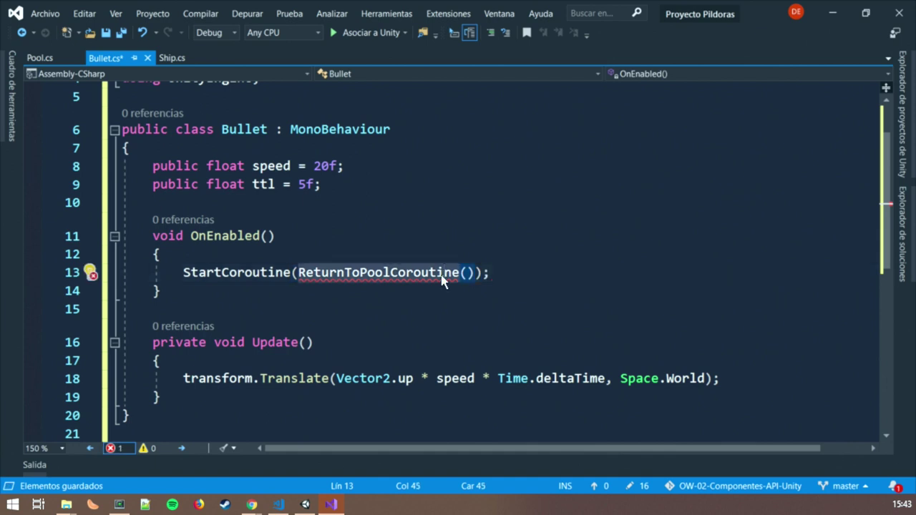
left_click(181, 312)
key("Return")
type("IEn")
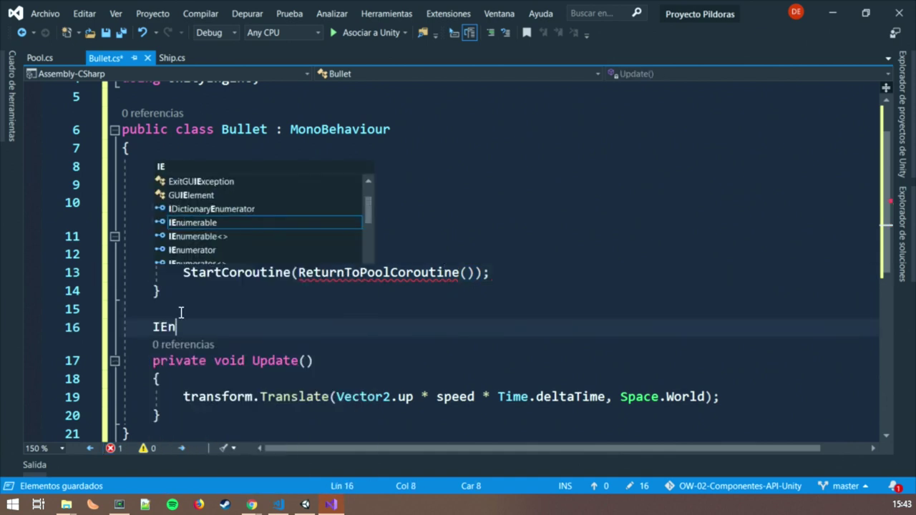
type("umer")
key("Down")
key("Down")
key("Tab")
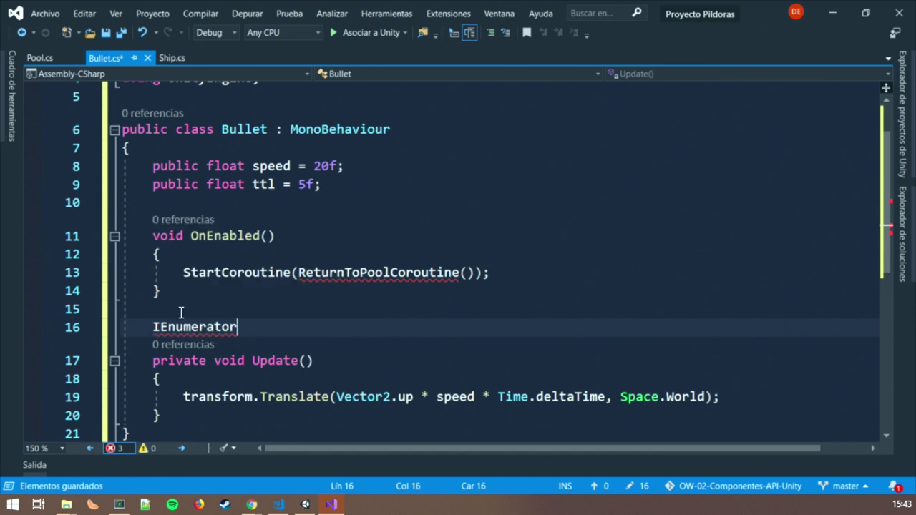
type("v")
key("BackSpace")
key("ctrl+v")
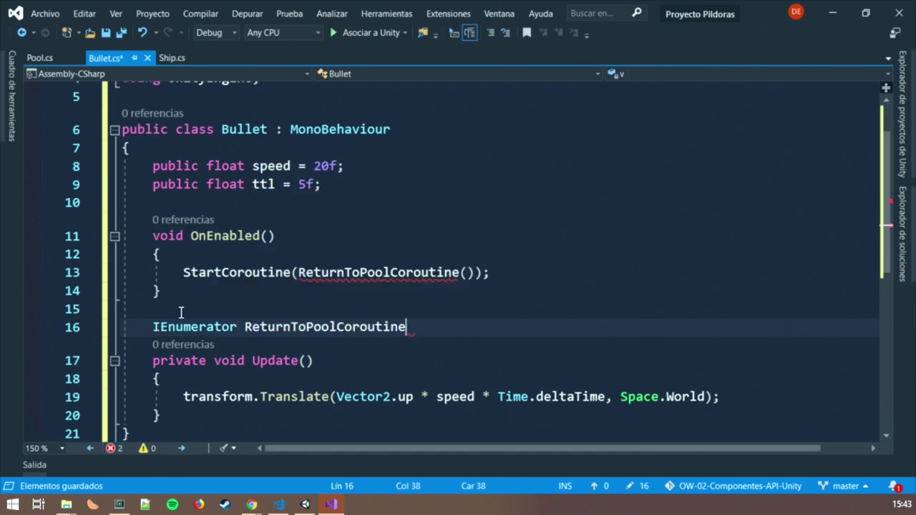
type("() {")
key("Return")
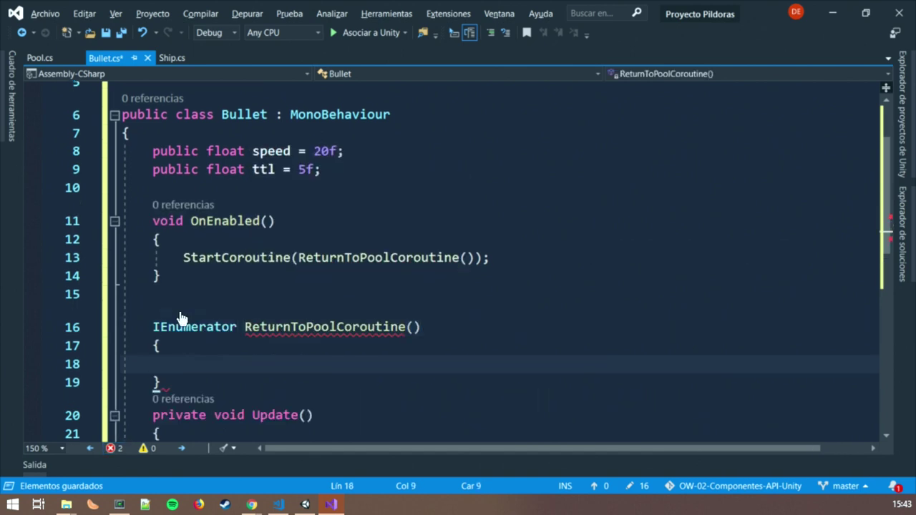
Step: Make the coroutine wait WaitForSeconds(ttl), then call Pool.Instance.Return(gameObject); switch back to Unity
type("yield return")
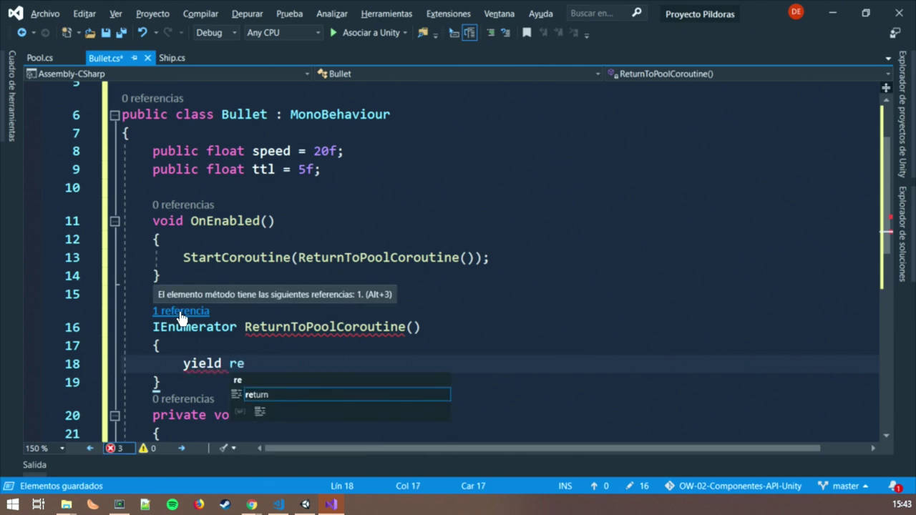
type(" new Wait")
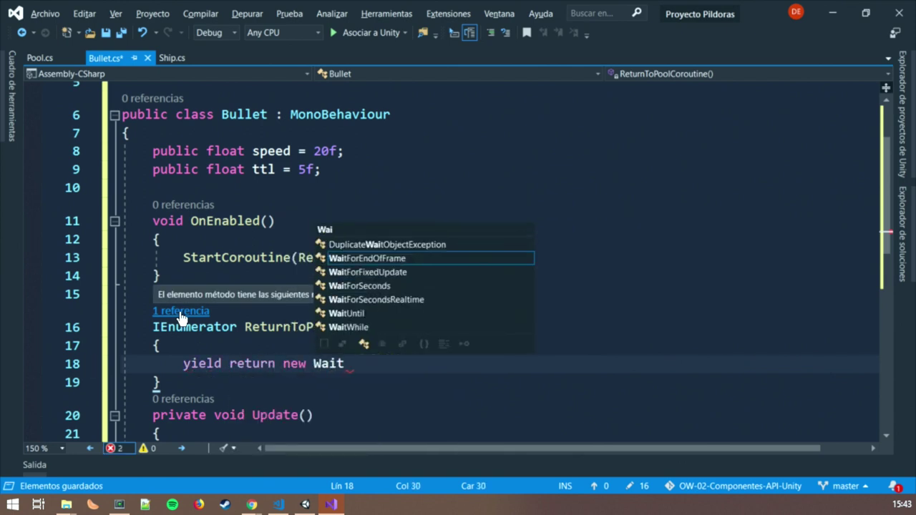
key("Down")
key("Down")
key("Down")
key("Tab")
type("(")
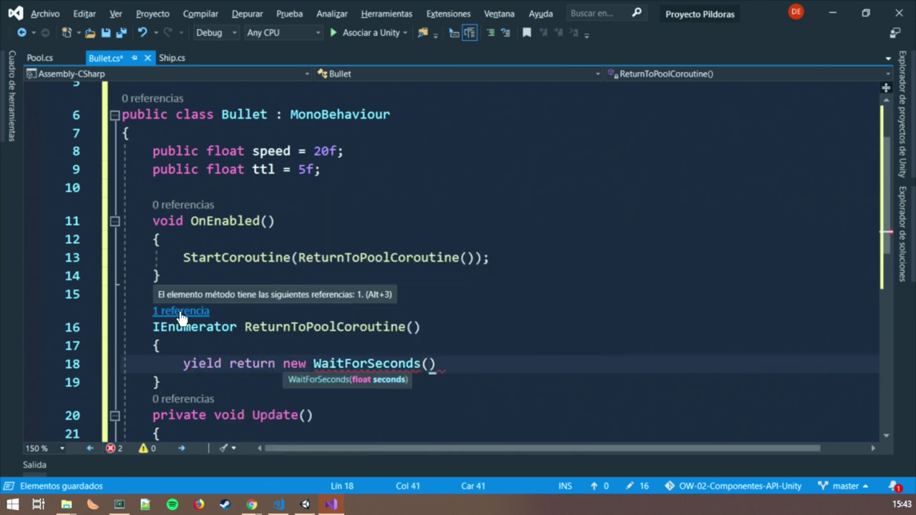
type("ttl);")
key("Return")
type("D")
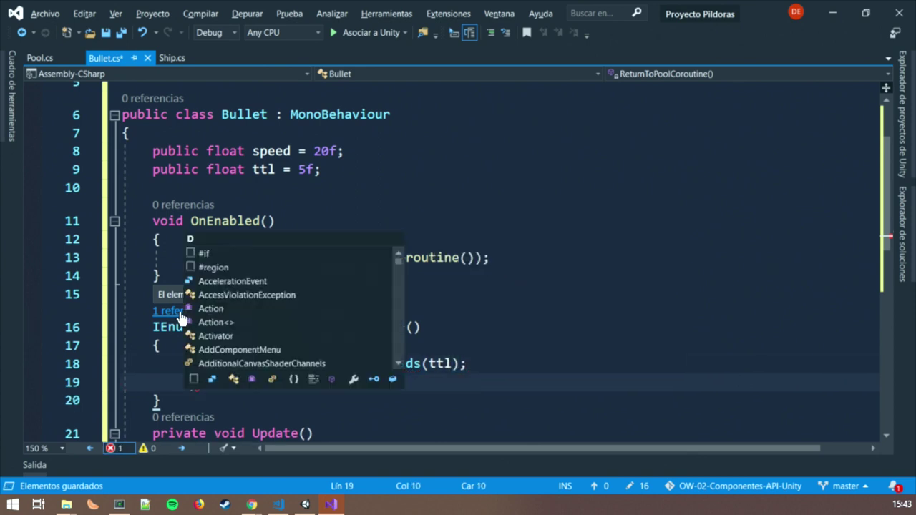
type("estro")
key("BackSpace")
key("BackSpace")
key("BackSpace")
key("BackSpace")
key("BackSpace")
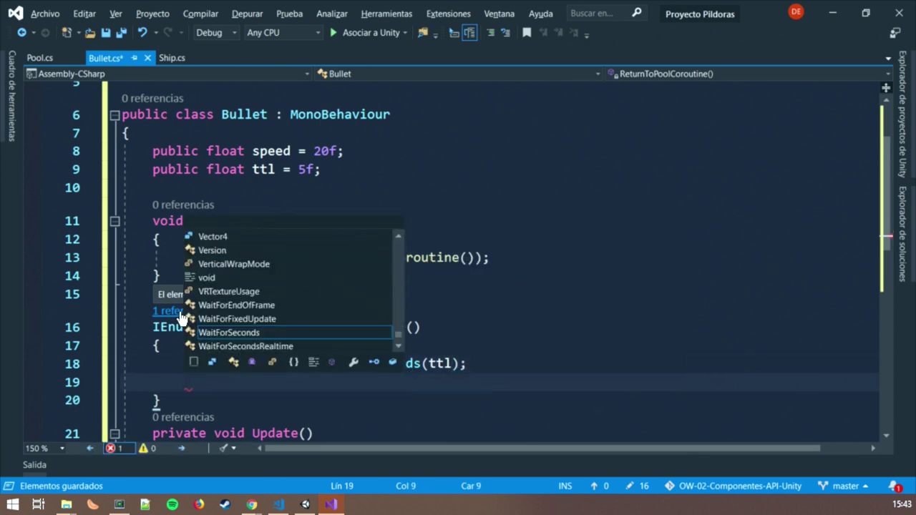
key("Escape")
type("P")
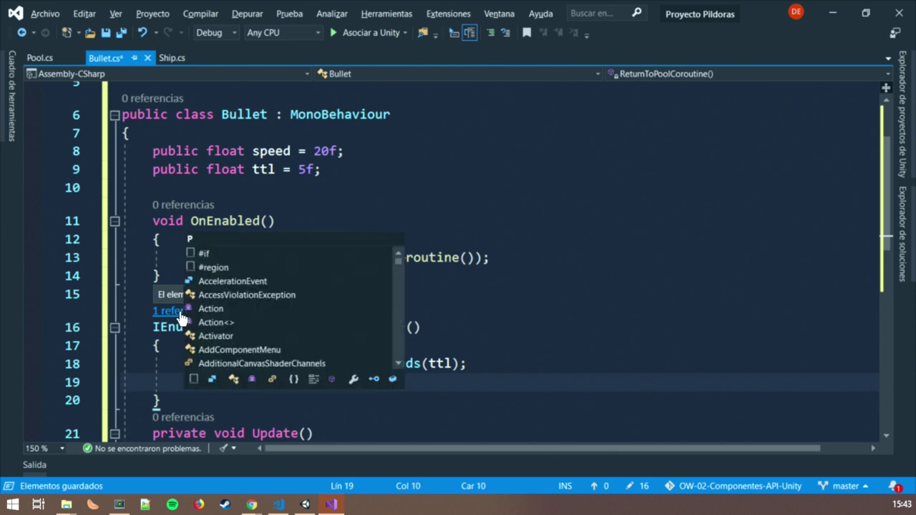
type("ool.Ins")
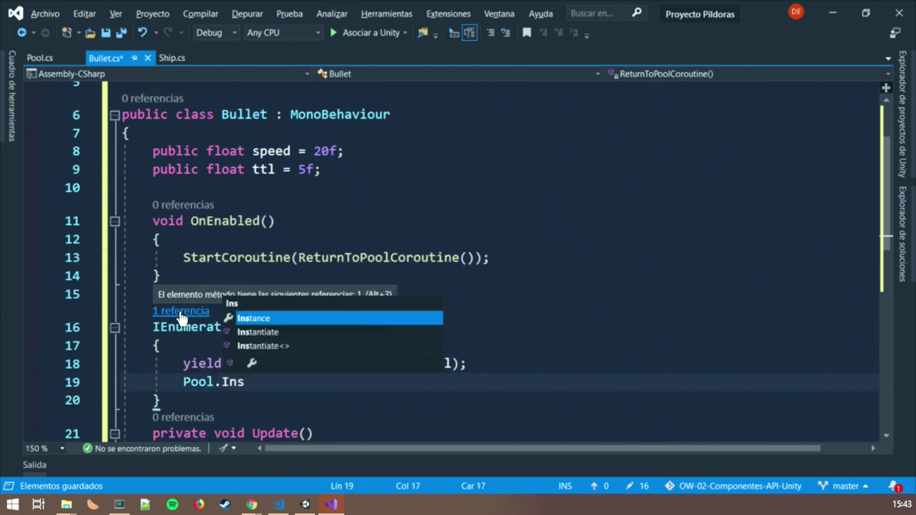
type("tance.Retur")
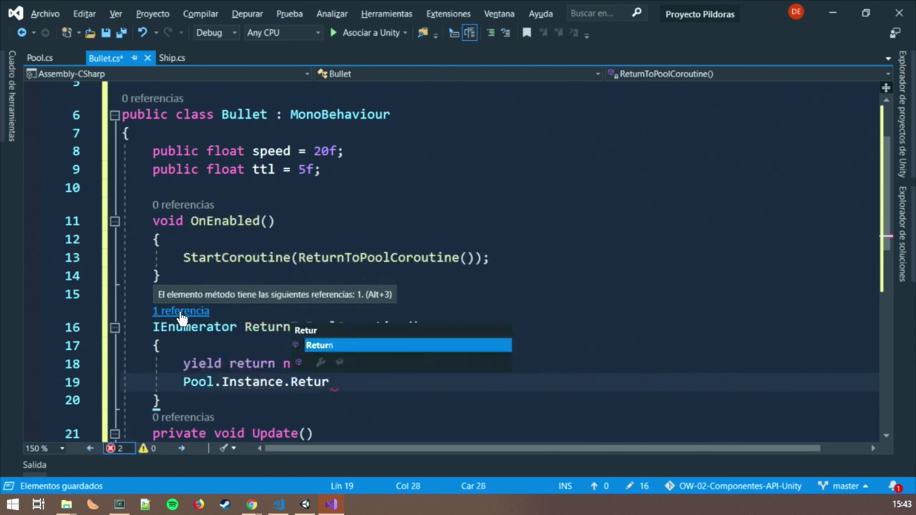
type("n(gameObject")
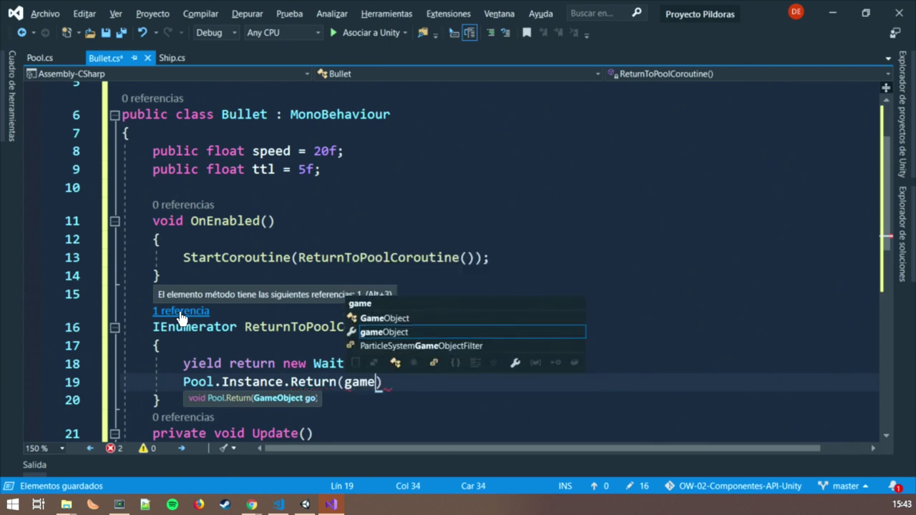
type(")")
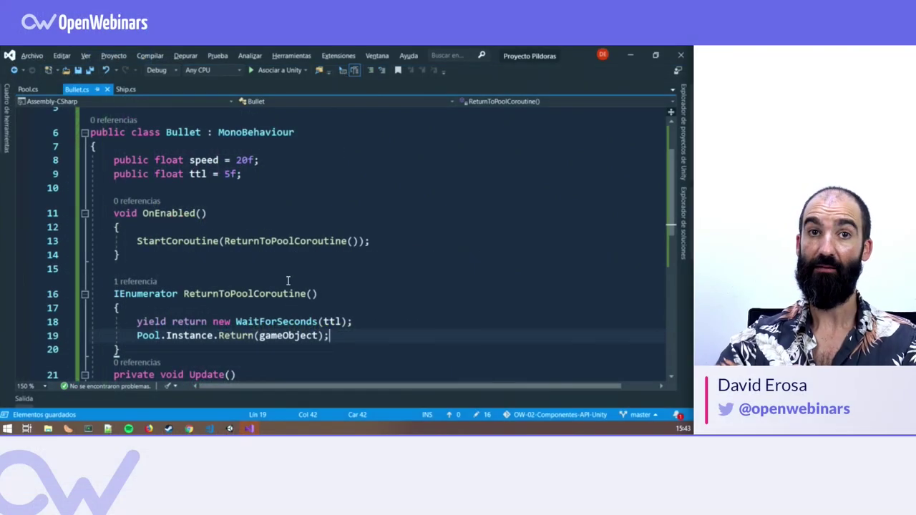
left_click(280, 252)
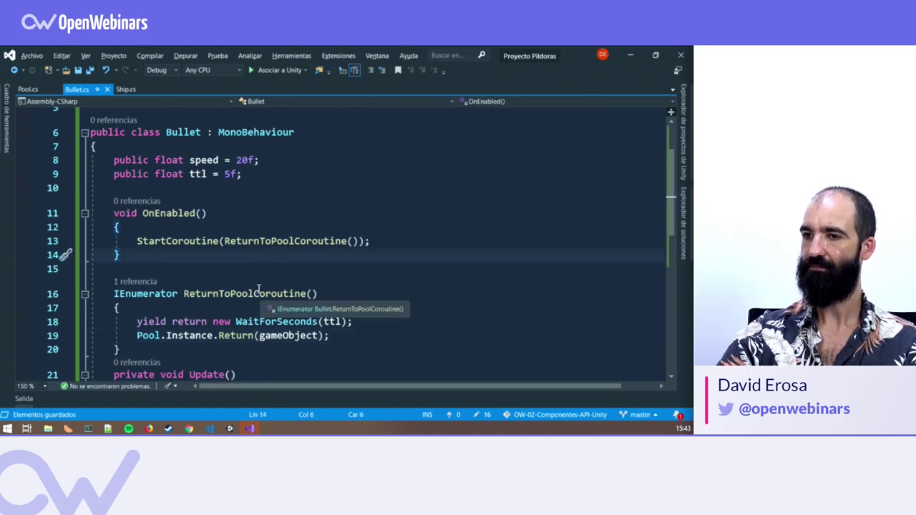
left_click(142, 350)
key("Return")
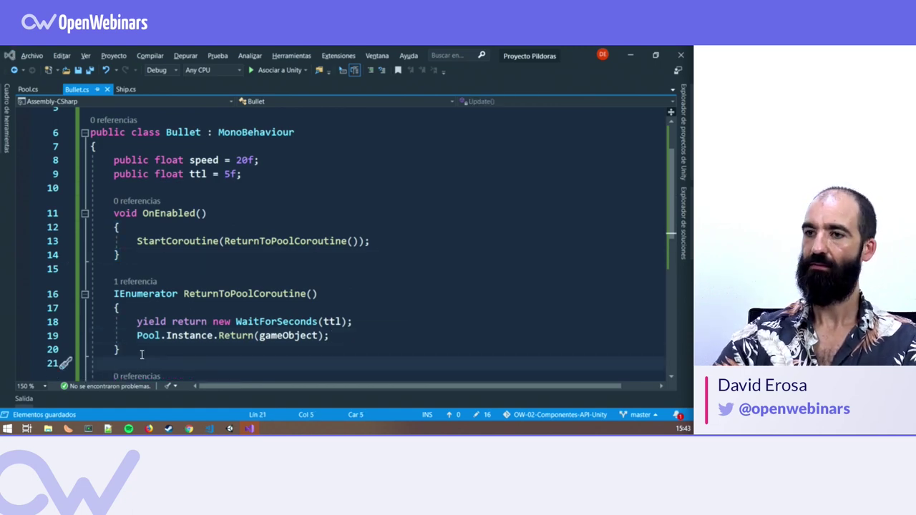
key("alt+Tab")
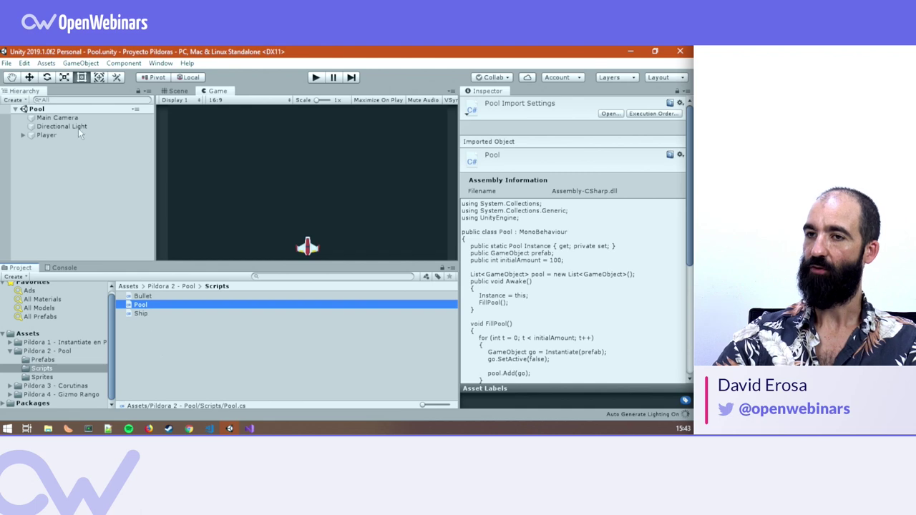
Step: Create an empty GameObject named Pool and attach the Pool script to it
right_click(50, 153)
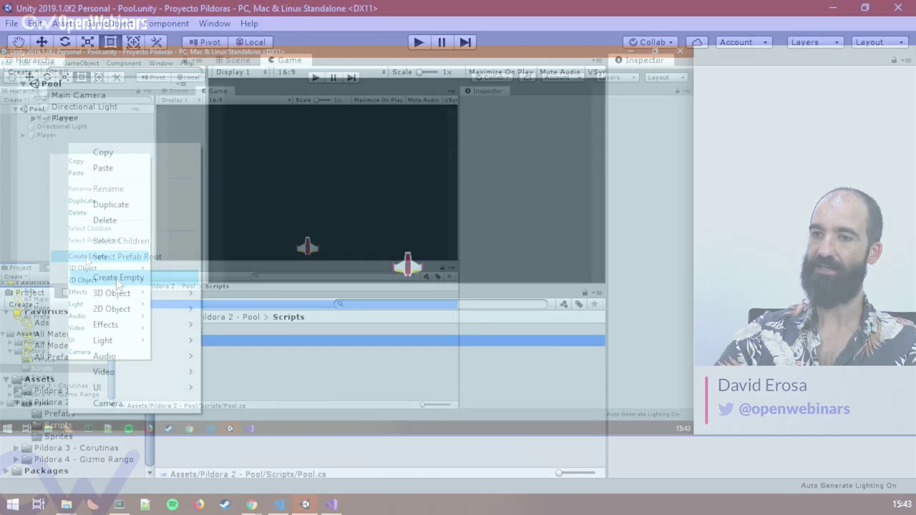
left_click(88, 256)
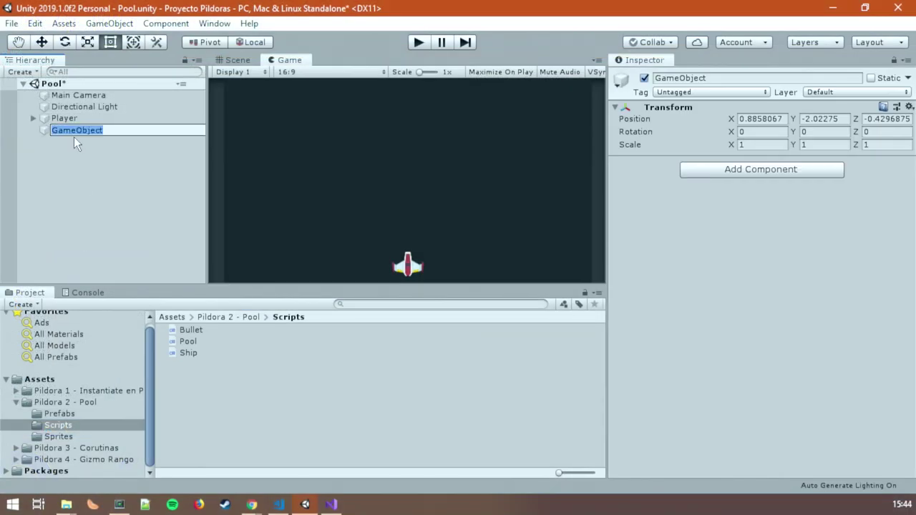
type("Pool")
key("Return")
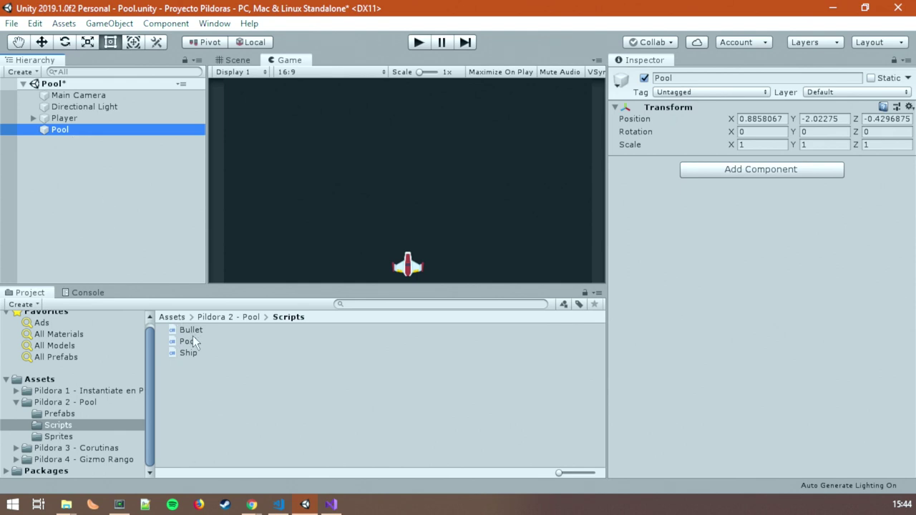
left_click_drag(192, 341, 675, 290)
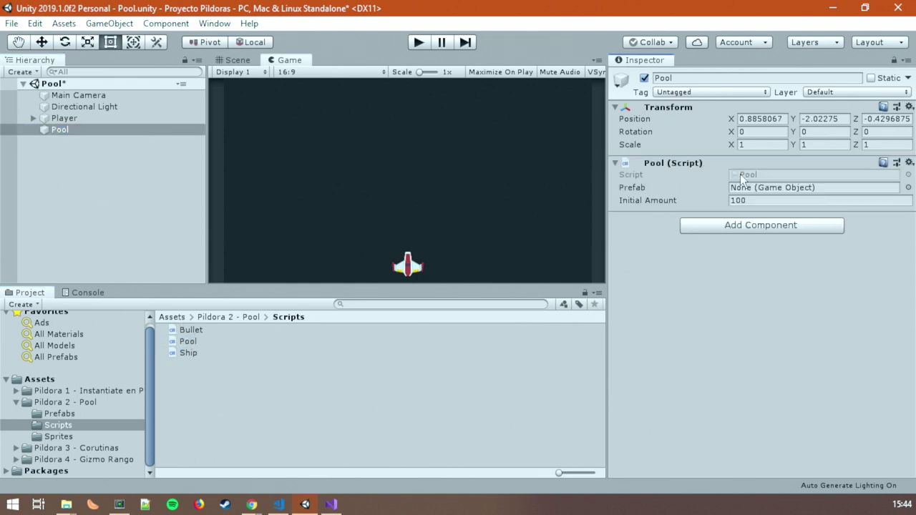
Step: Assign the Laser prefab to the Pool's Prefab field and enter Play mode
left_click(63, 412)
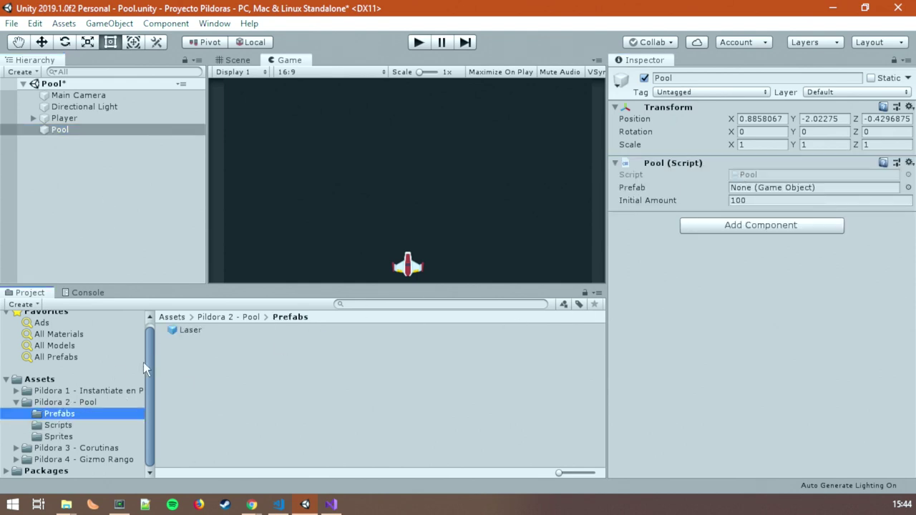
left_click_drag(199, 335, 752, 264)
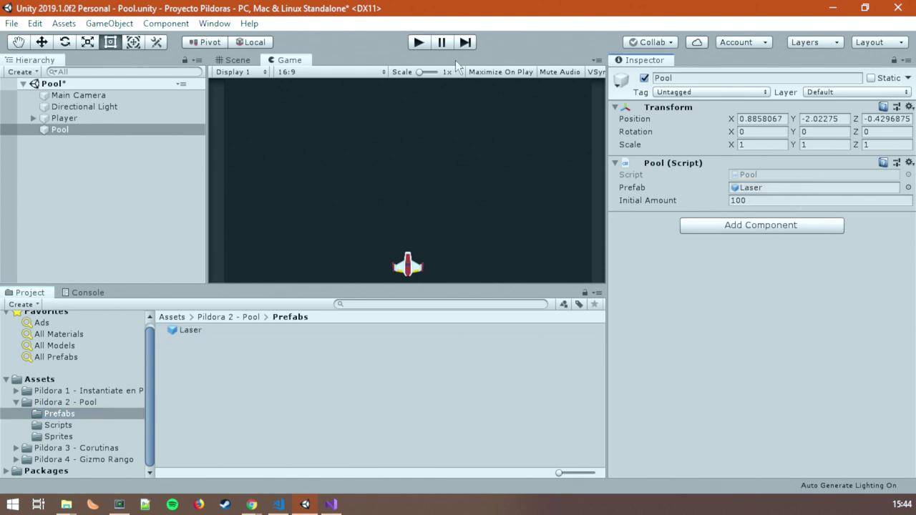
left_click(420, 43)
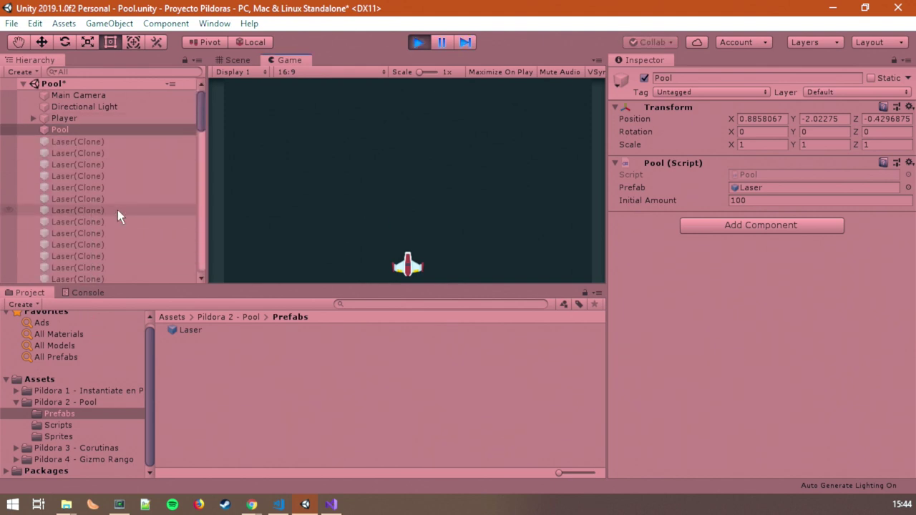
Step: Switch the Inspector to Debug mode and expand the Pool's list of 100 laser clones
right_click(664, 63)
left_click(690, 88)
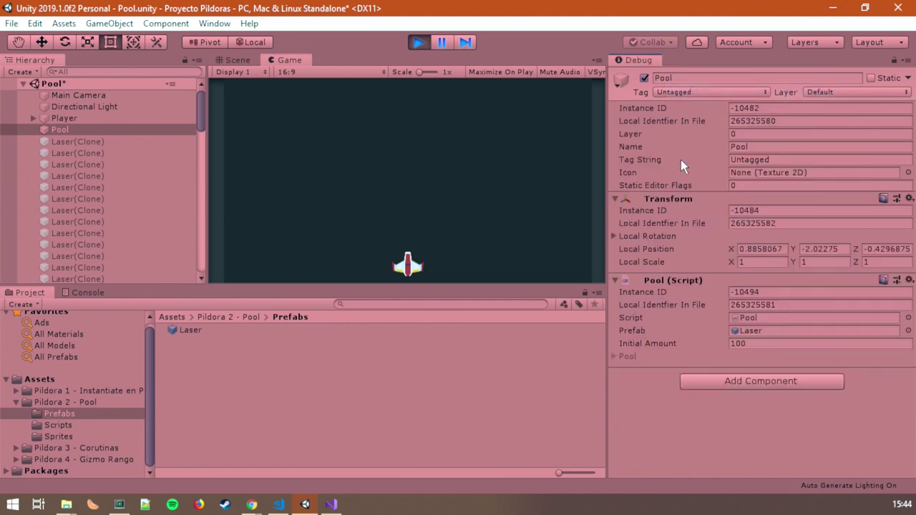
left_click(616, 356)
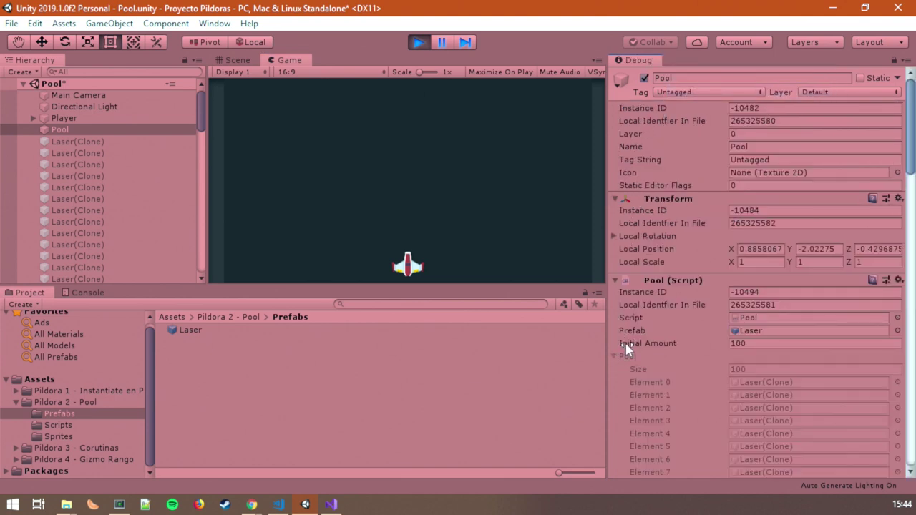
scroll(634, 317, "down", 5)
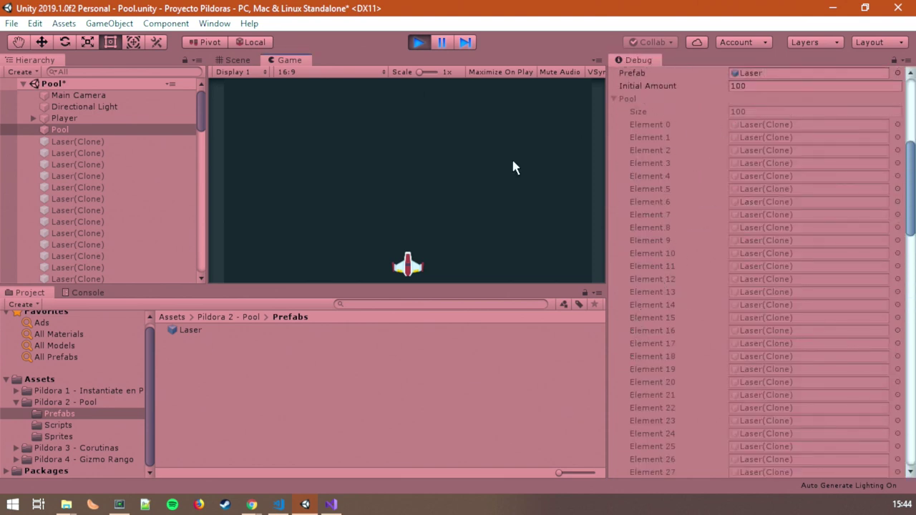
Step: Fly the ship left and right while firing lasers to drain the pool, then stop playing
key("space")
key("Left")
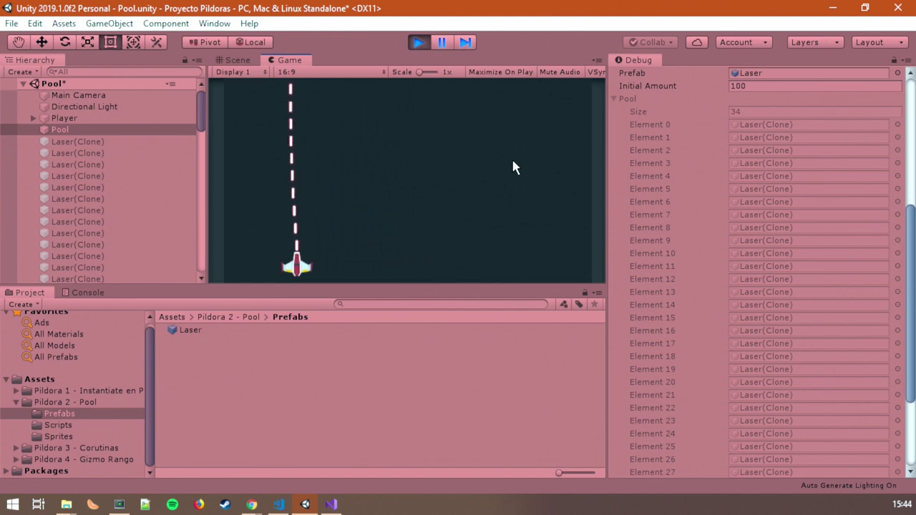
key("Right")
key("Right")
key("Left")
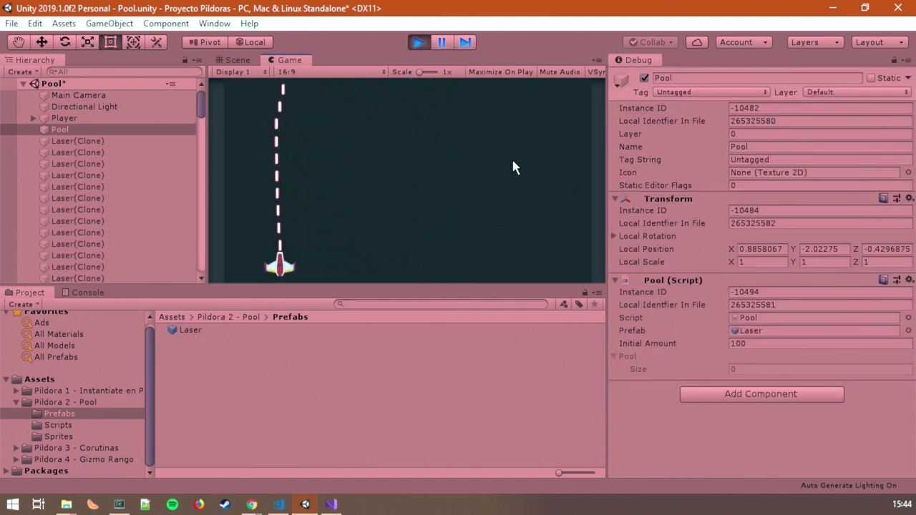
key("Right")
key("Left")
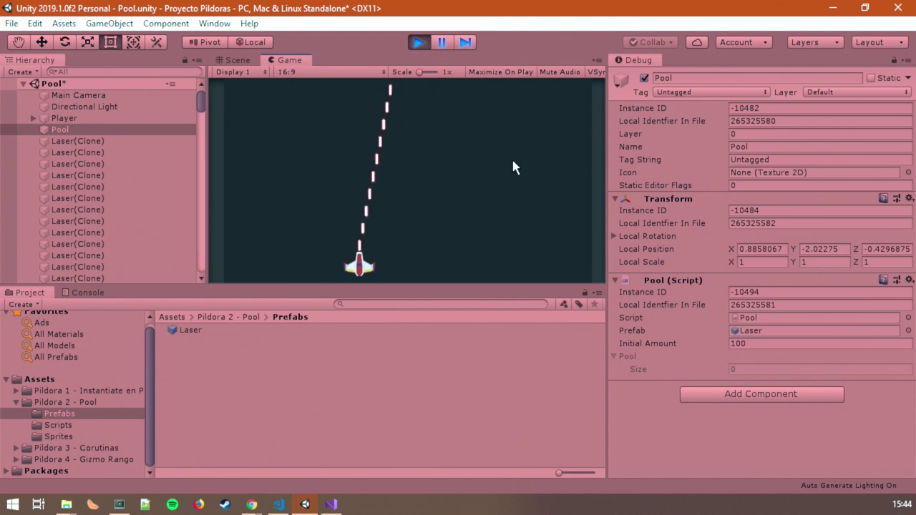
key("Right")
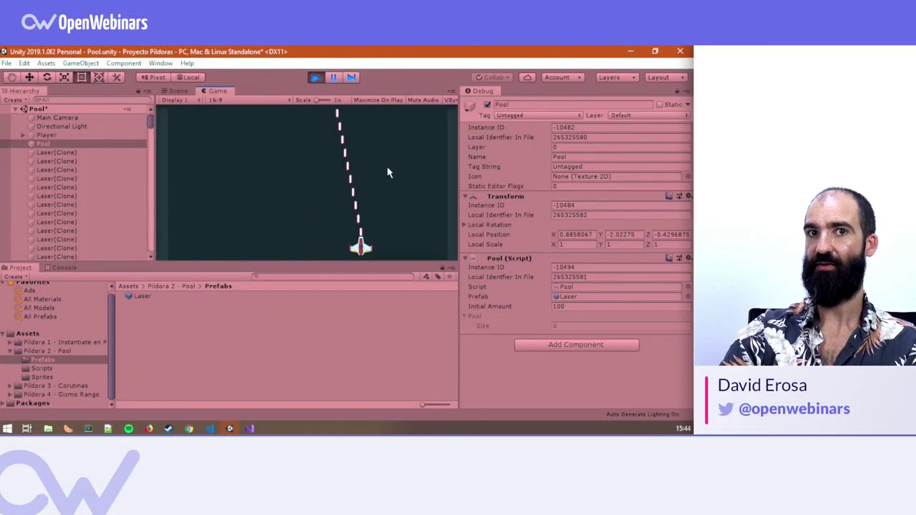
key("Left")
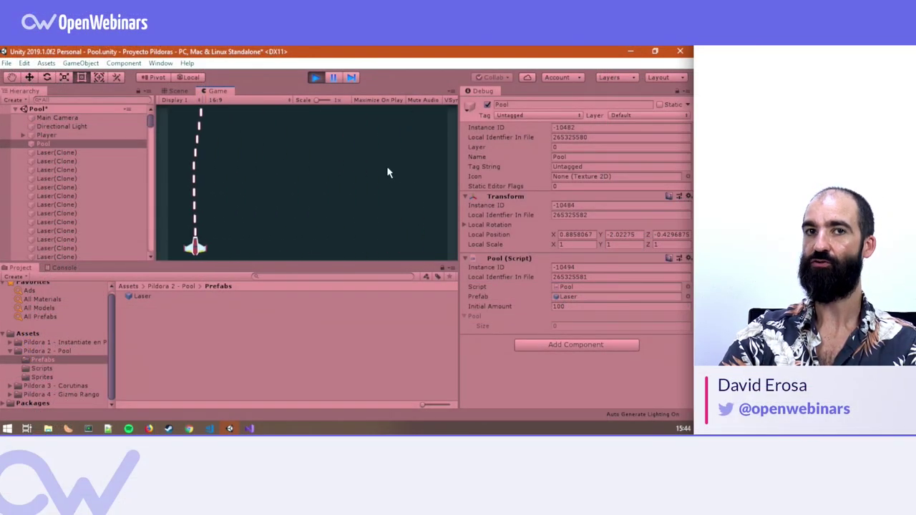
key("Right")
key("Right")
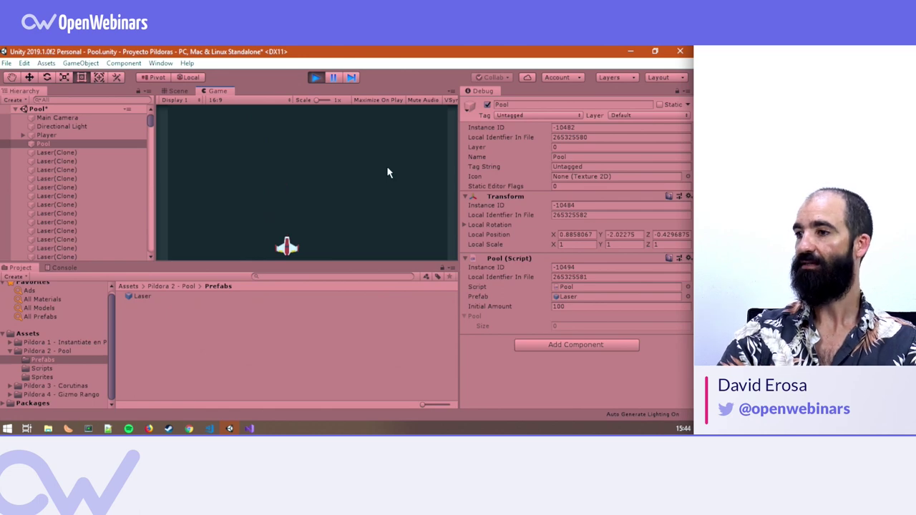
key("Right")
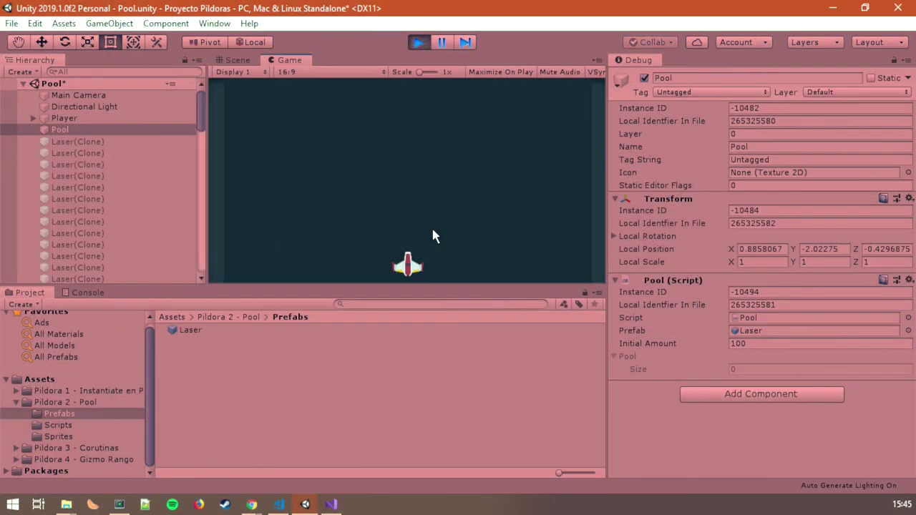
key("space")
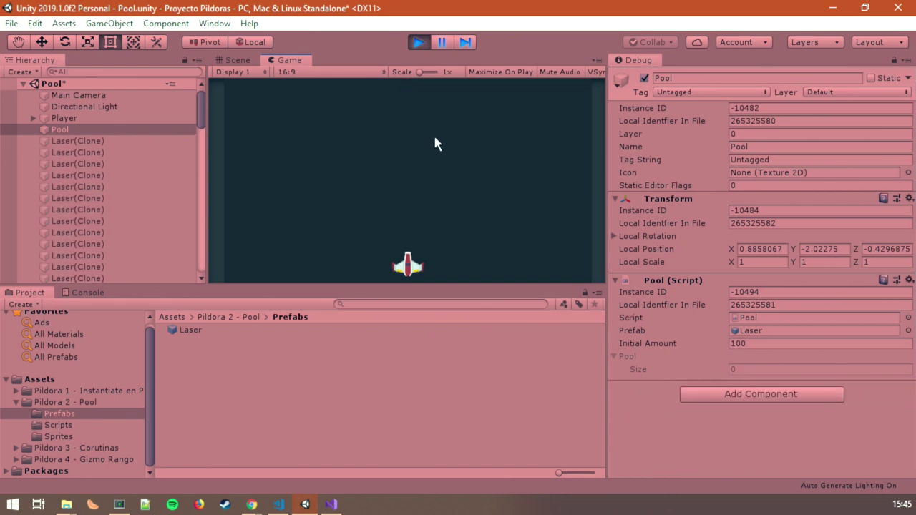
left_click(418, 43)
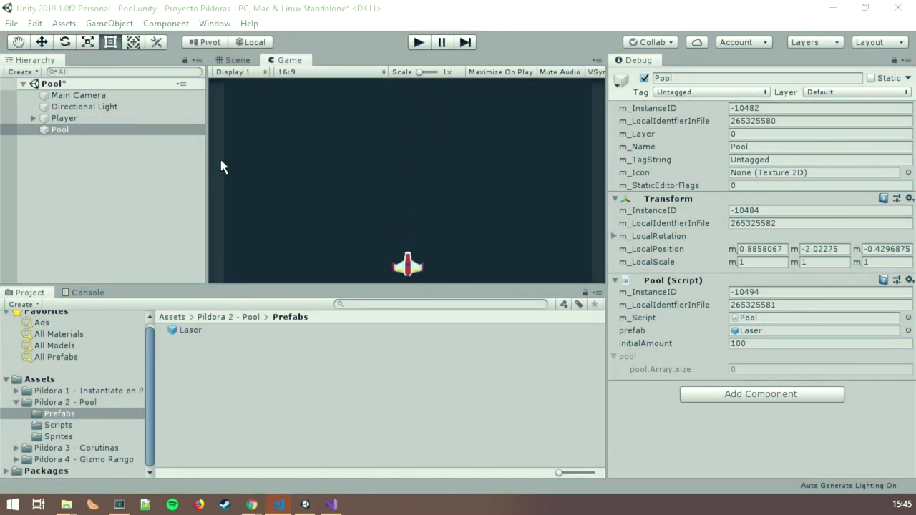
Step: Rename OnEnabled to OnEnable in Bullet.cs, then return to Unity
key("alt+Tab")
key("Down")
key("Down")
key("Down")
key("Down")
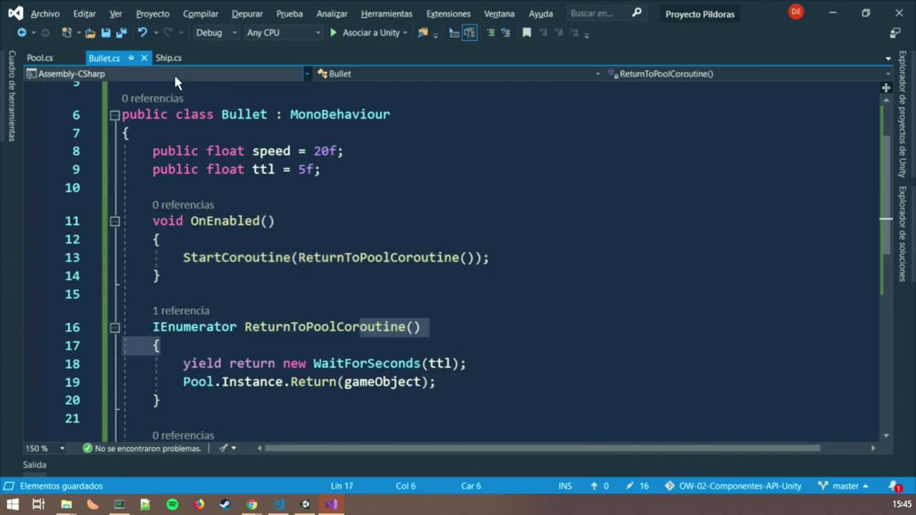
left_click(262, 221)
key("BackSpace")
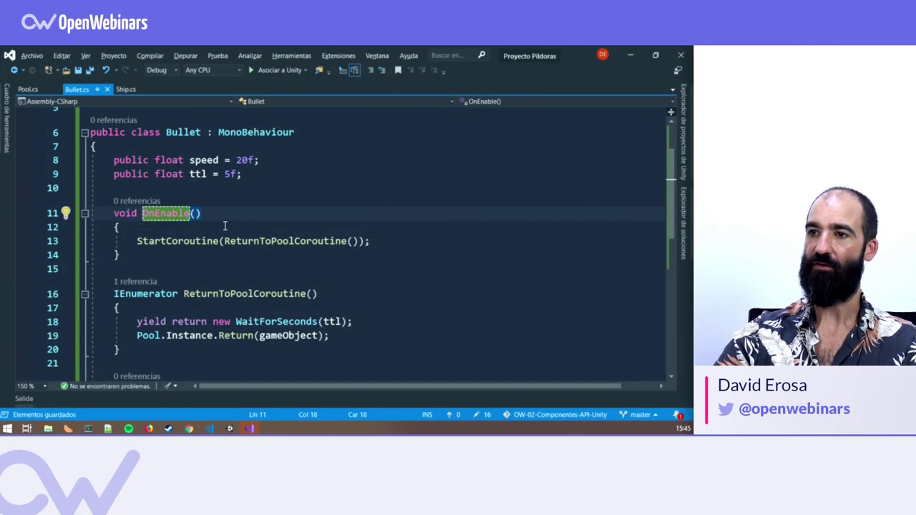
left_click(292, 257)
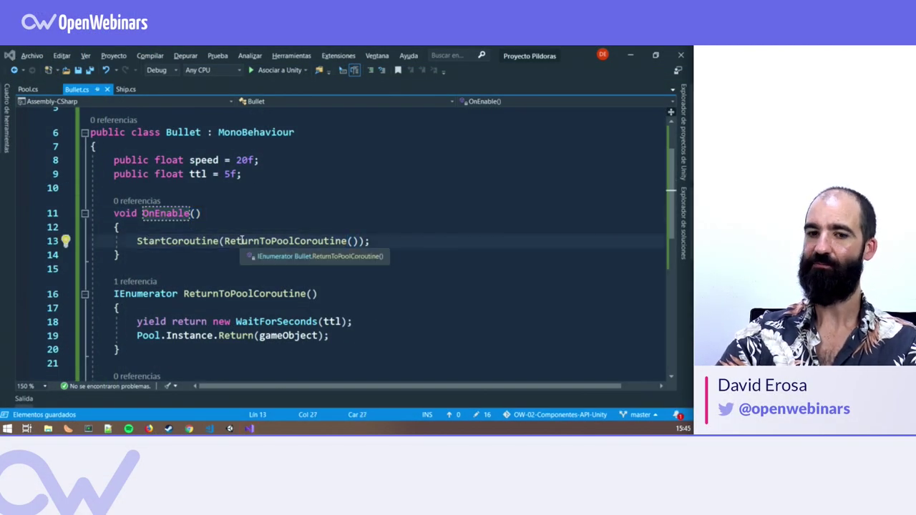
key("alt+Tab")
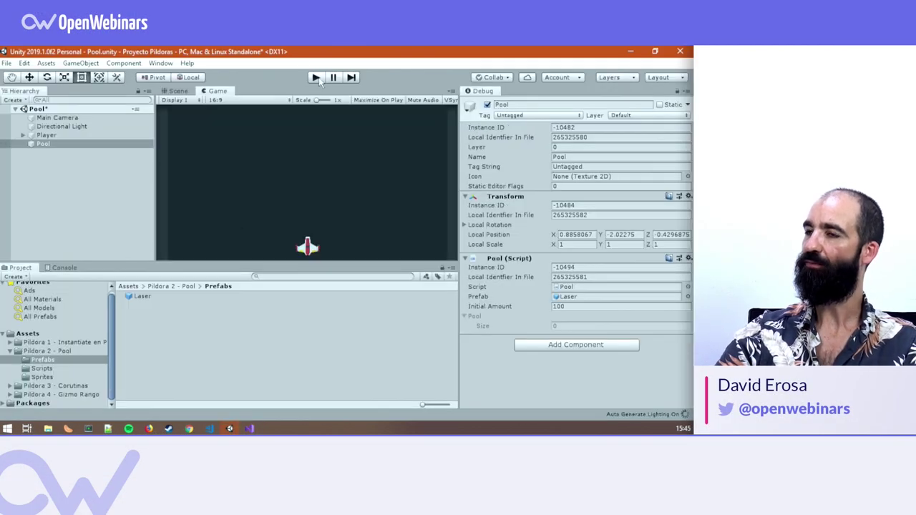
Step: Play and fire lasers while moving, watching Pool Size refill to 100, then stop playing
left_click(315, 77)
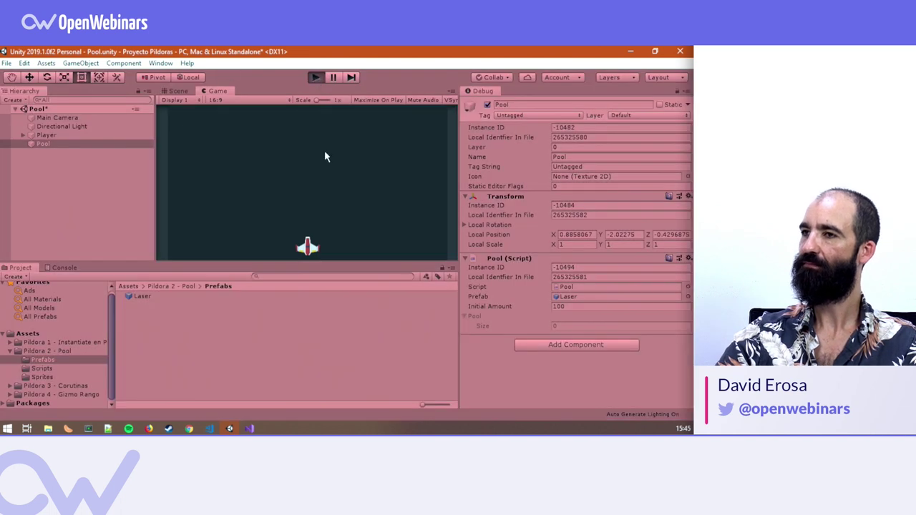
key("Right")
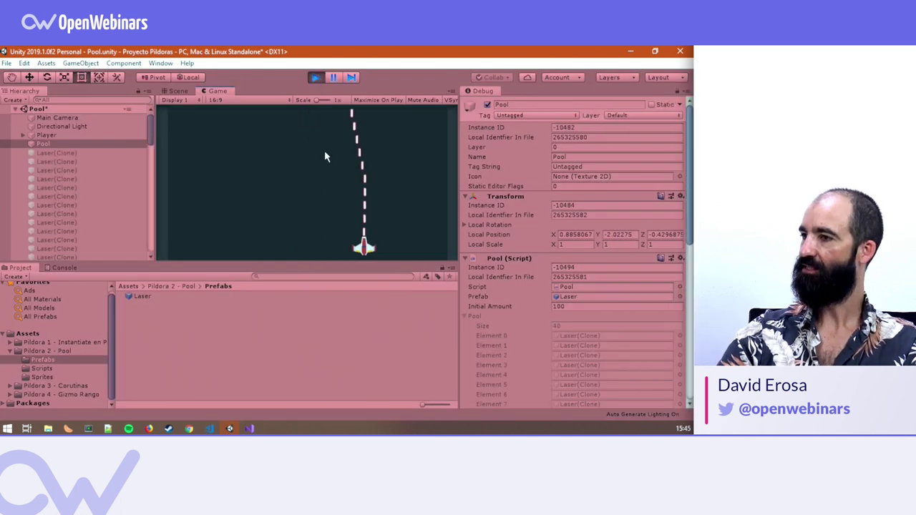
key("Left")
key("Right")
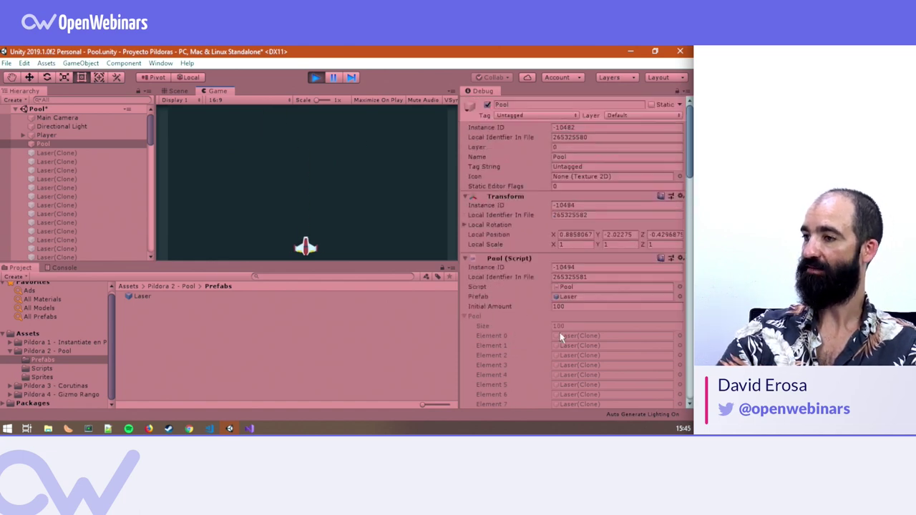
key("space")
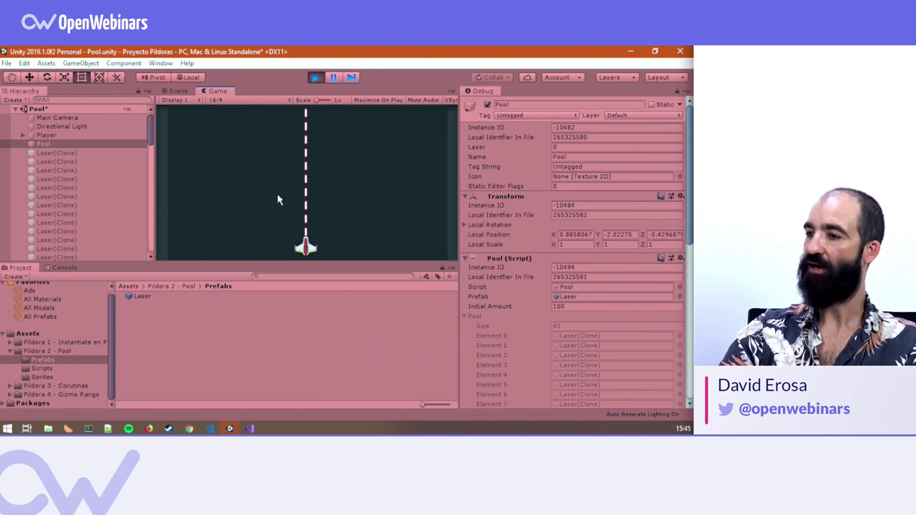
key("Right")
key("Left")
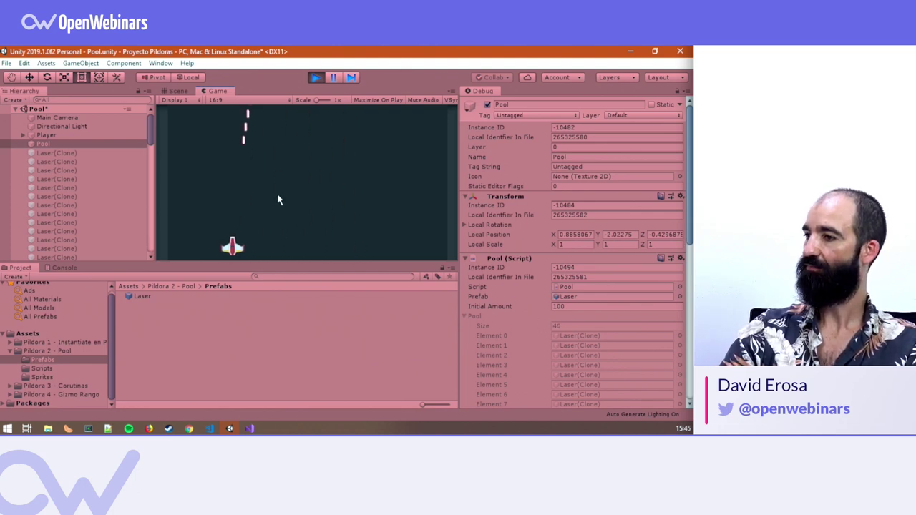
key("space")
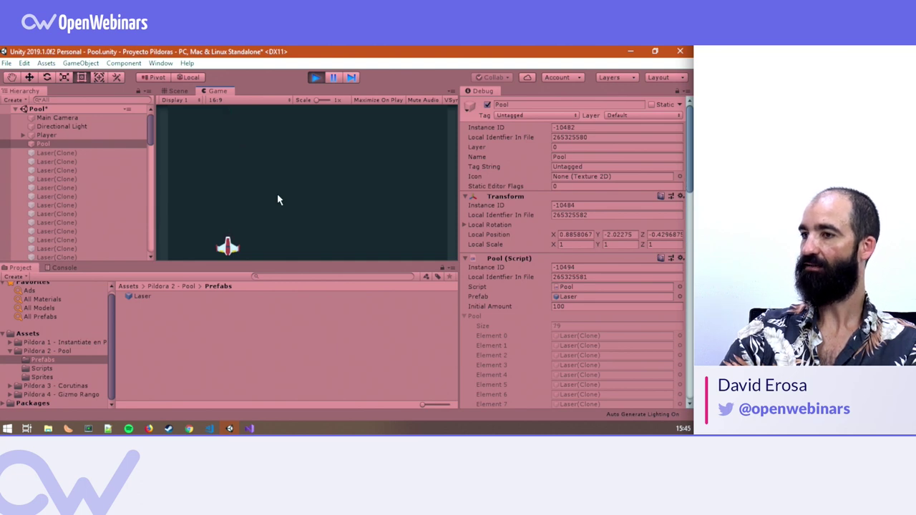
key("space")
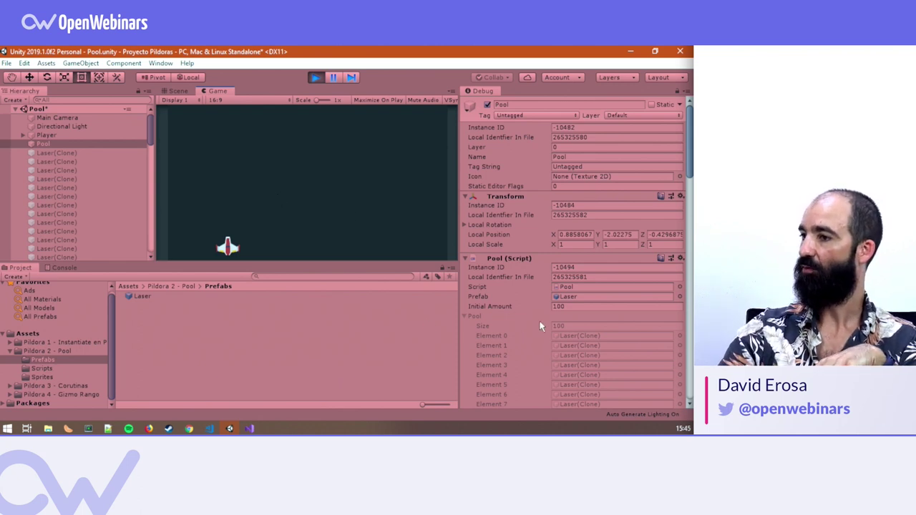
left_click(320, 82)
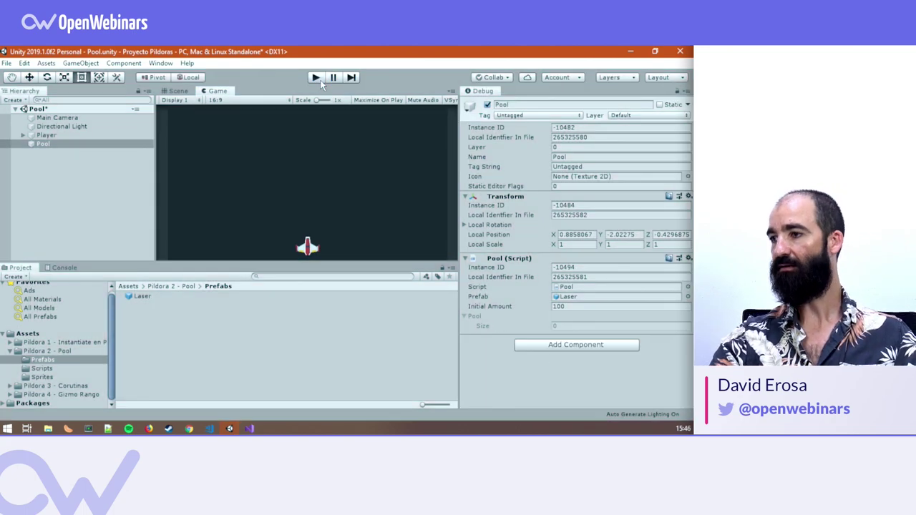